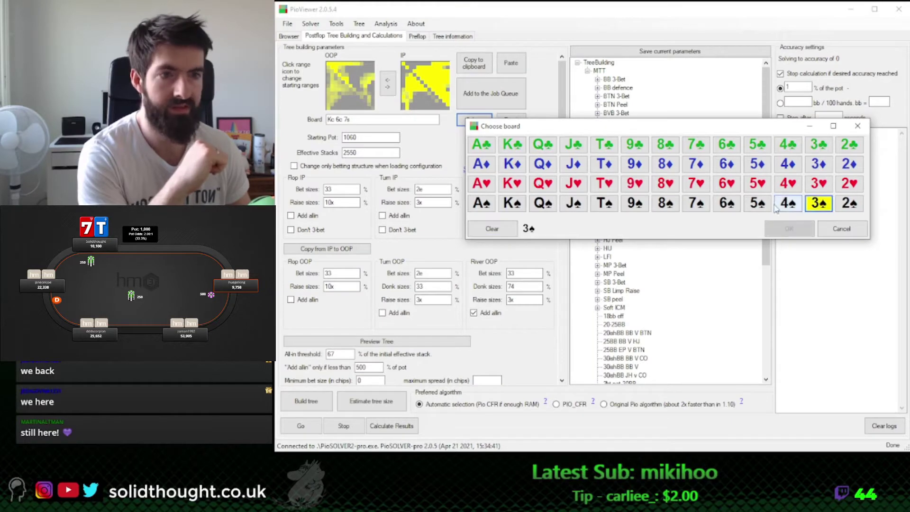
Set the board to the flop 3♠ 4♠ K♠
left_click(788, 204)
left_click(542, 204)
left_click(543, 204)
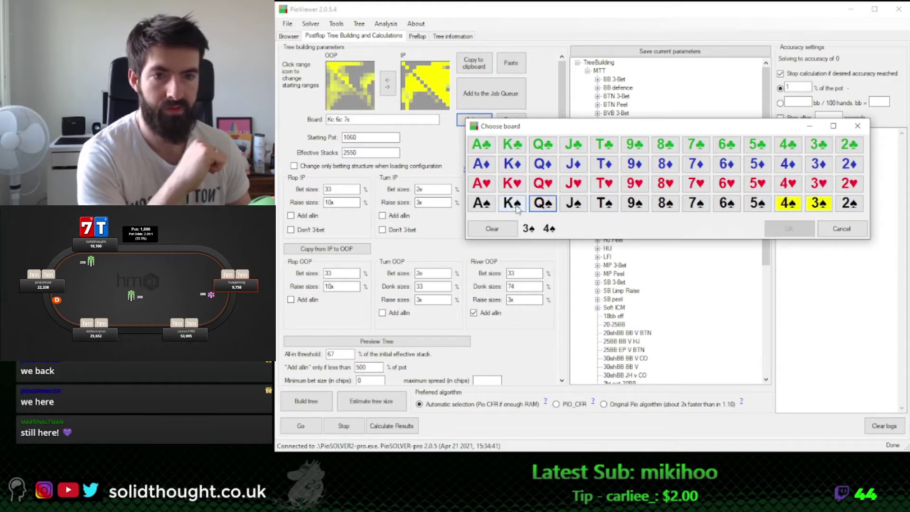
left_click(512, 204)
left_click(788, 228)
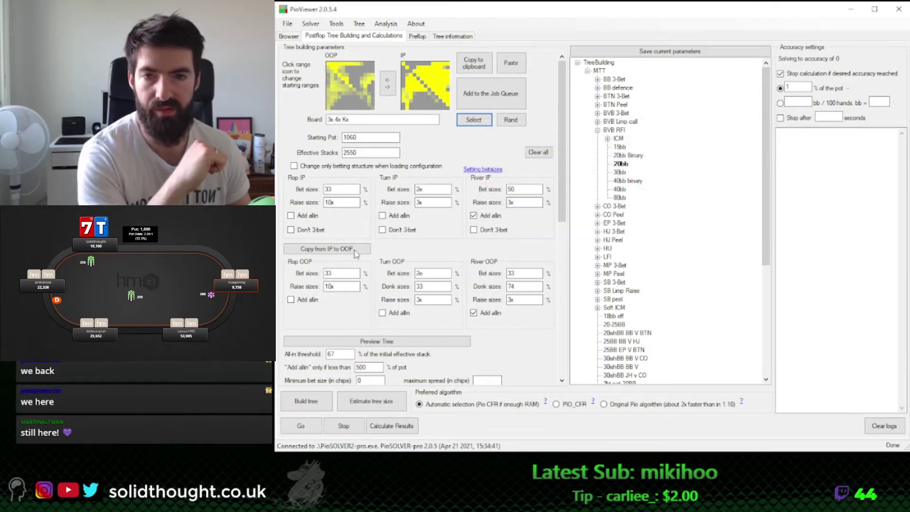
Set the OOP bet sizes to 25% on both the flop and the turn
double_click(350, 273)
type("25")
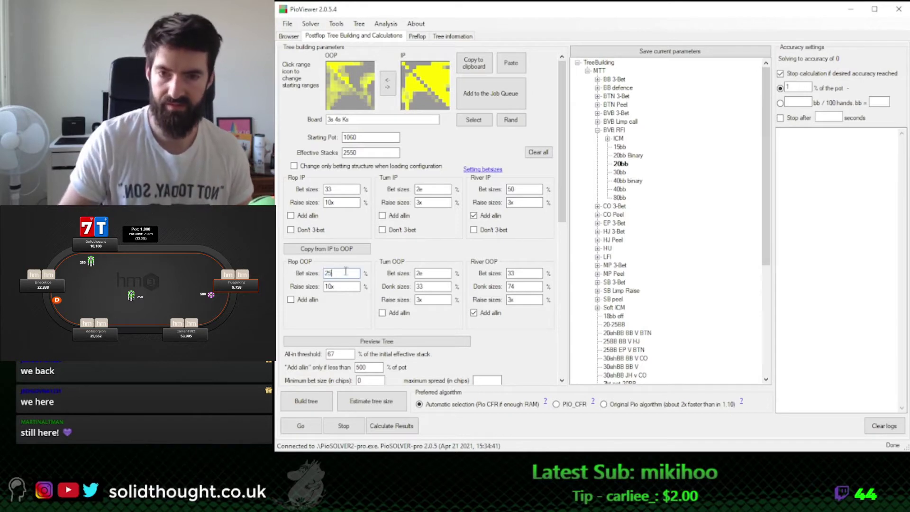
double_click(419, 273)
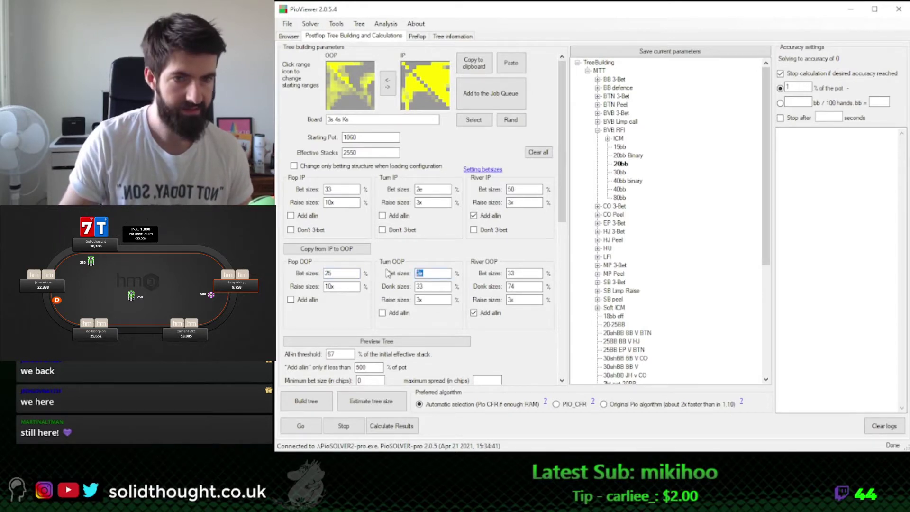
type("25")
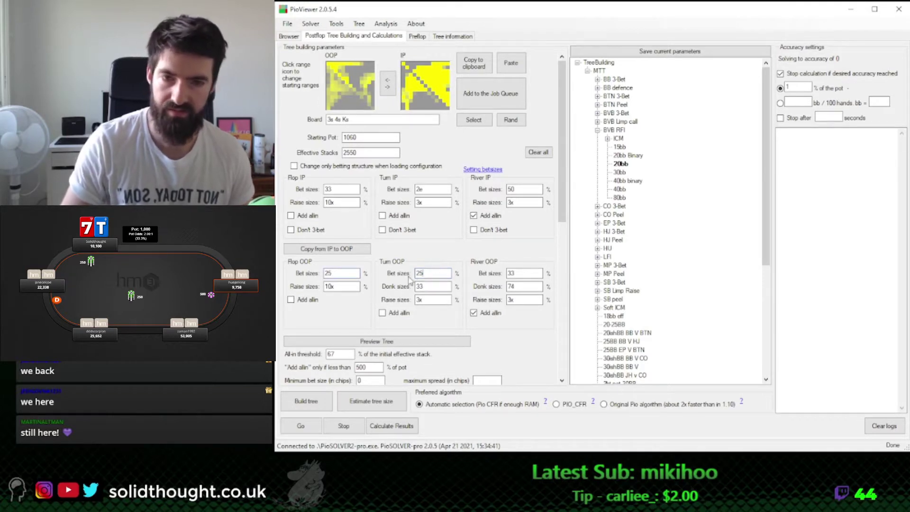
left_click(435, 274)
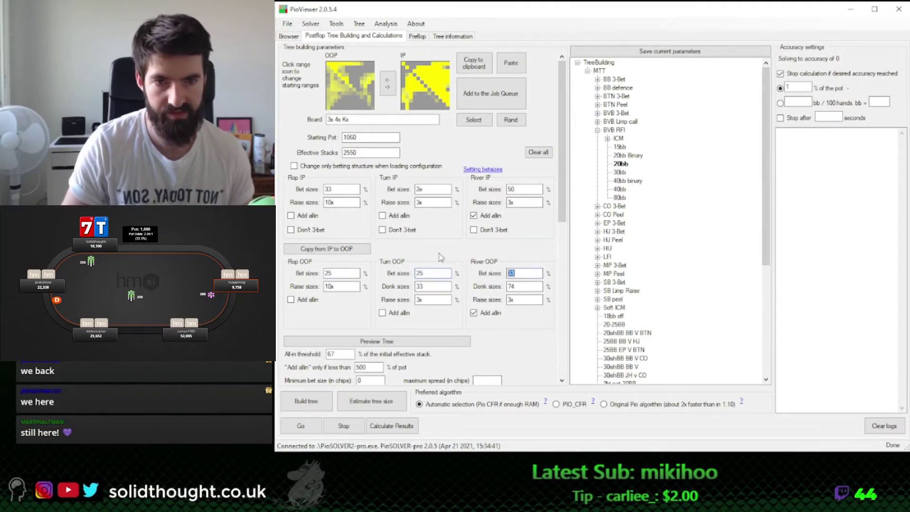
Enable the removal of redundant bet sizes, using the 12% merging threshold
left_click_drag(562, 219, 561, 279)
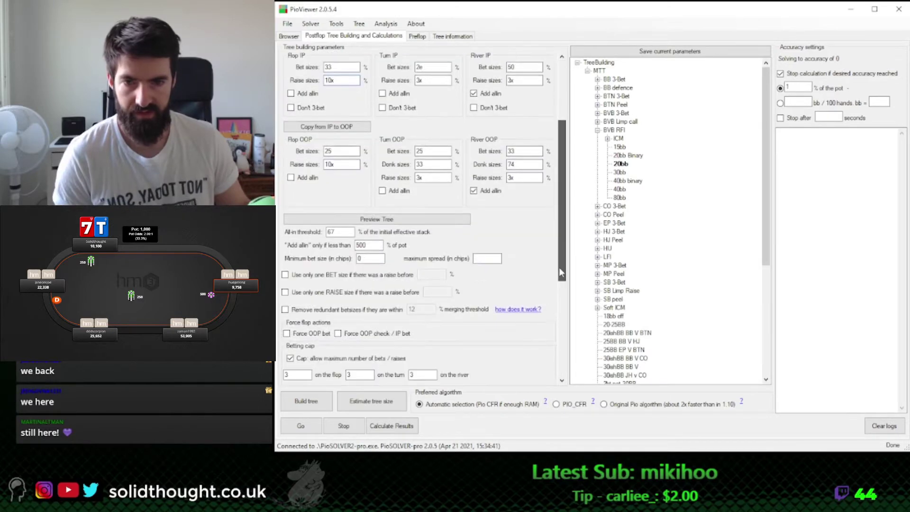
left_click(284, 308)
scroll(554, 254, "up", 5)
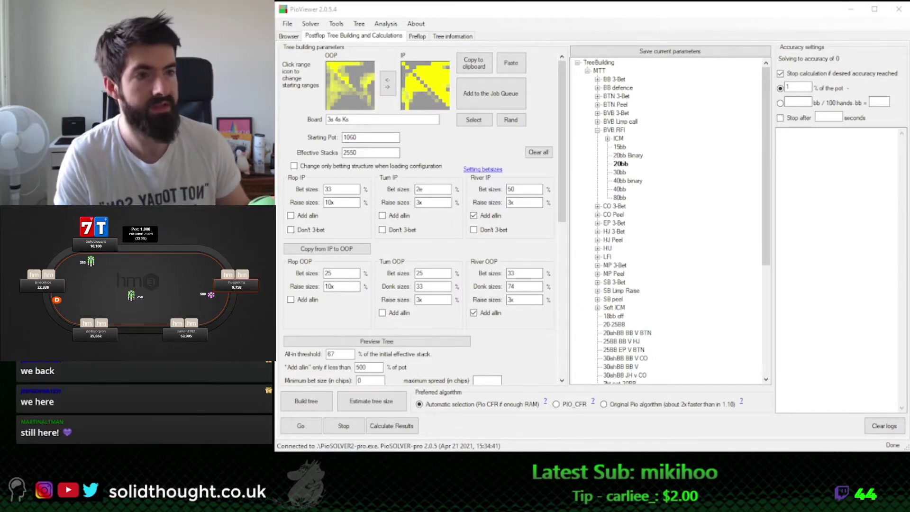
Switch to the Holdem Manager hand replayer and replay the turn action up to the 977 bet
key("alt+Tab")
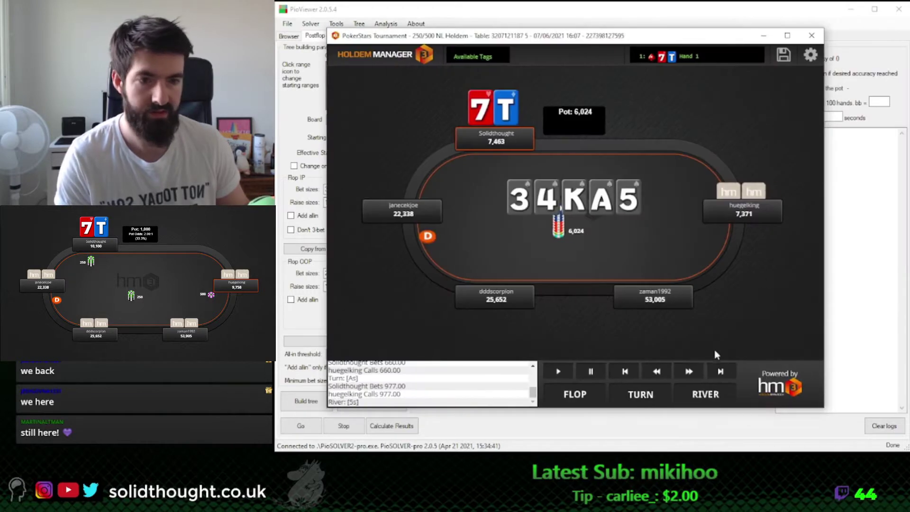
left_click(641, 394)
left_click(689, 377)
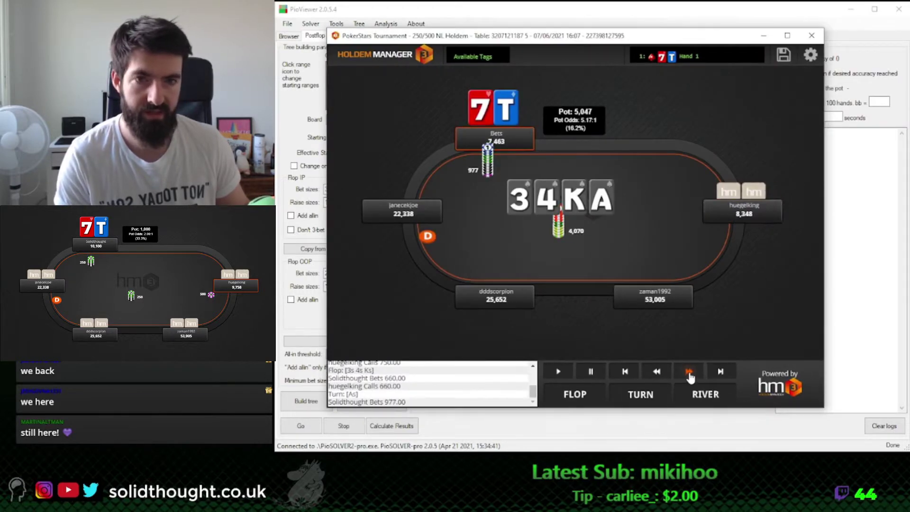
left_click_drag(616, 42, 591, 48)
Return to PioViewer, build the game tree and run the solver
key("alt+Tab")
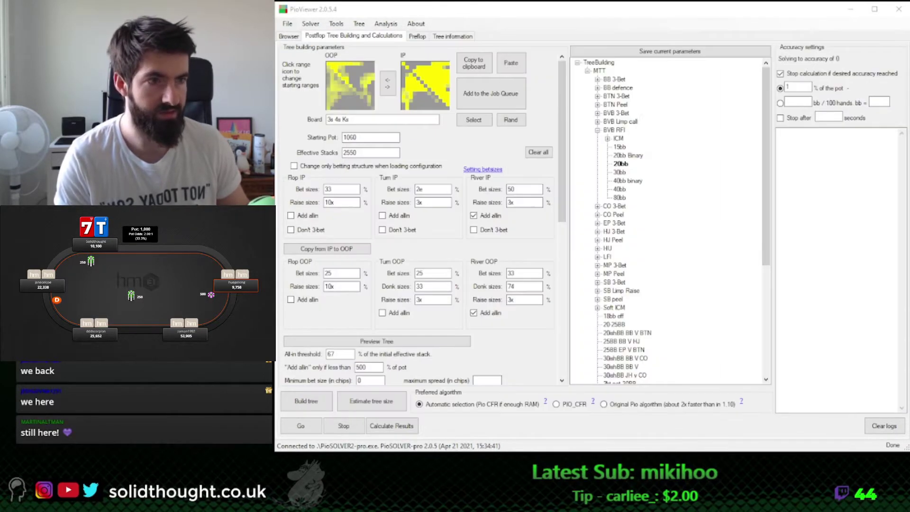
left_click(306, 401)
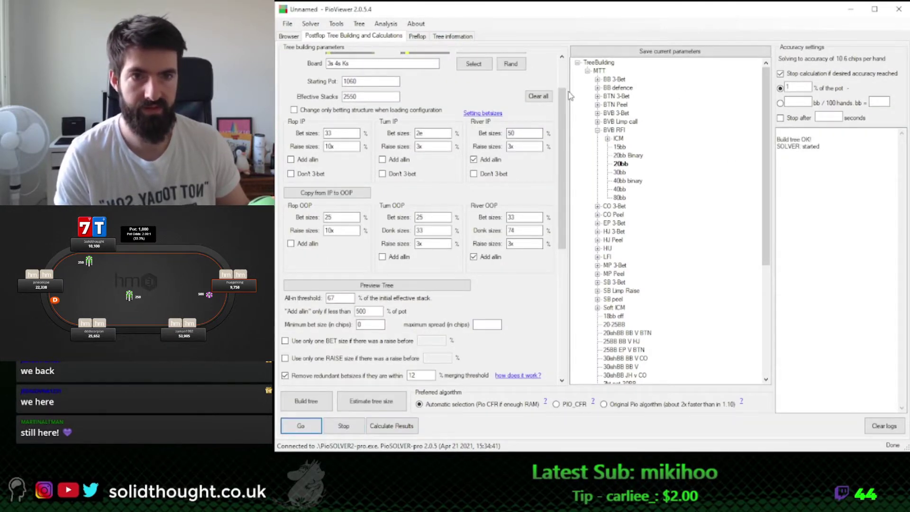
scroll(565, 110, "up", 3)
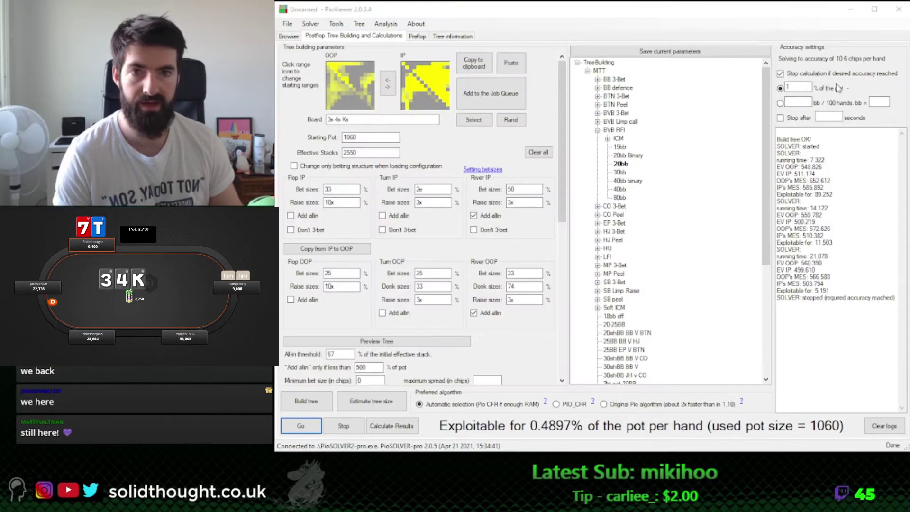
Examine the OOP flop strategy in the solution browser with spades excluded from both cards, including the EV comparison of BET 265 and CHECK
left_click(293, 38)
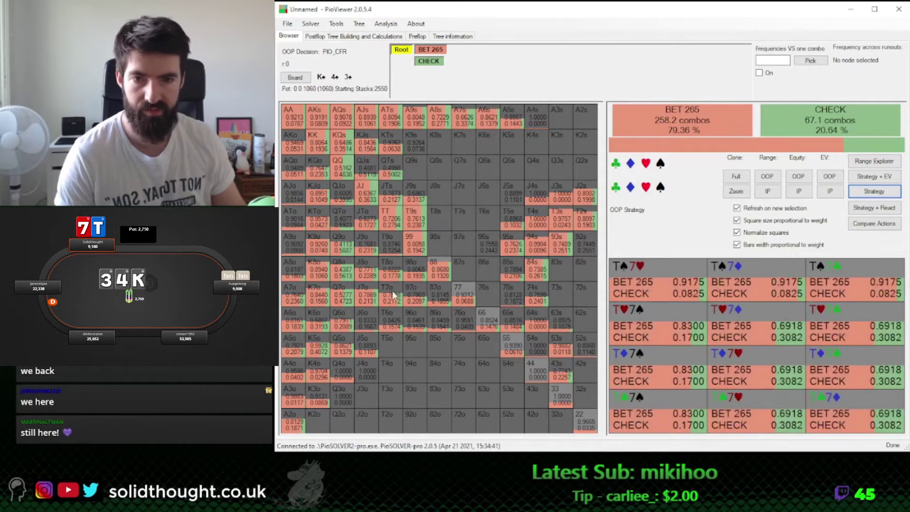
left_click(661, 163)
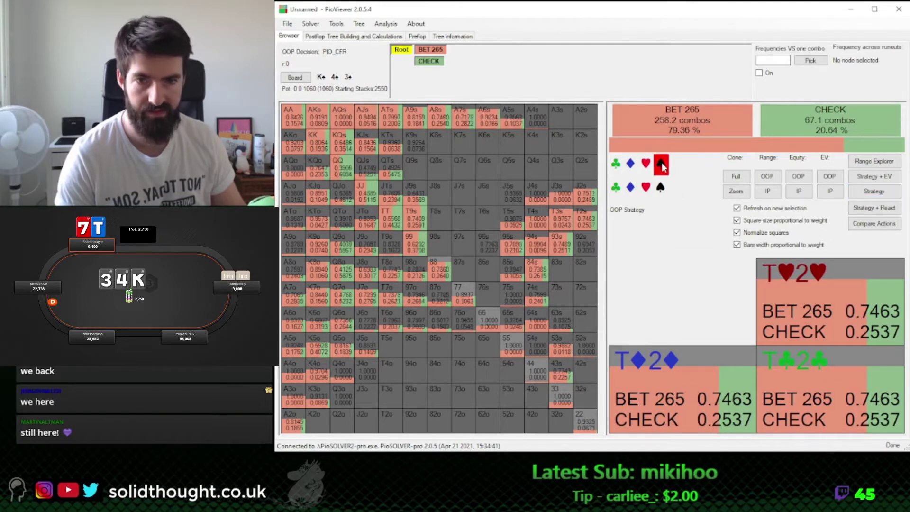
left_click(660, 187)
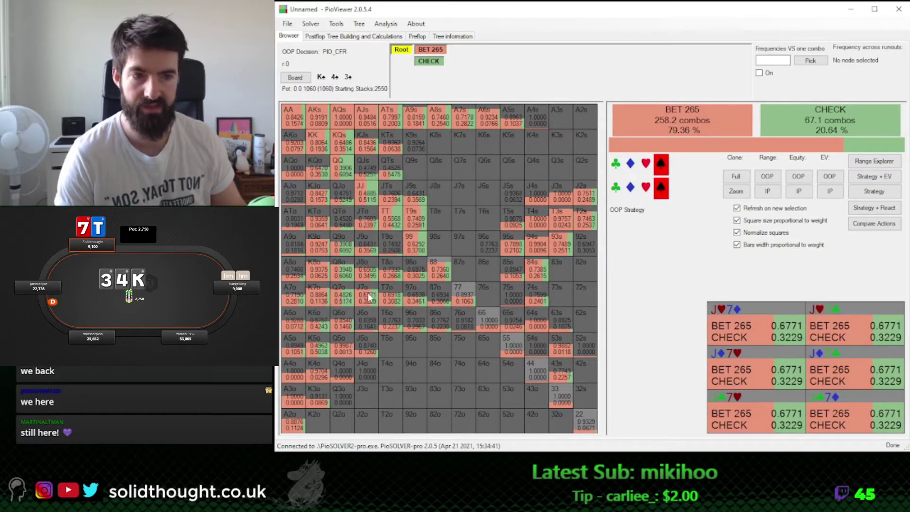
left_click(874, 223)
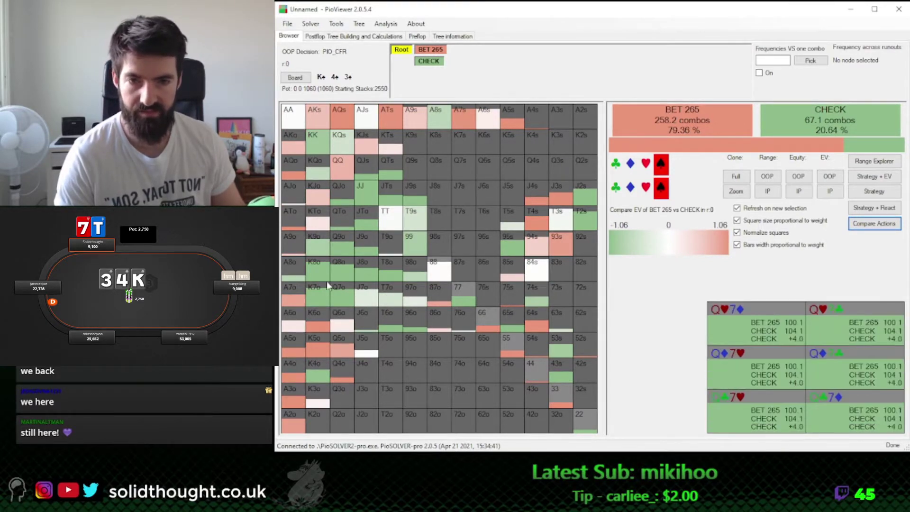
left_click(874, 191)
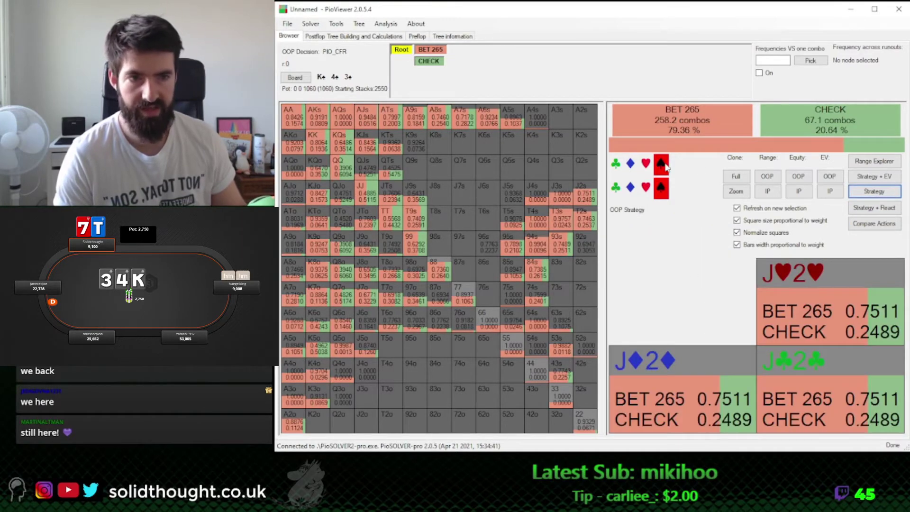
Examine the IP strategy against BET 265, filtering briefly to hands containing a spade
left_click(438, 50)
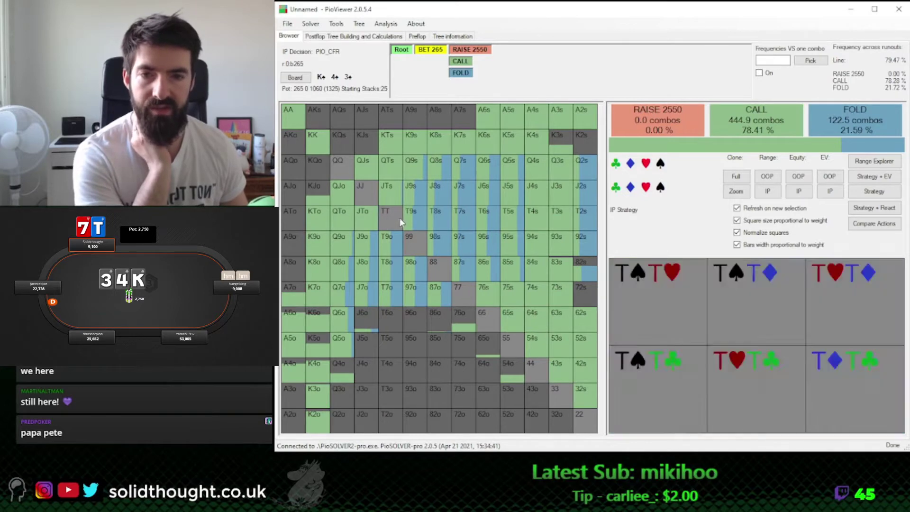
left_click(660, 164)
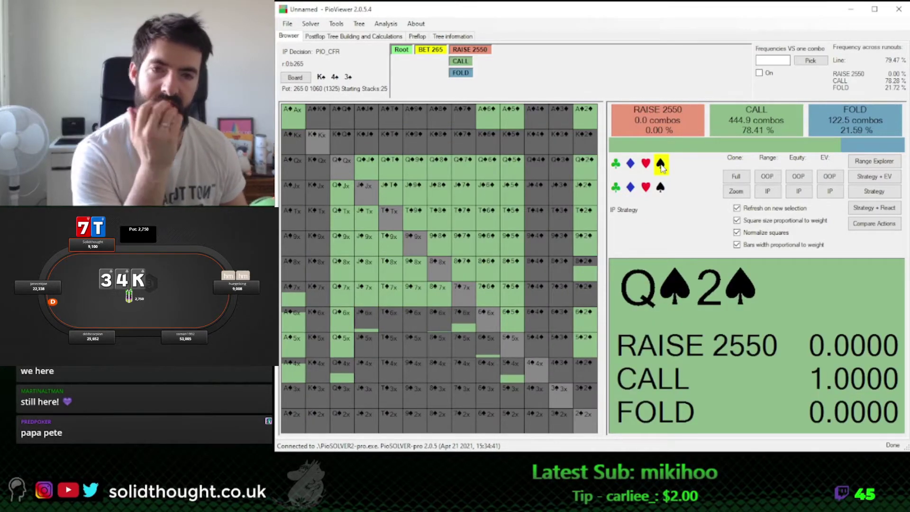
left_click(660, 164)
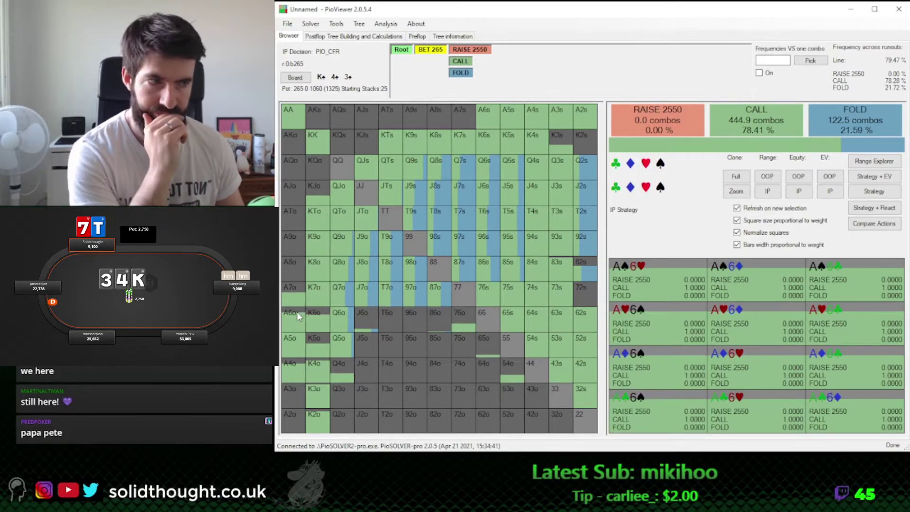
mouse_move(909, 41)
left_mouse_down()
mouse_move(472, 46)
mouse_move(895, 42)
mouse_move(672, 15)
mouse_move(602, 70)
mouse_move(531, 45)
mouse_move(909, 24)
left_mouse_up()
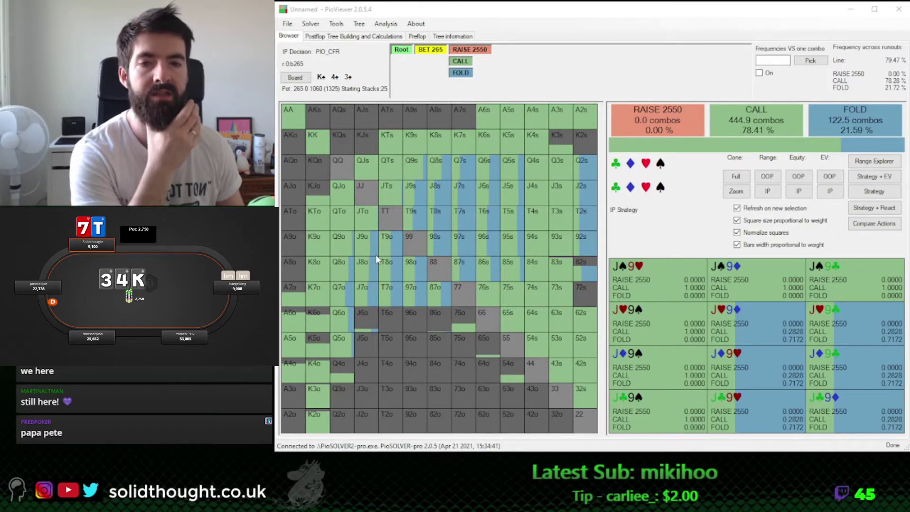
left_click(873, 191)
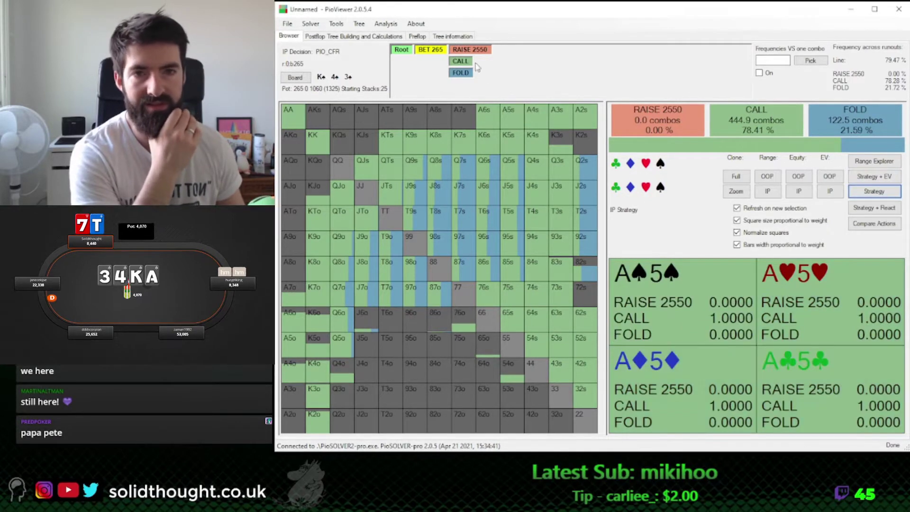
Follow the CALL line to the A♠ turn and review the OOP strategy and EV comparison of BET 397 and CHECK
left_click(459, 62)
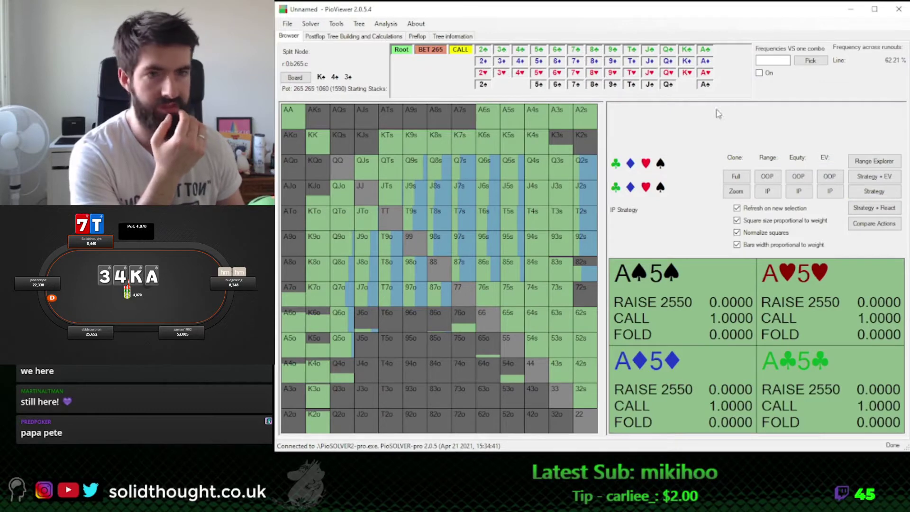
left_click(705, 84)
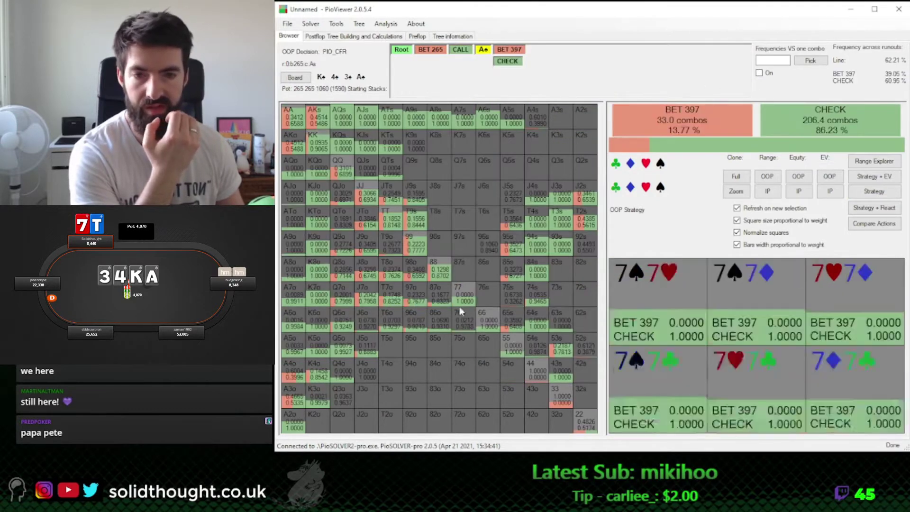
left_click(873, 224)
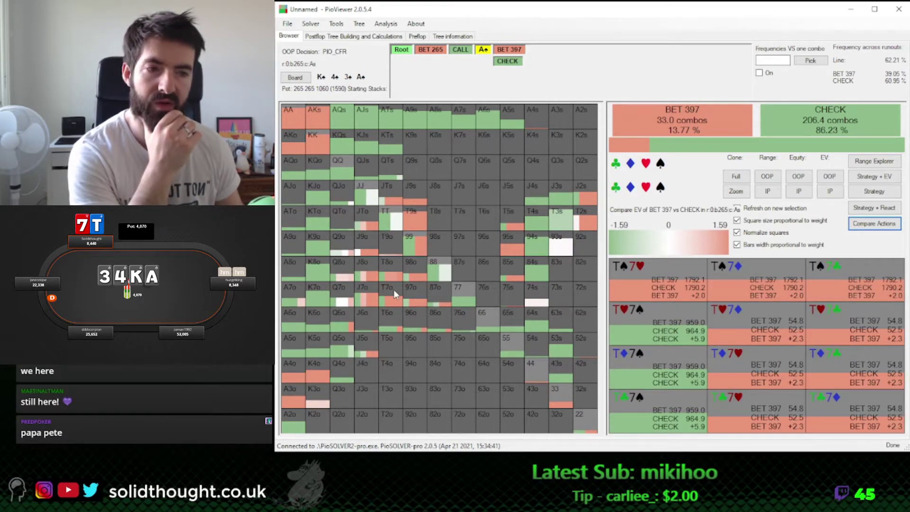
left_click(873, 191)
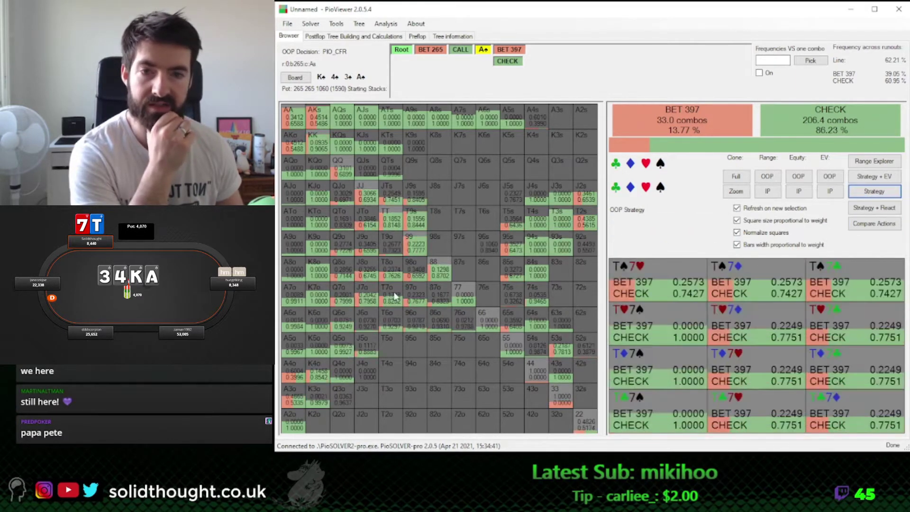
Review the IP response to BET 397 and its CALL line, ending back at the A♠ turn node
left_click(509, 51)
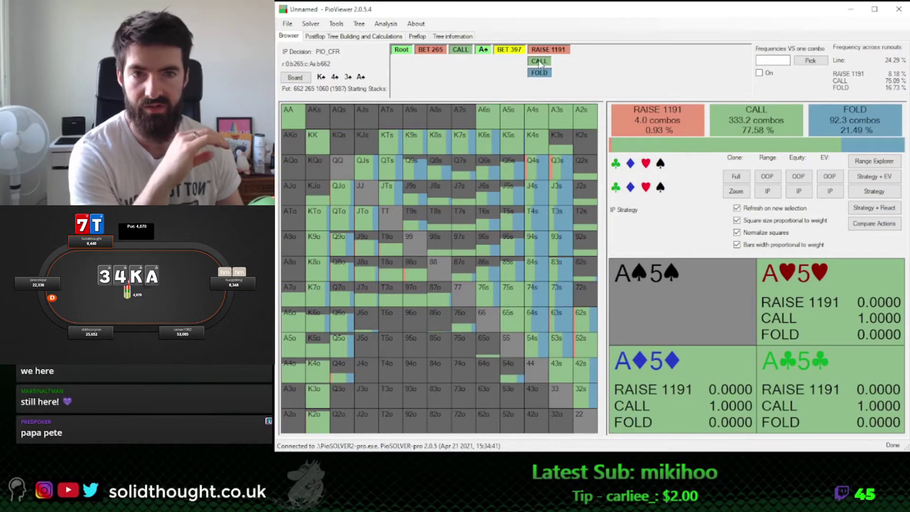
left_click(539, 61)
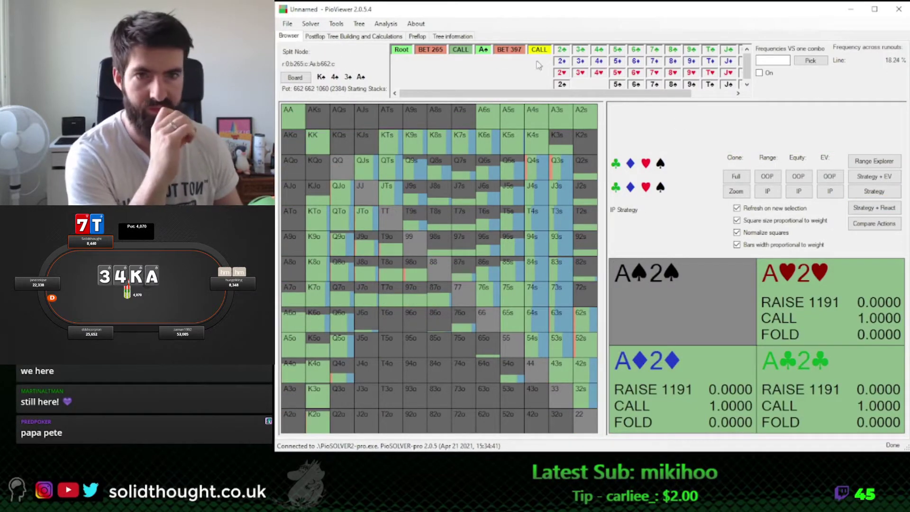
left_click(483, 51)
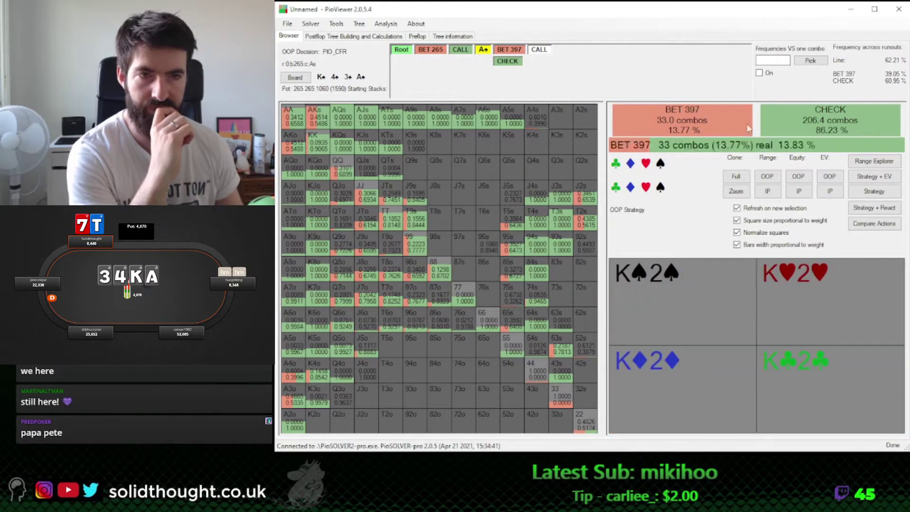
Examine the OOP turn range in an enlarged Range Explorer, first for BET 397 hands only and finally for all hands
left_click(873, 161)
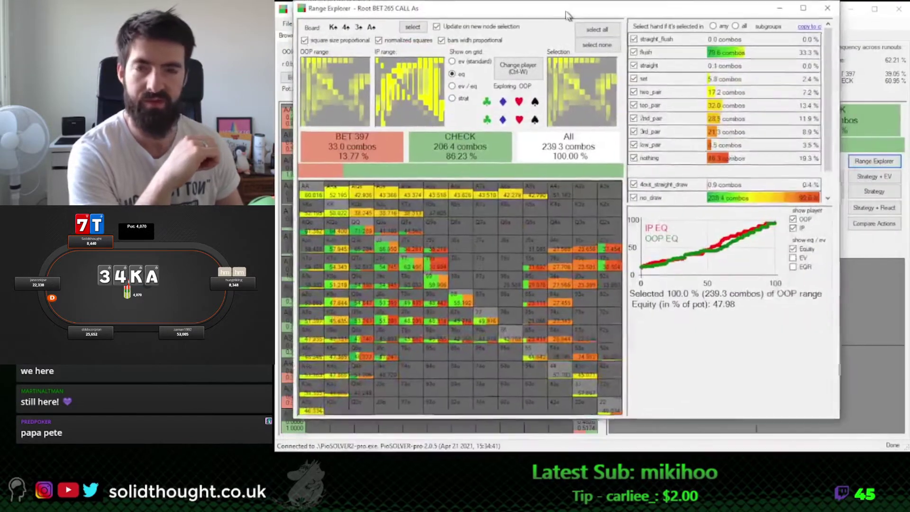
mouse_move(566, 13)
left_mouse_down()
mouse_move(554, 27)
mouse_move(549, 19)
left_mouse_up()
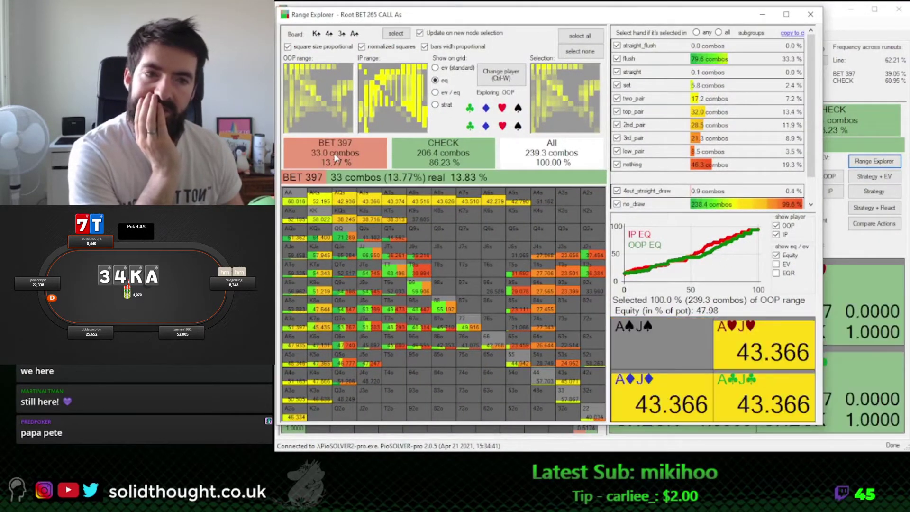
left_click(305, 177)
left_click_drag(642, 14, 429, 8)
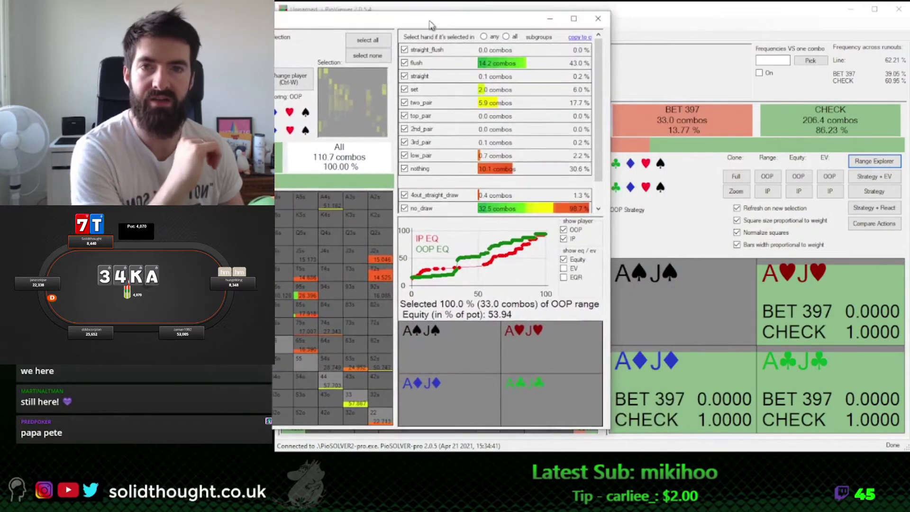
left_click_drag(604, 419, 897, 453)
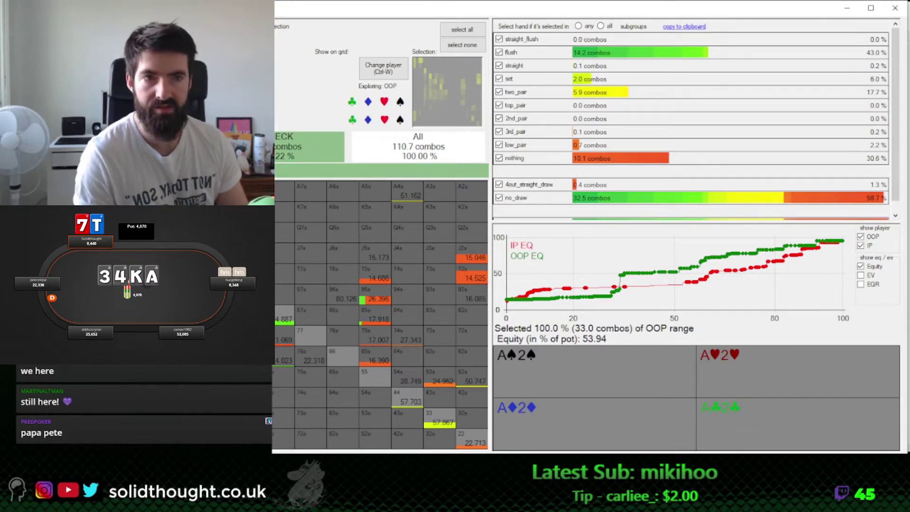
left_click(414, 150)
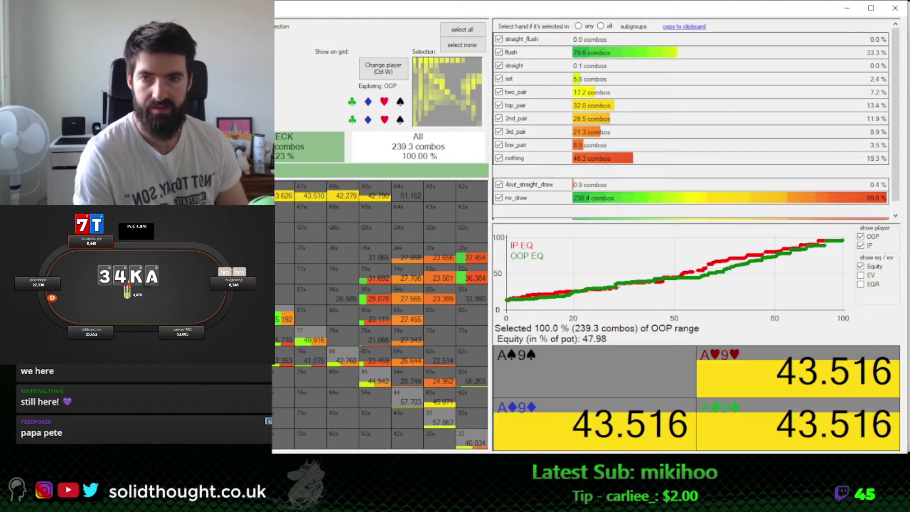
Examine the made-hand and draw categories of only the OOP BET 397 hands in the Range Explorer, ending back at the turn strategy
left_click(175, 151)
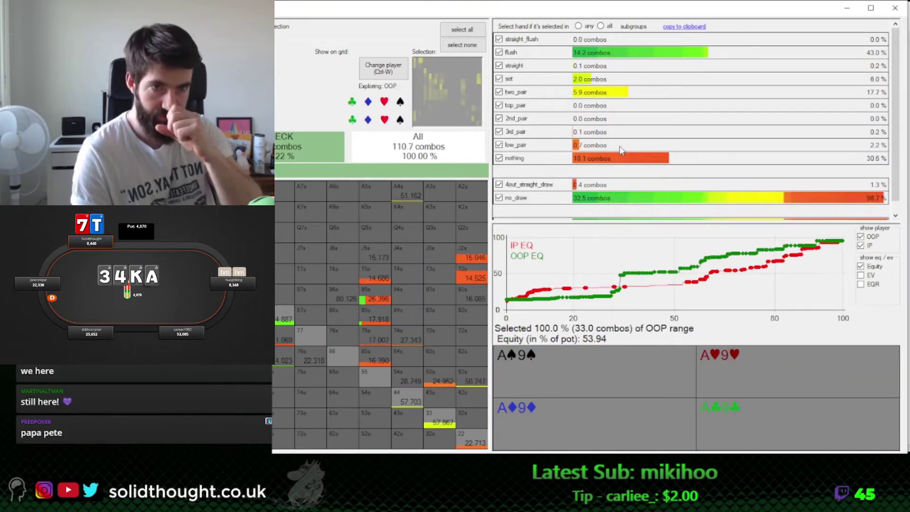
scroll(782, 189, "down", 1)
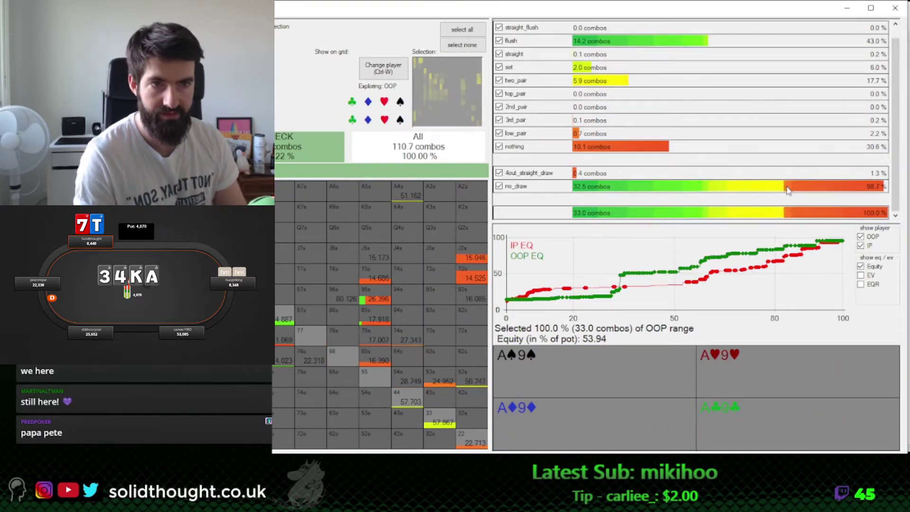
scroll(758, 151, "up", 1)
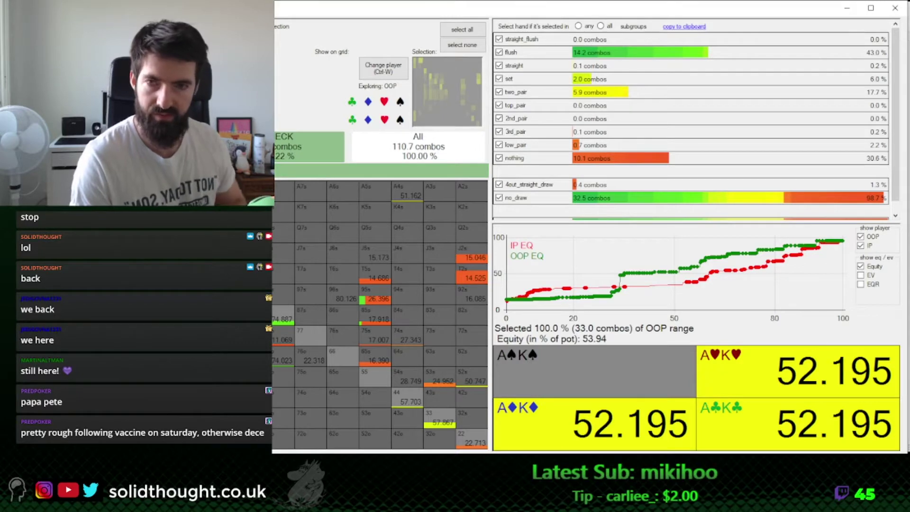
double_click(810, 15)
left_click(694, 50)
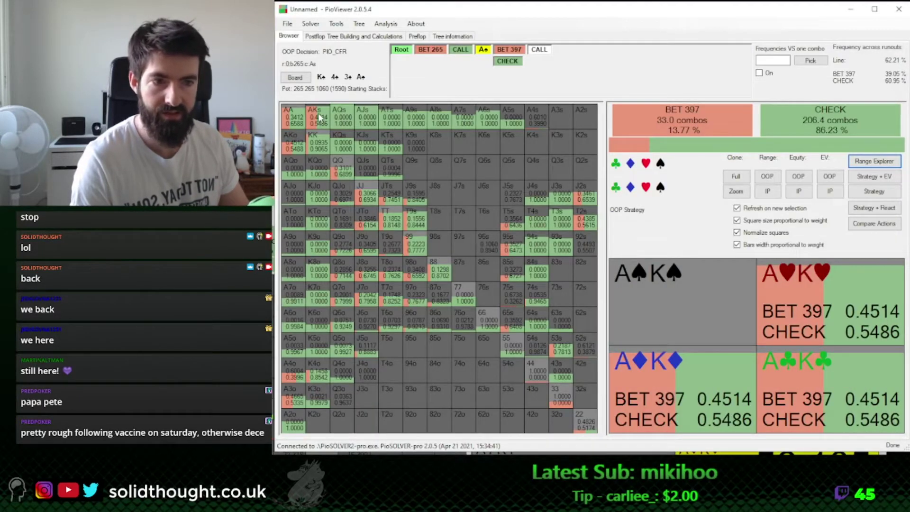
Compare the EV of BET 397 with CHECK for the OOP turn range and return to the OOP strategy view
left_click(867, 225)
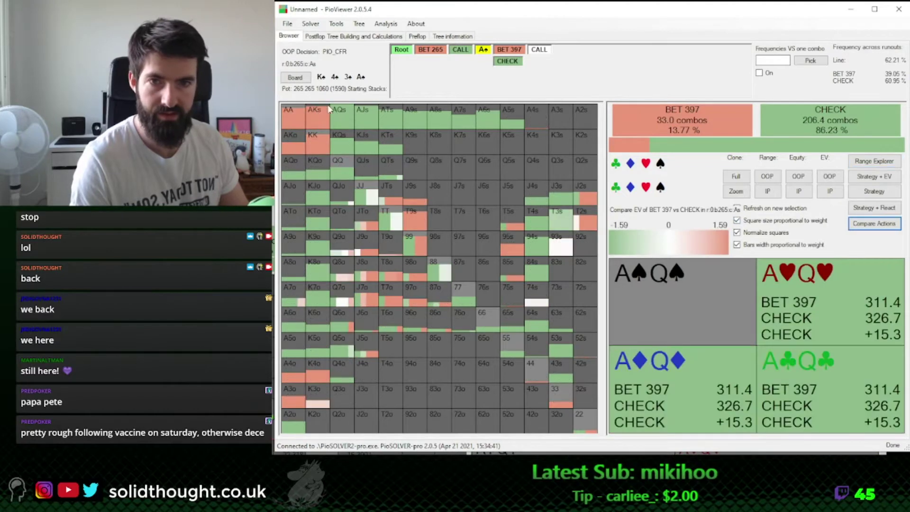
left_click(870, 192)
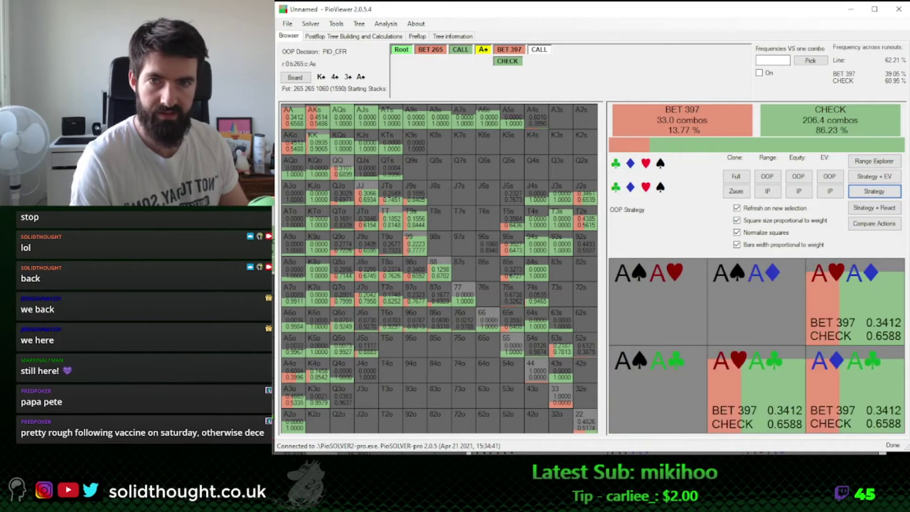
left_click_drag(252, 109, 280, 16)
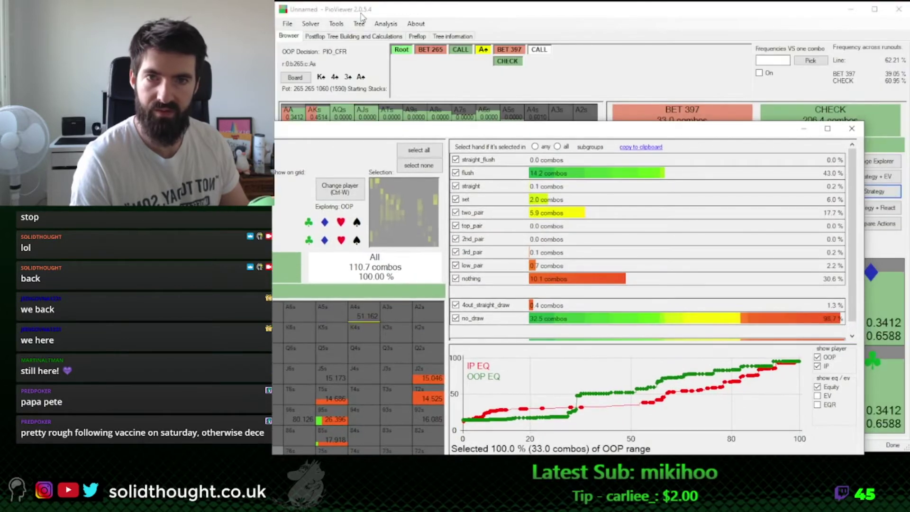
left_click(526, 67)
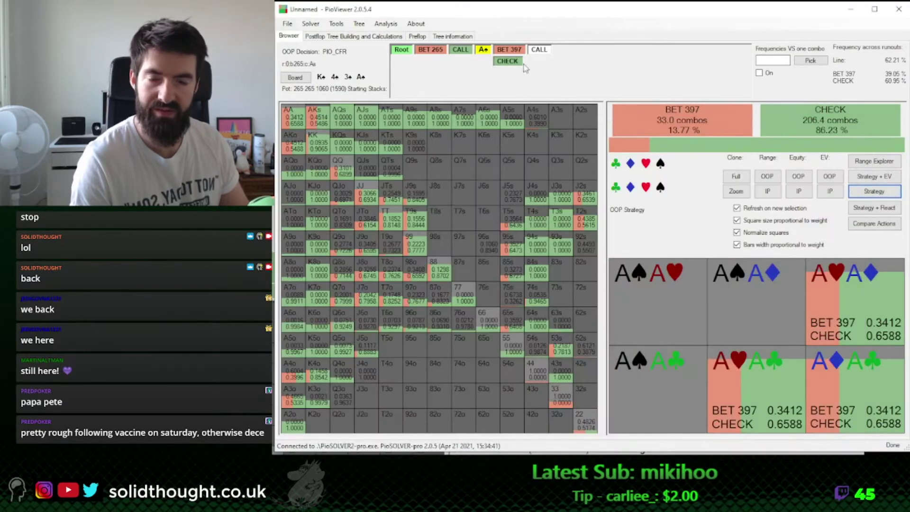
Open the IP response to BET 397 on the A♠ turn and close the Range Explorer to review the raise, call and fold strategy
left_click(515, 51)
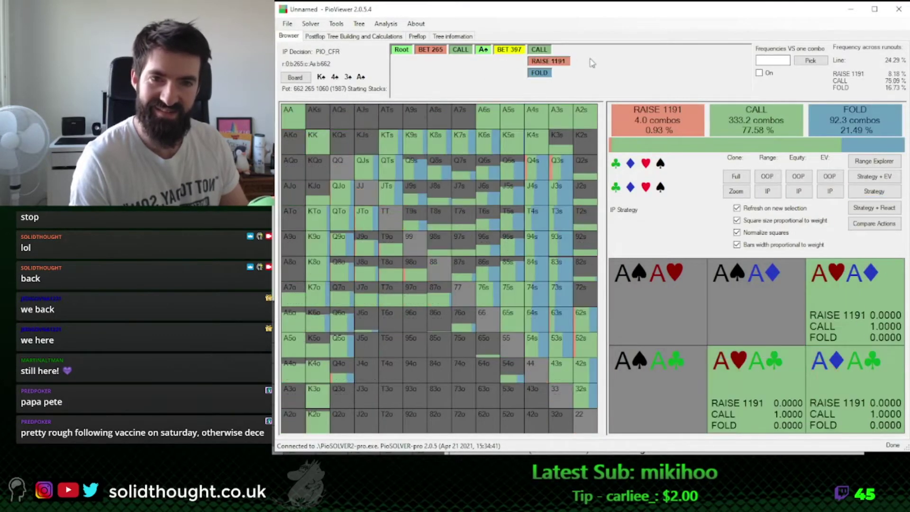
left_click(874, 161)
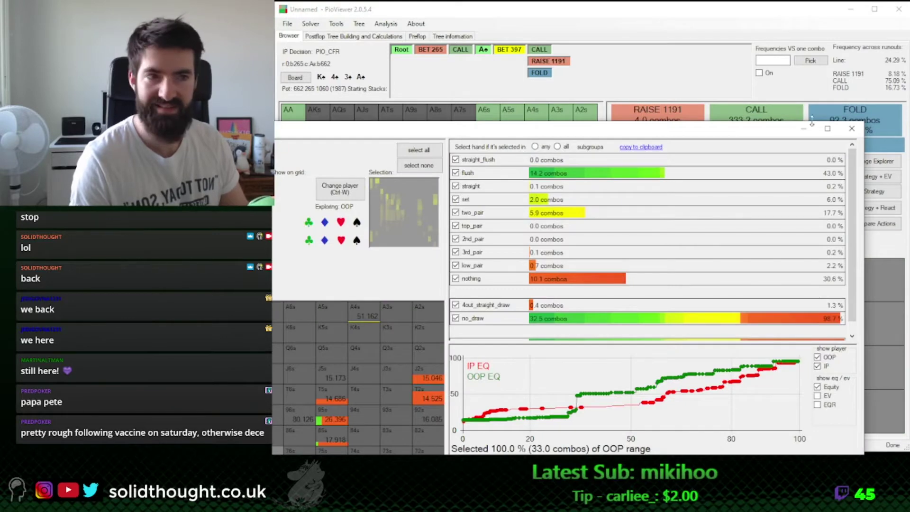
left_click(852, 130)
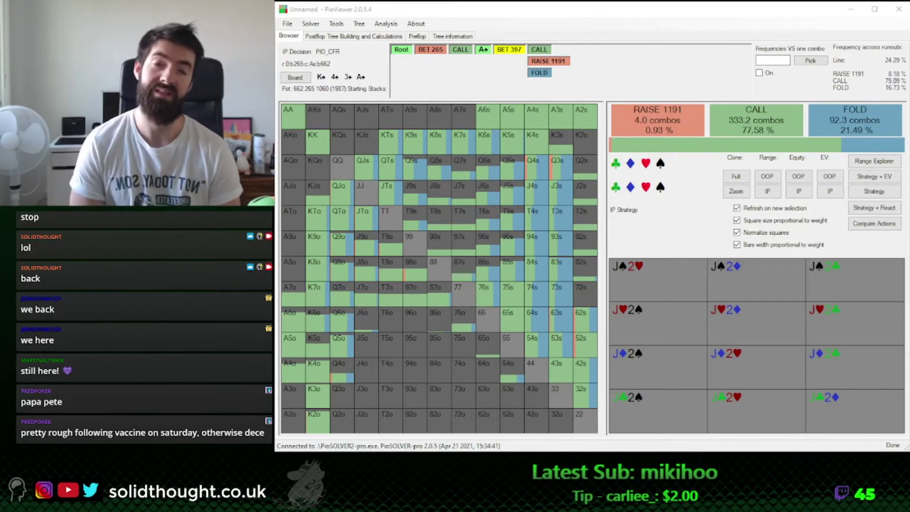
left_click(661, 167)
left_click(661, 167)
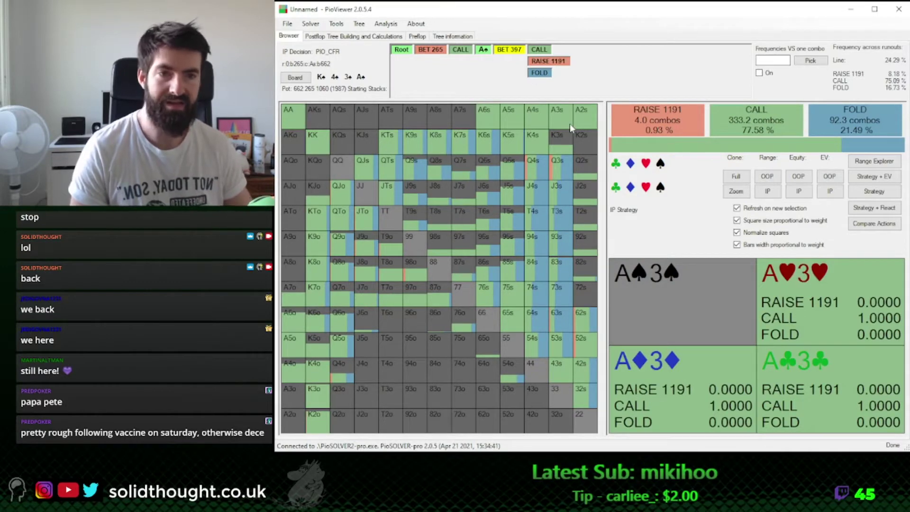
Show the IP action range for CALL with spade hands excluded and check the turn bet in the Holdem Manager replayer
left_click(758, 121)
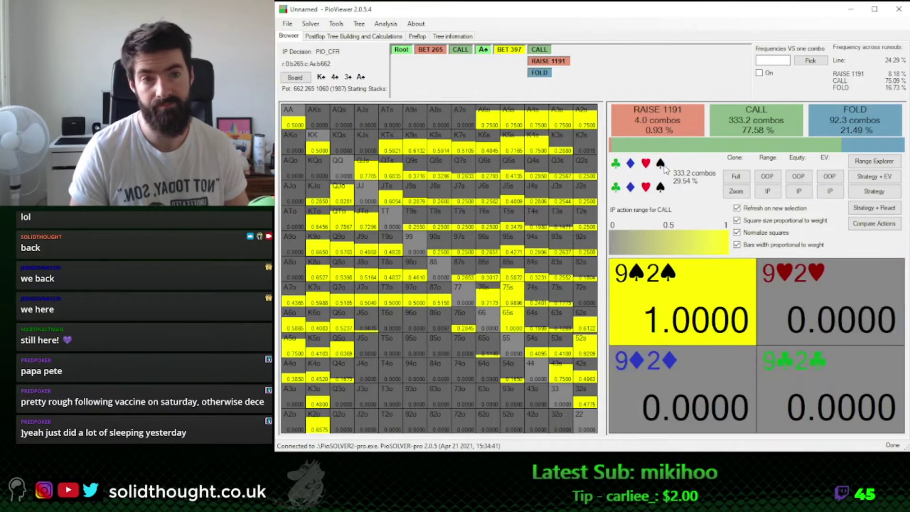
left_click(661, 164)
left_click(660, 189)
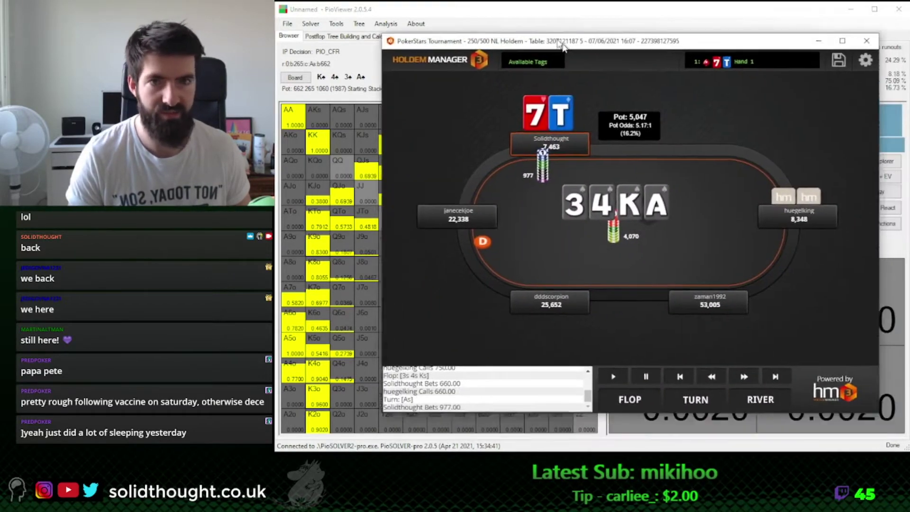
left_click_drag(563, 46, 909, 23)
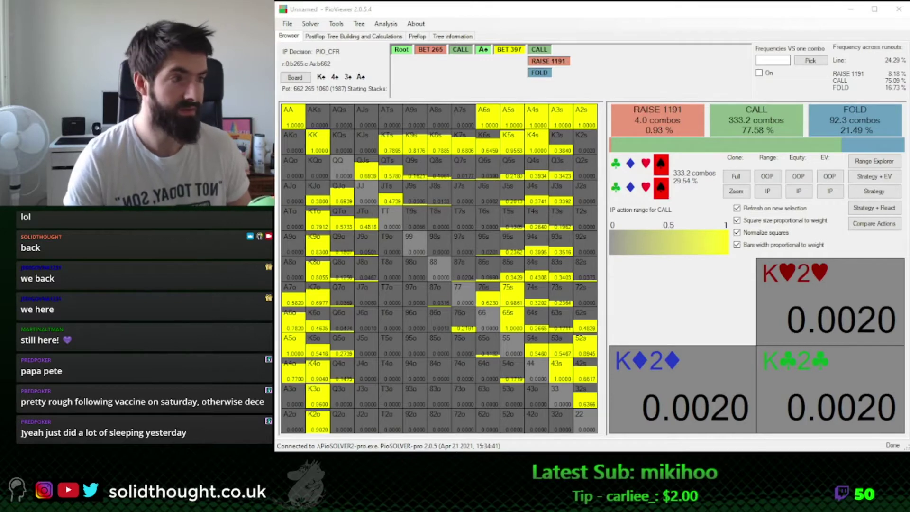
left_click_drag(909, 22, 909, 47)
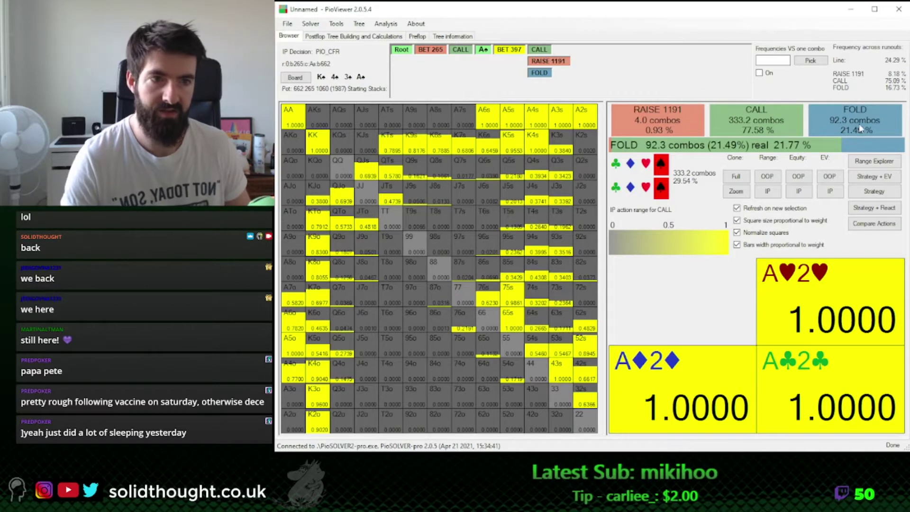
Review the IP CALL range with different spade filters, ending on the IP strategy with both cards excluding spades
left_click(660, 163)
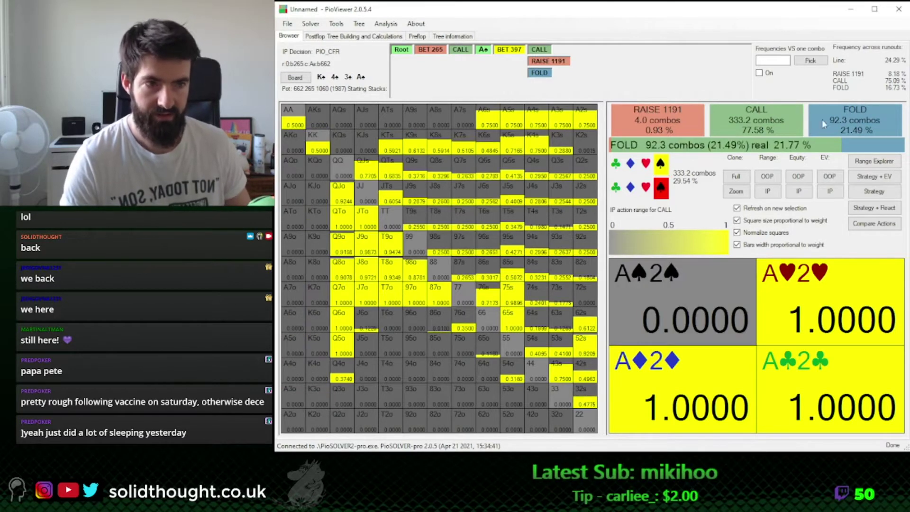
left_click(661, 164)
left_click(662, 187)
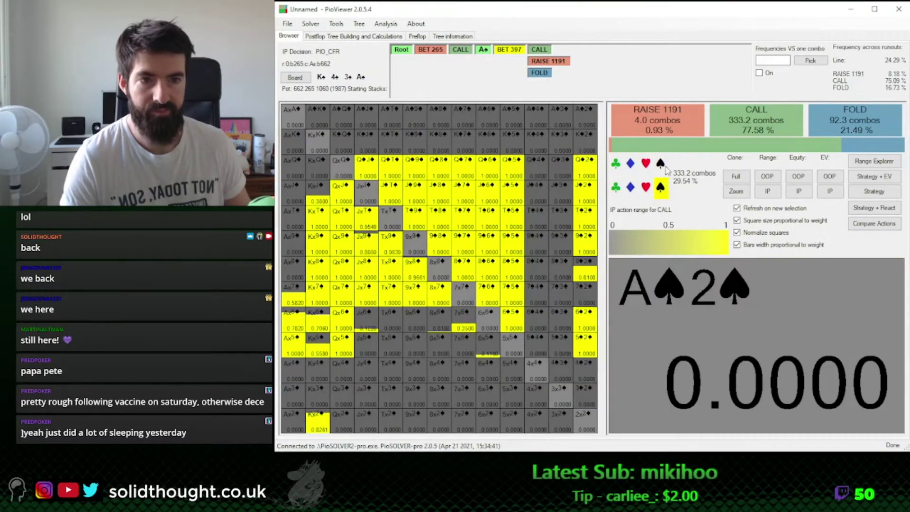
left_click(662, 187)
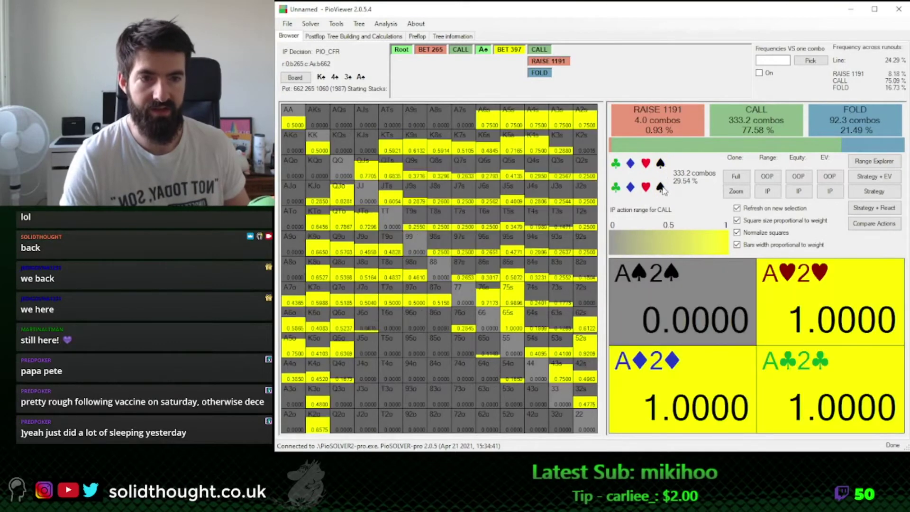
right_click(661, 188)
right_click(660, 164)
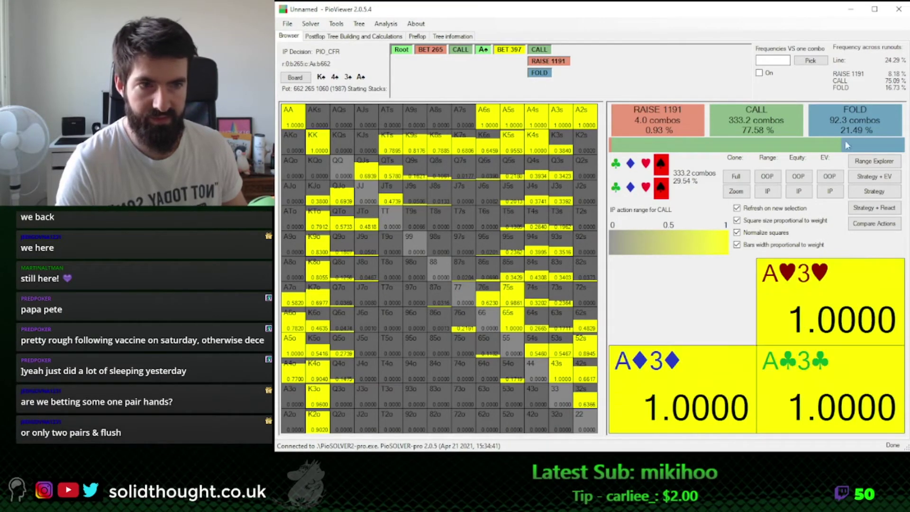
left_click(873, 191)
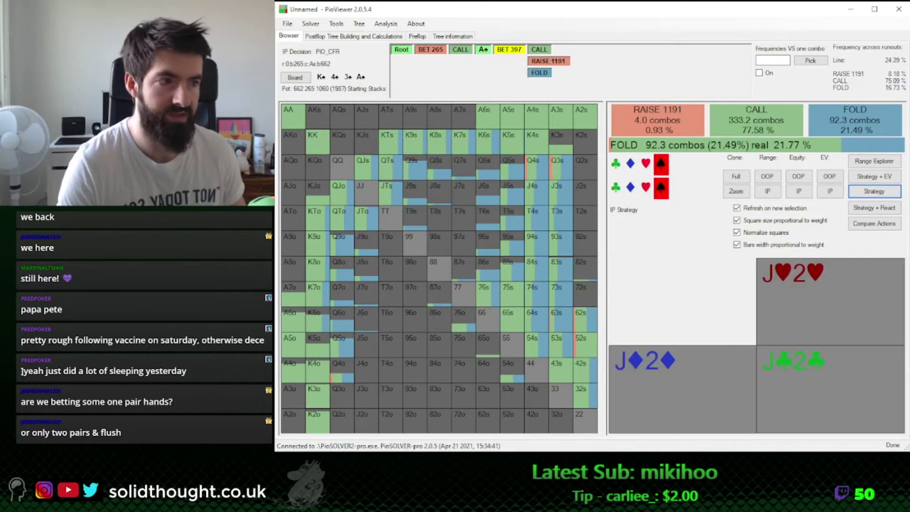
Consult the turn action in the Holdem Manager replayer alongside the IP strategy and move the replayer clear of the solver
key("alt+Tab")
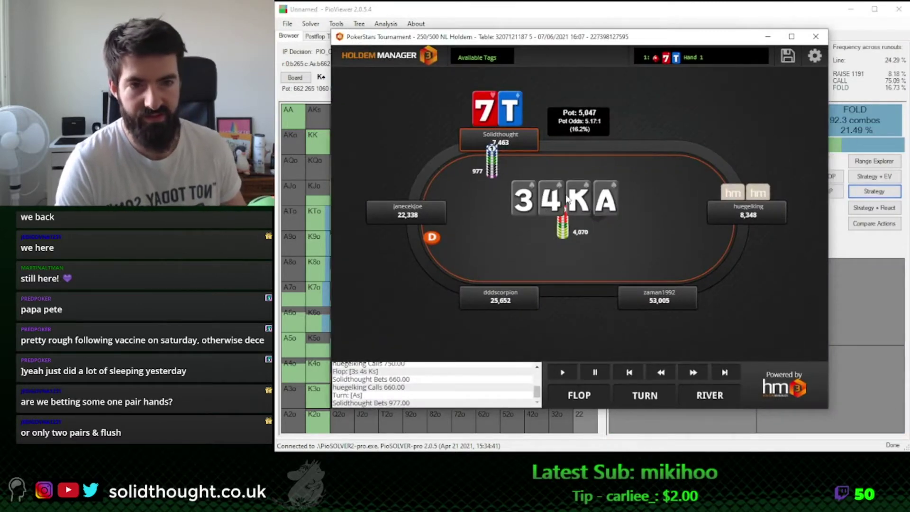
left_click_drag(592, 53, 529, 44)
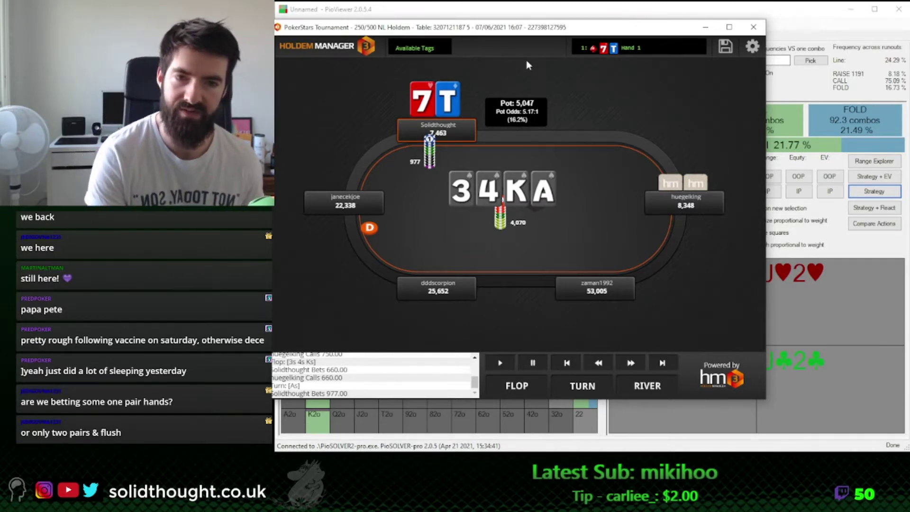
left_click_drag(534, 43, 60, 26)
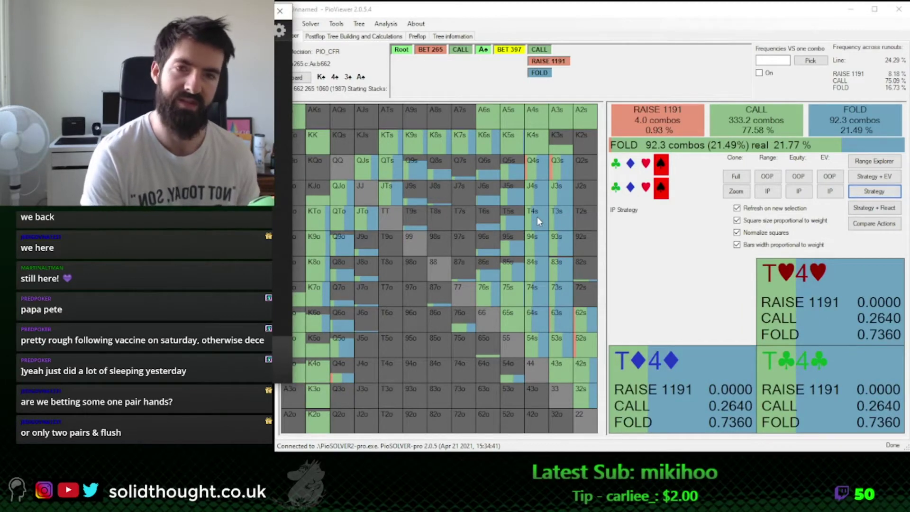
left_click_drag(133, 18, 641, 32)
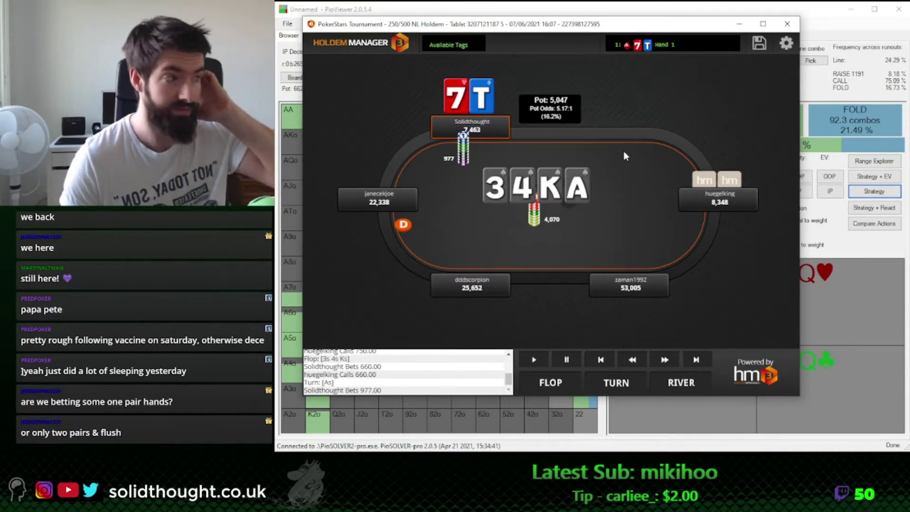
left_click_drag(605, 30, 909, 38)
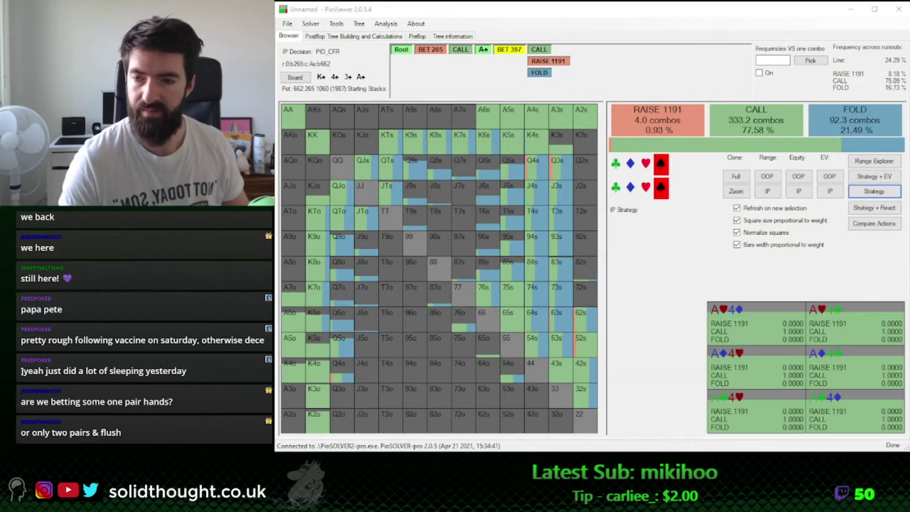
Return to the A♠ turn node and examine OOP equity against the OOP strategy for hands without a spade
left_click(484, 50)
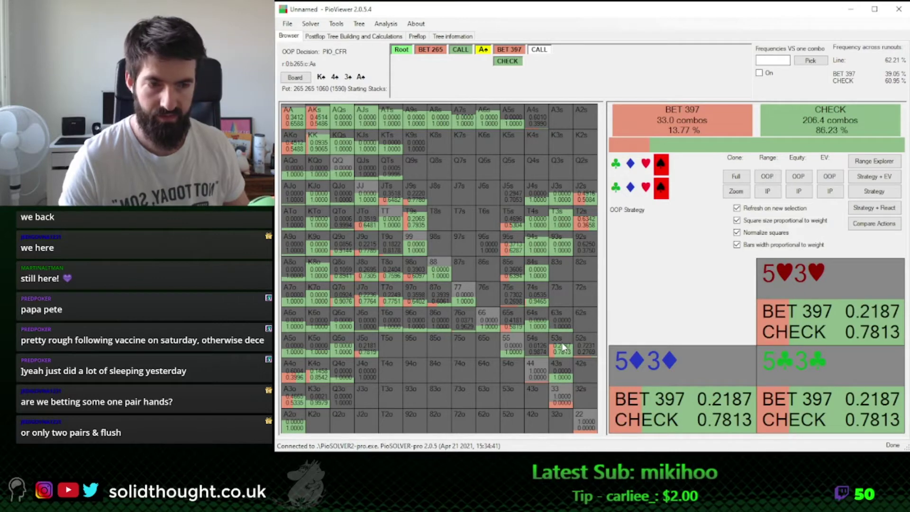
left_click(799, 178)
left_click(874, 191)
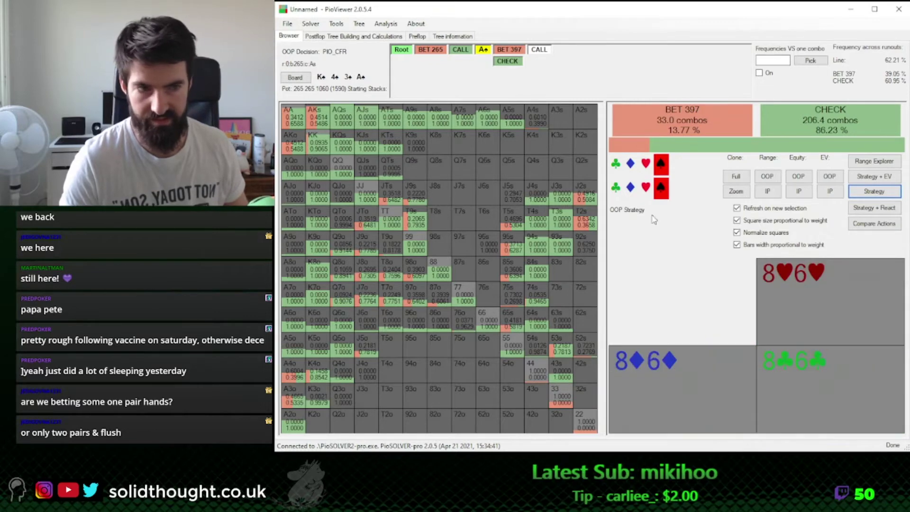
left_click(798, 176)
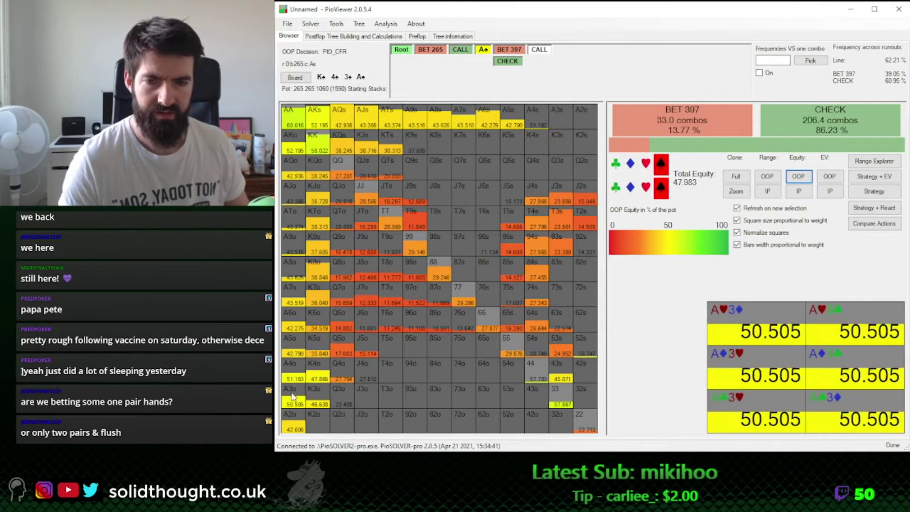
left_click(873, 191)
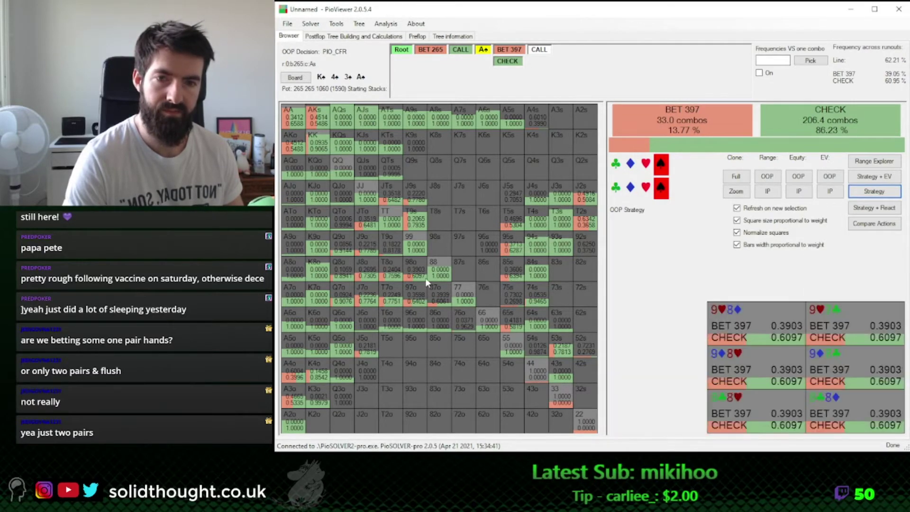
Review the OOP turn strategy for all hands and for spade-holding hands only, ending with the suit filters cleared
left_click(661, 163)
left_click(661, 188)
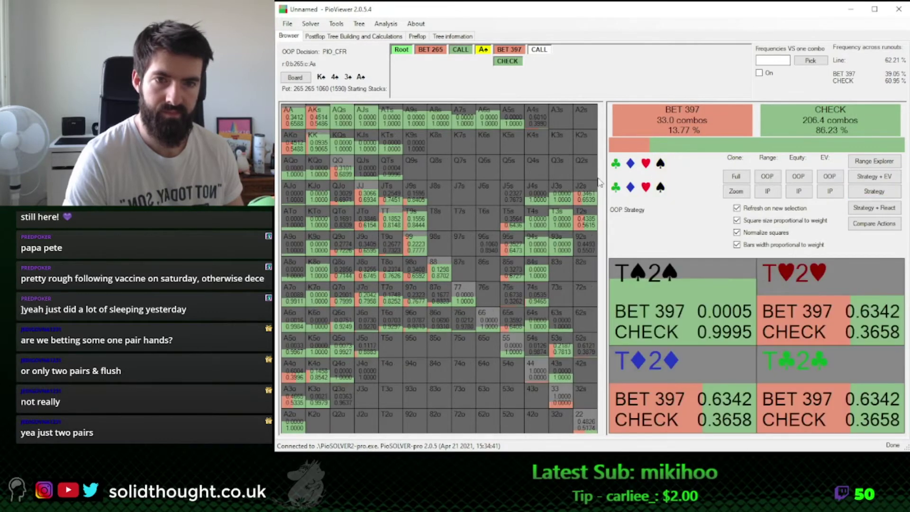
left_click(660, 163)
left_click(661, 187)
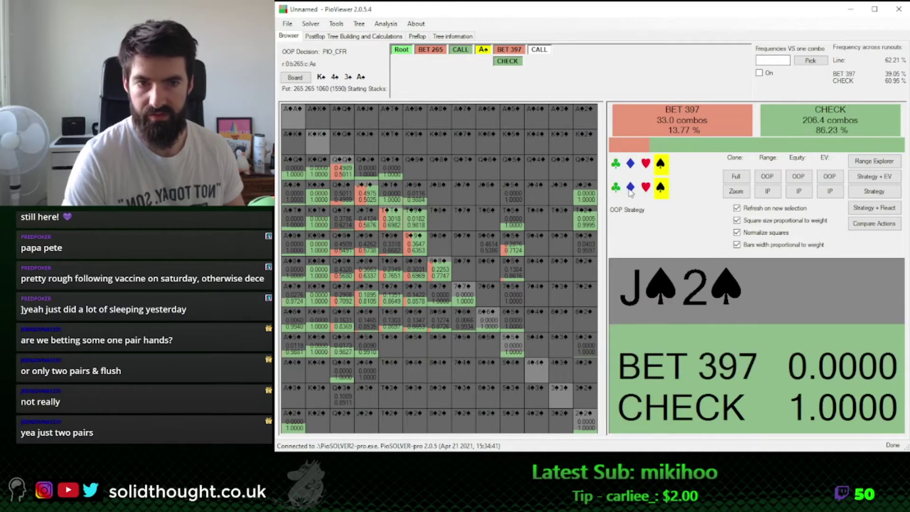
left_click(664, 164)
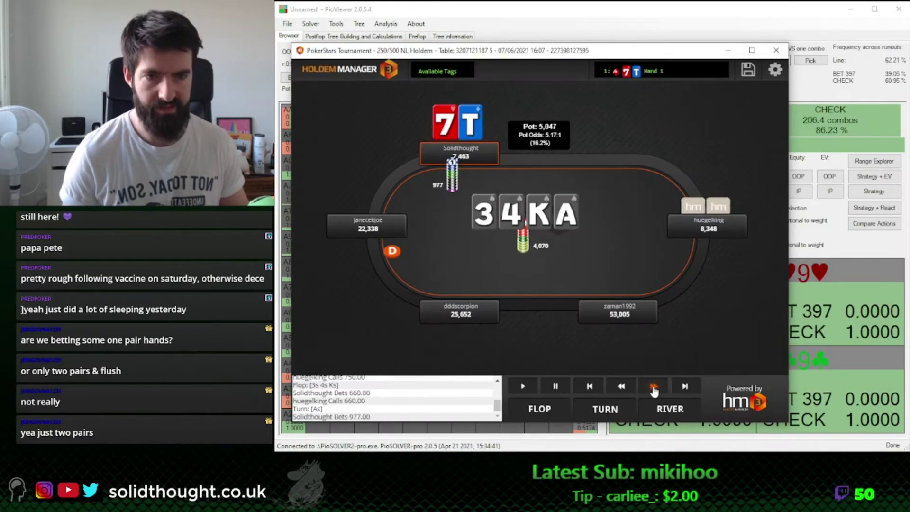
Advance the Holdem Manager replay past the turn call to the 5 river and switch back to PioViewer
left_click(652, 388)
left_click(652, 388)
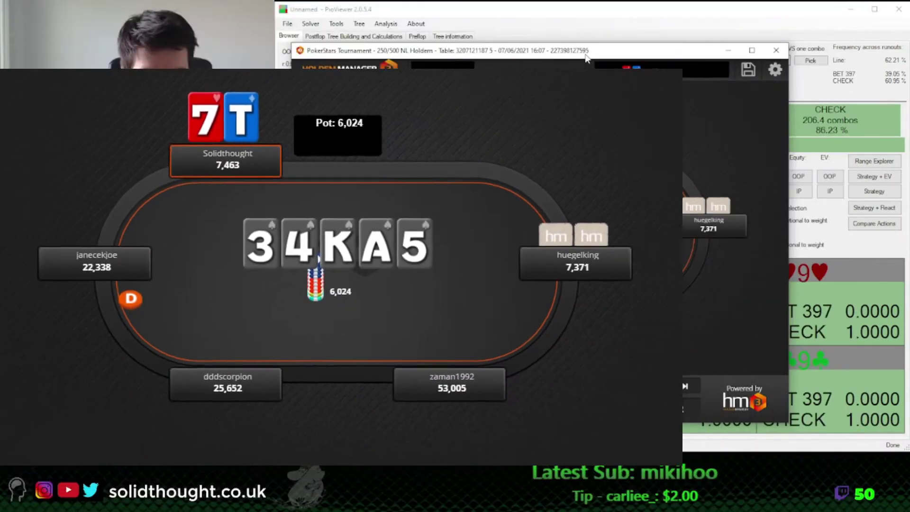
key("alt+Tab")
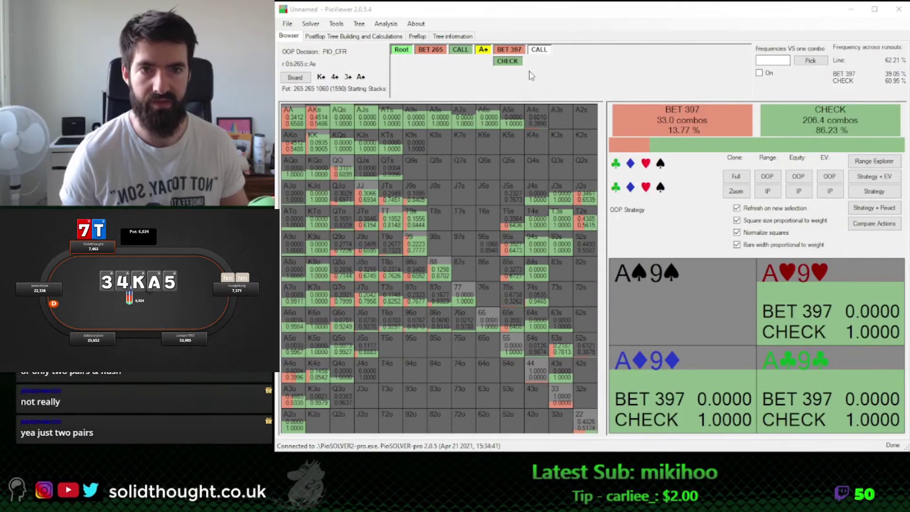
Follow the OOP 397 turn bet and IP call to the 5♠ river node
left_click(510, 50)
left_click(545, 50)
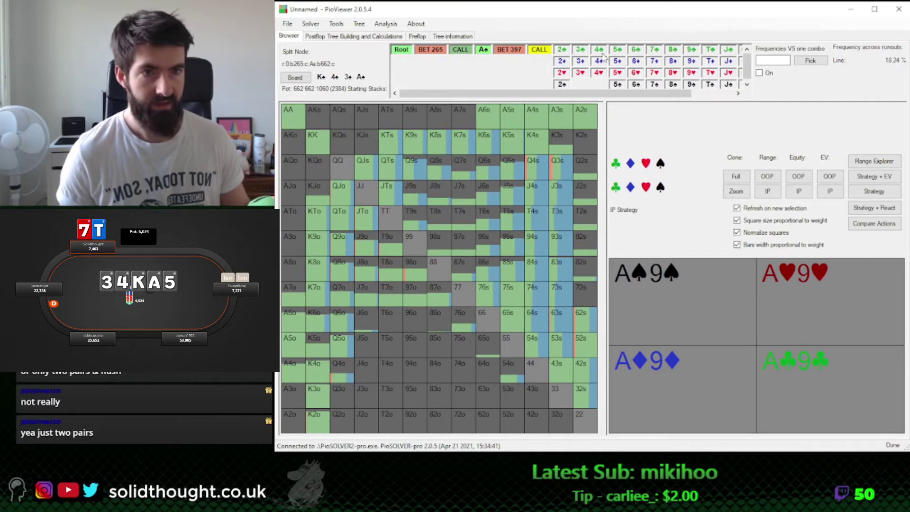
left_click(617, 84)
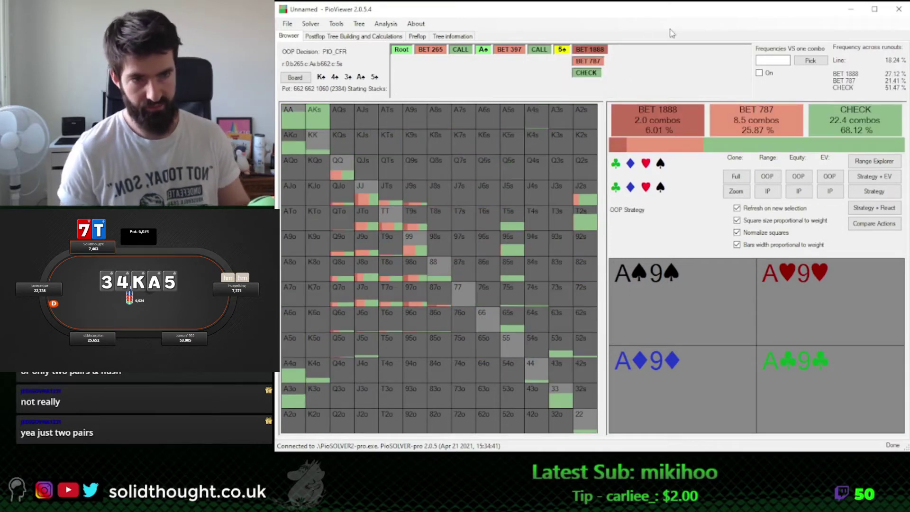
mouse_move(662, 118)
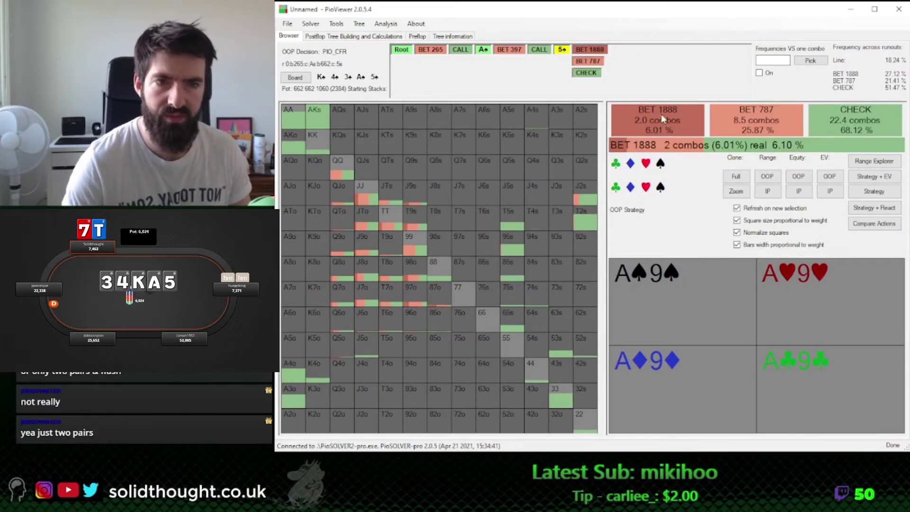
Examine OOP river equity in Range Explorer for the BET 1888 range and the whole range with a spade filter, ending with the explorer closed
left_click(888, 162)
left_click_drag(697, 128, 750, 17)
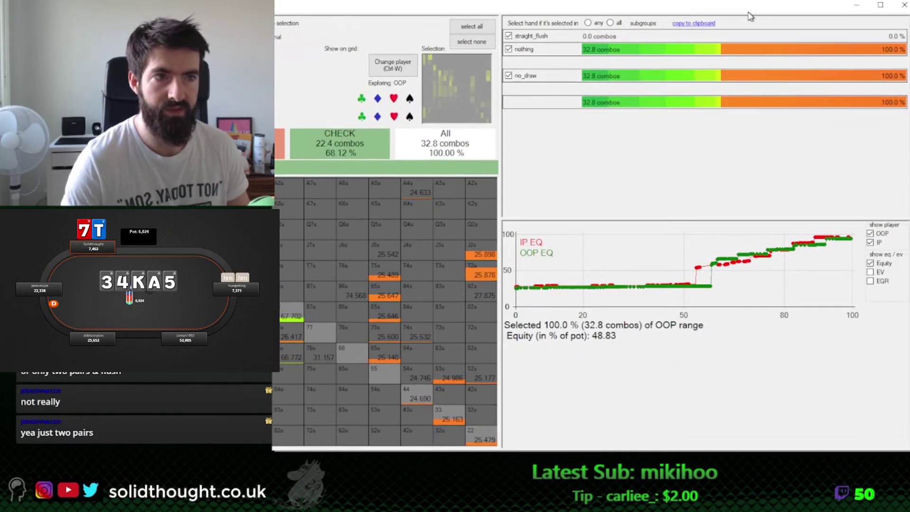
double_click(750, 17)
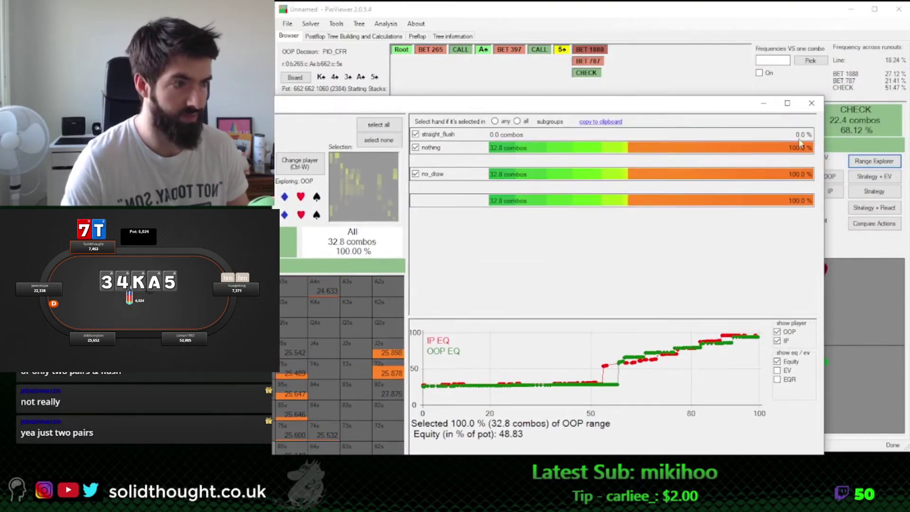
double_click(569, 99)
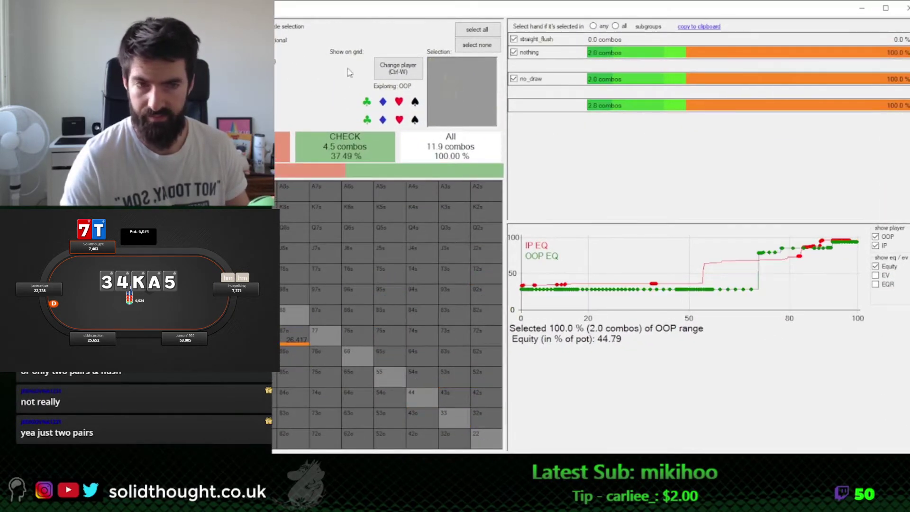
mouse_move(484, 199)
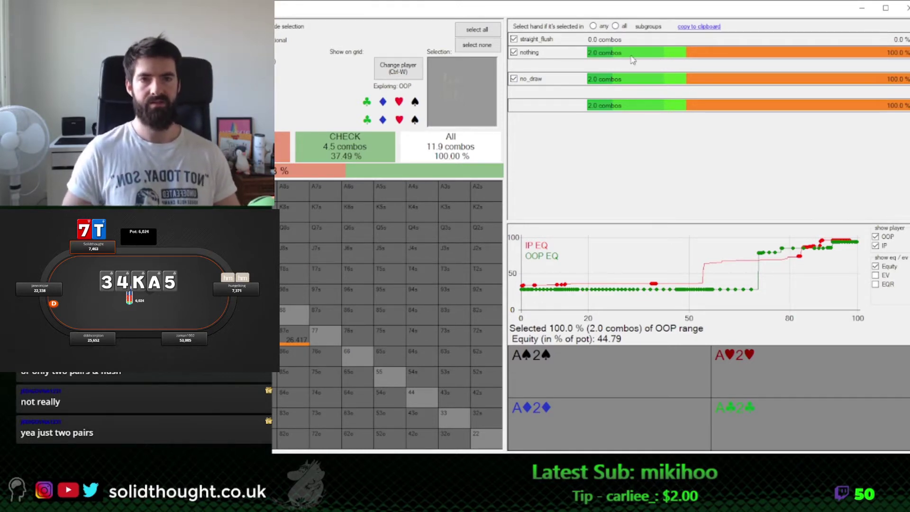
left_click(441, 142)
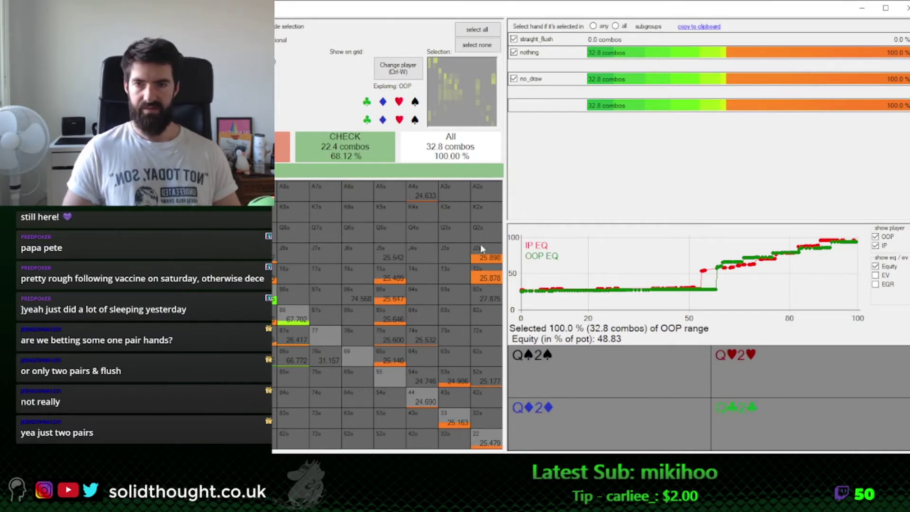
left_click(415, 119)
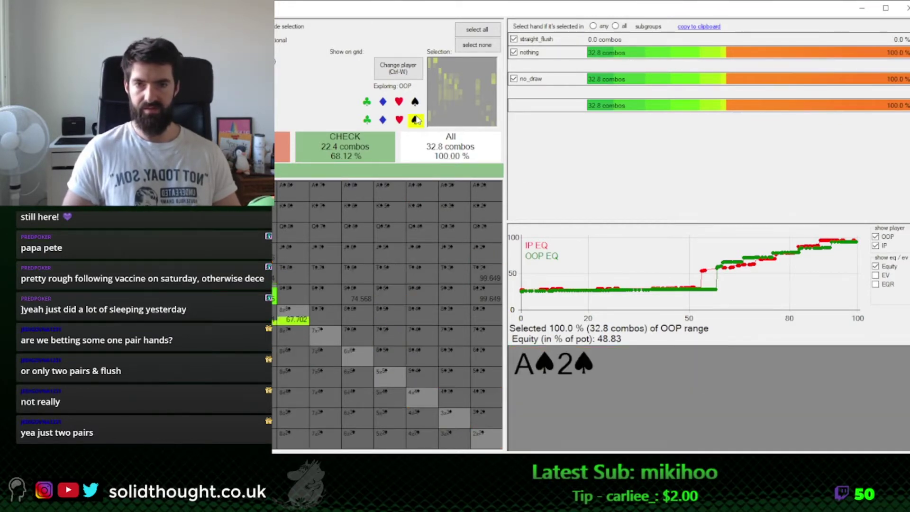
left_click(905, 8)
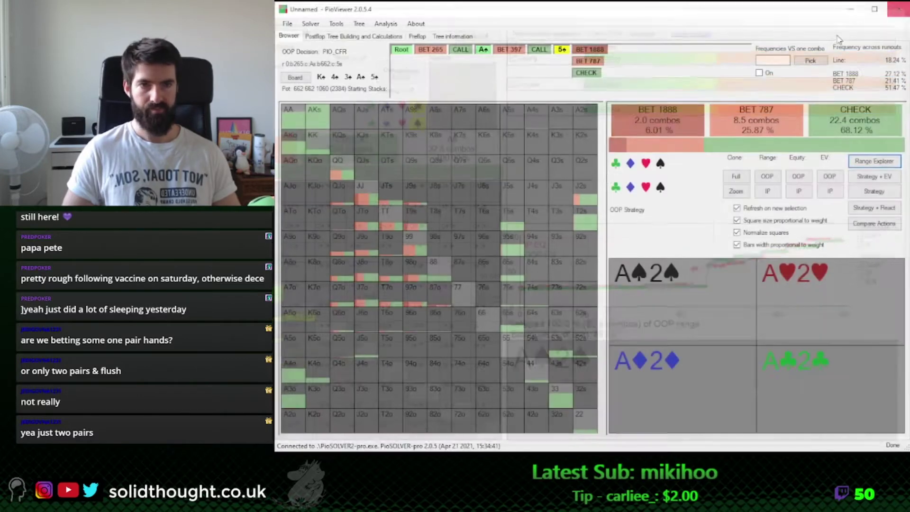
Compare the OOP river strategy for spade-holding hands with that for all hands, ending with the suit filters cleared
left_click(660, 163)
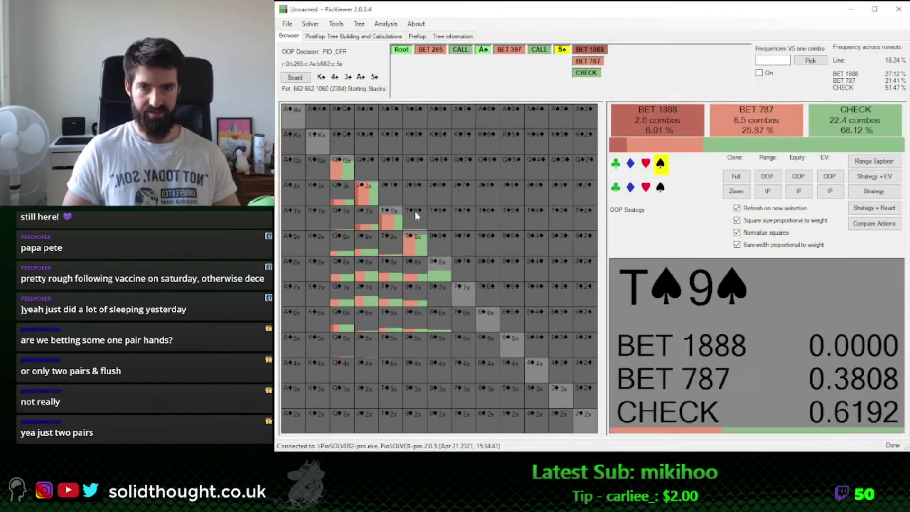
left_click(660, 164)
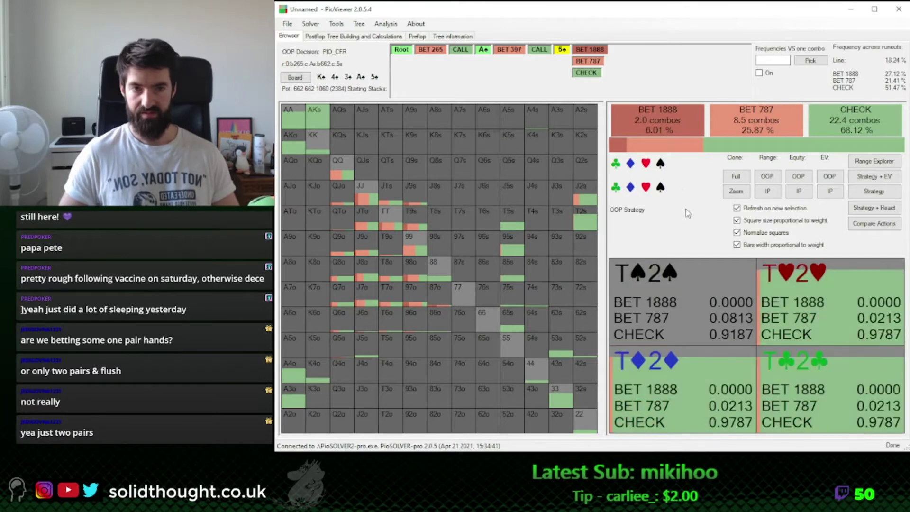
left_click(660, 167)
left_click(660, 166)
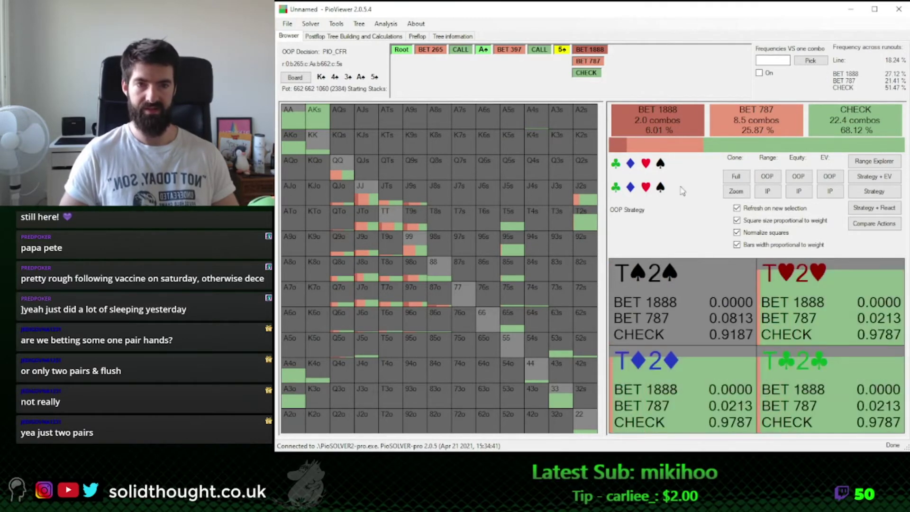
left_click(660, 164)
left_click(661, 187)
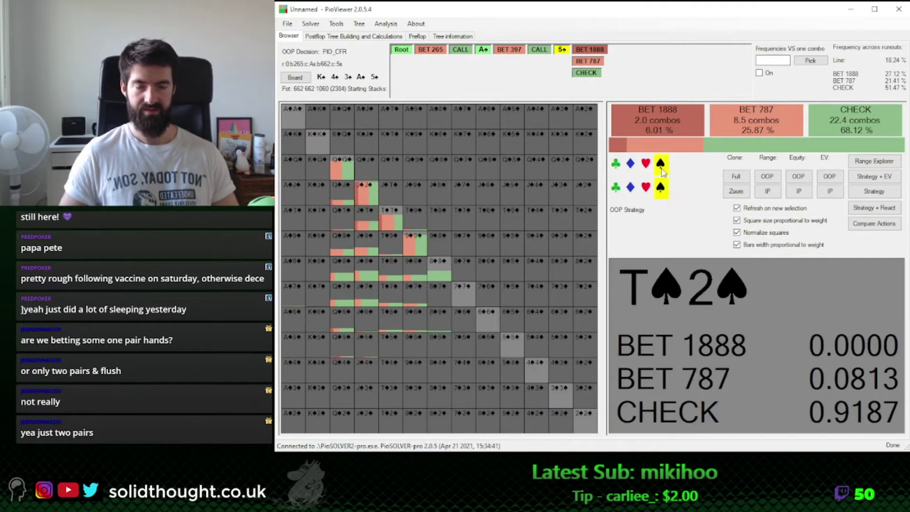
left_click(659, 164)
left_click(660, 188)
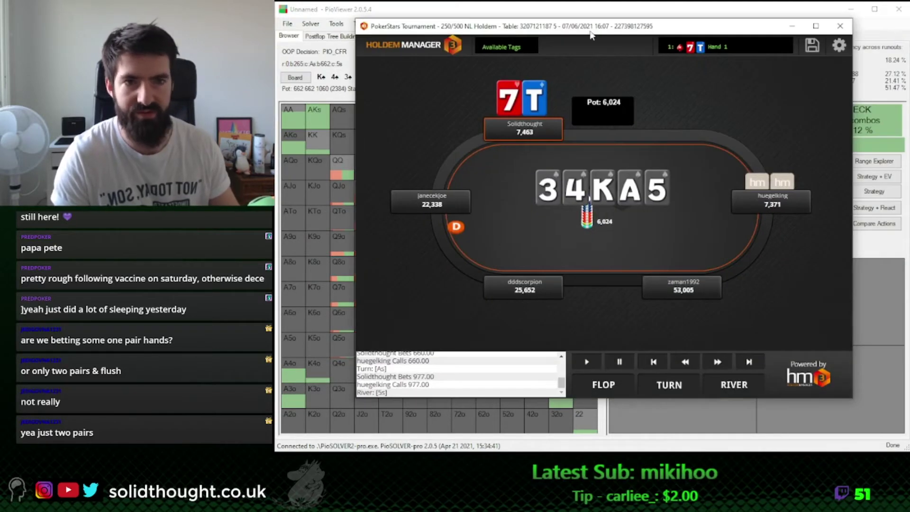
Move the Holdem Manager replayer clear of the solver and switch back to PioViewer
left_click_drag(592, 34, 909, 43)
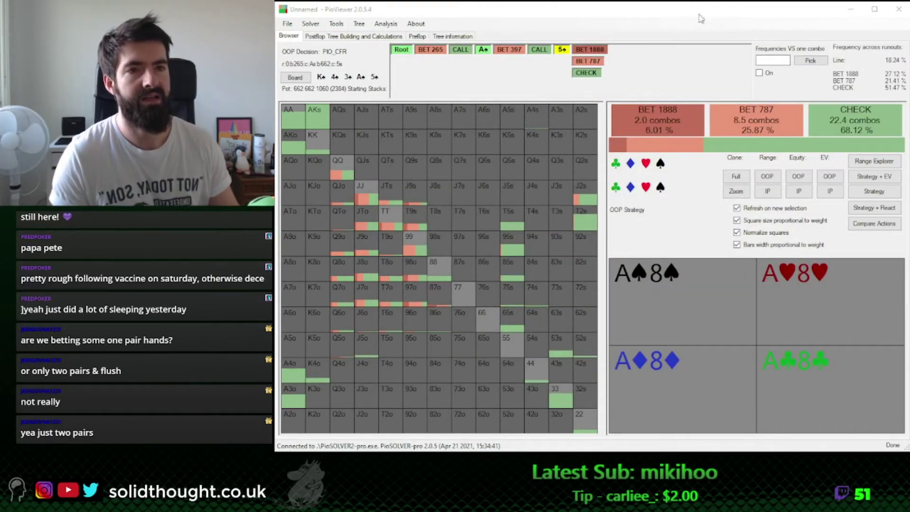
left_click_drag(692, 15, 690, 15)
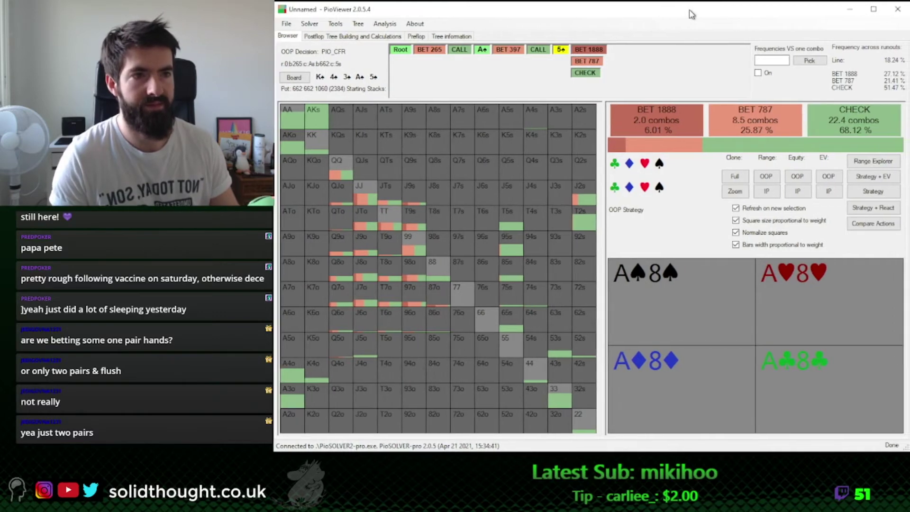
left_click_drag(588, 10, 590, 11)
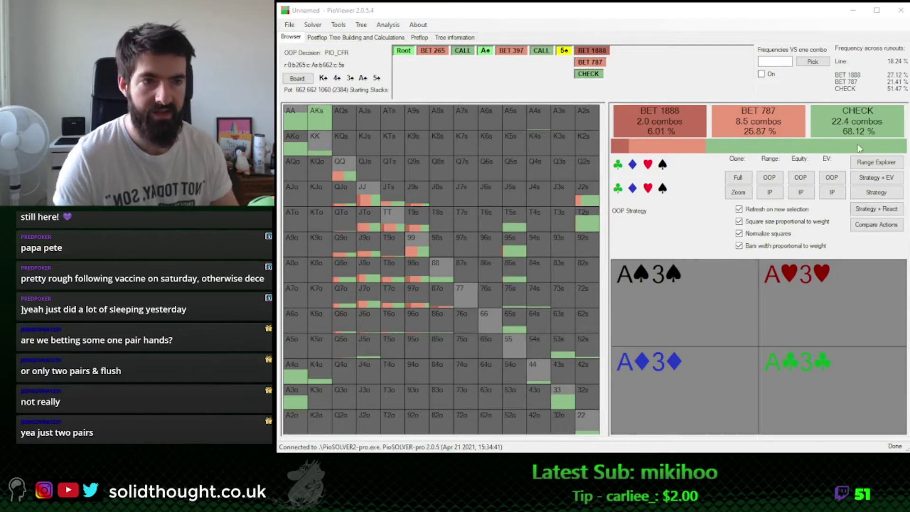
Reopen Range Explorer fully in view and check OOP river equity for the BET 1888 range and the whole range
left_click(875, 163)
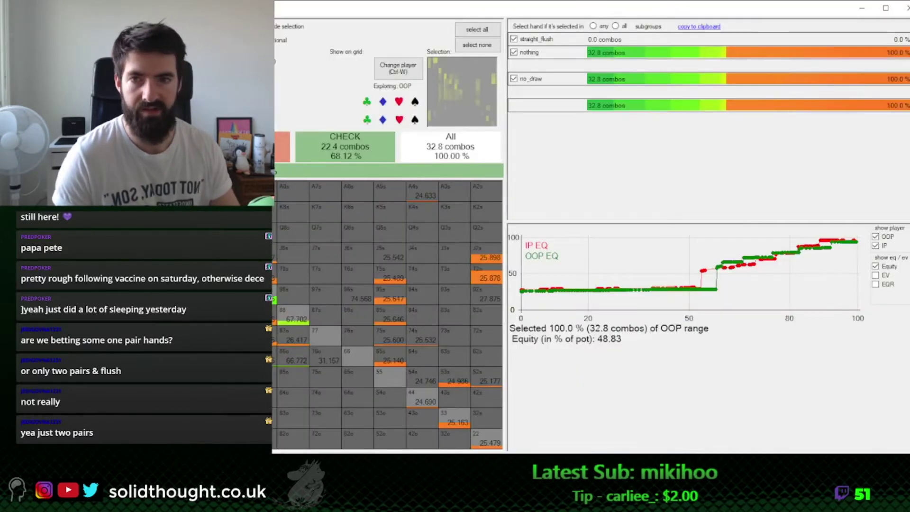
left_click_drag(81, 96, 277, 96)
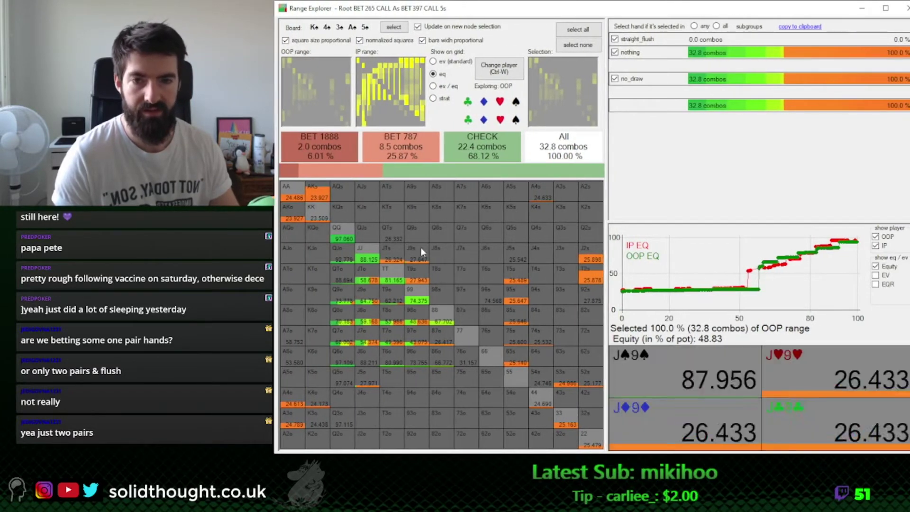
left_click(315, 145)
left_click(537, 149)
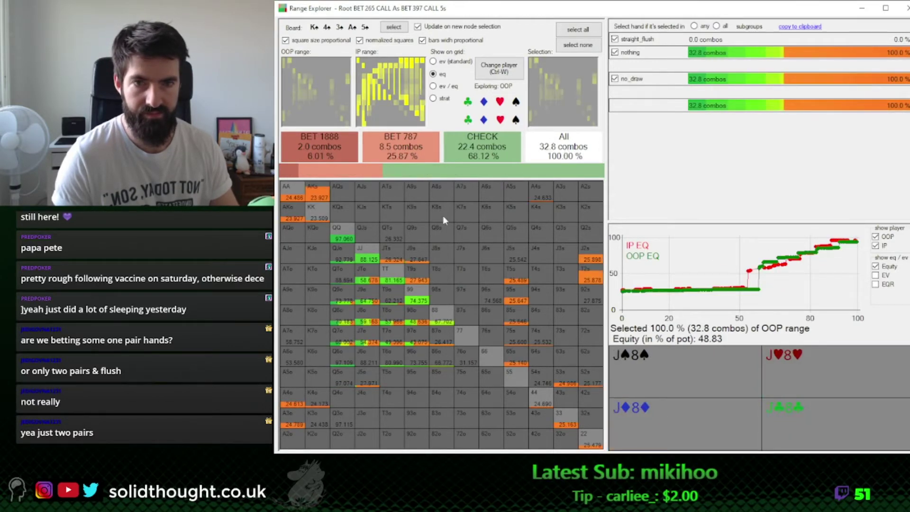
Compare OOP river equity between the BET 787 and BET 1888 ranges, ending with Range Explorer closed
left_click(400, 140)
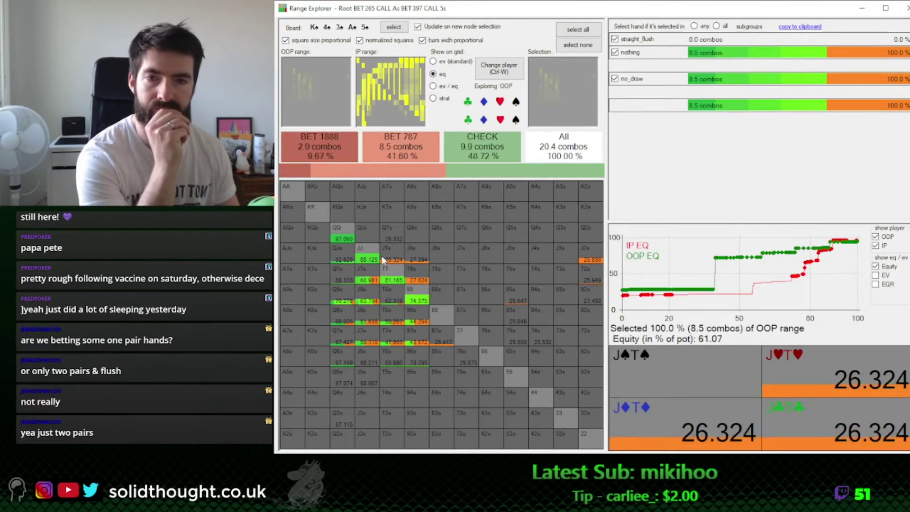
left_click(337, 150)
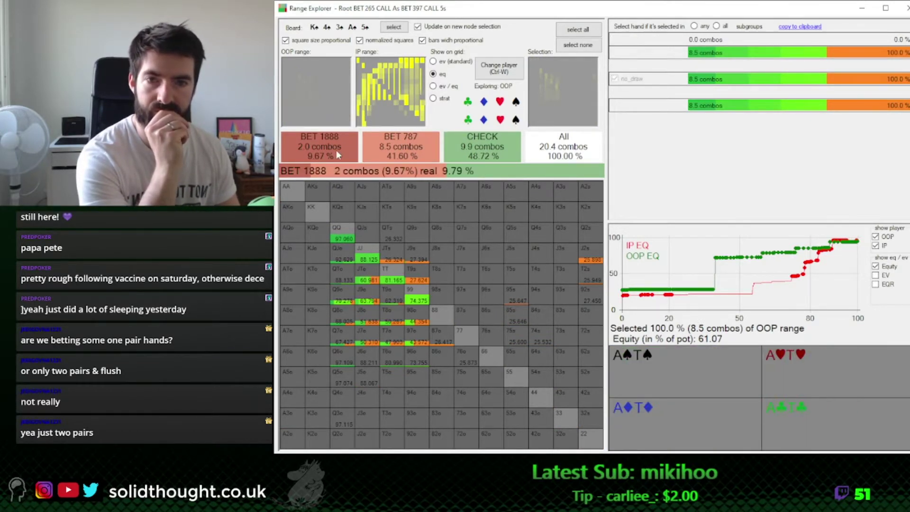
left_click(399, 149)
left_click(296, 143)
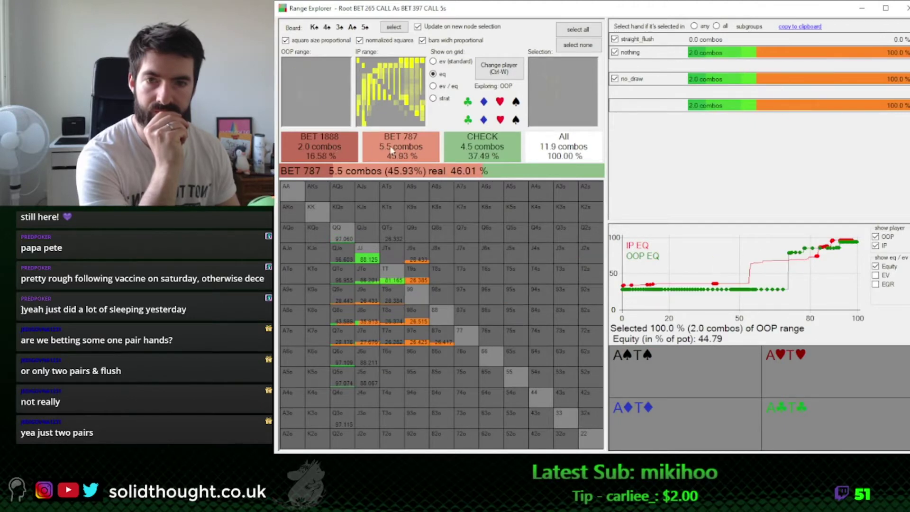
left_click(400, 146)
left_click(902, 8)
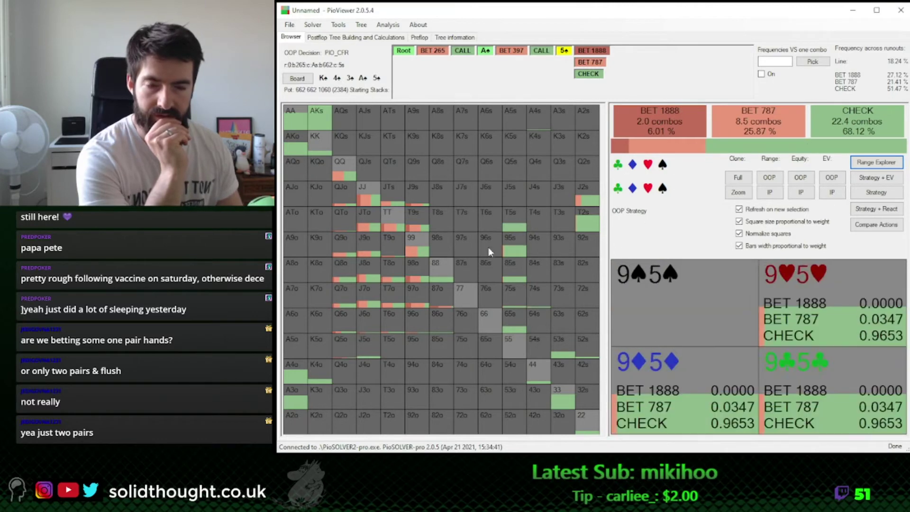
Review the OOP equity grid on the 5♠ river and return to the strategy view
left_click(799, 178)
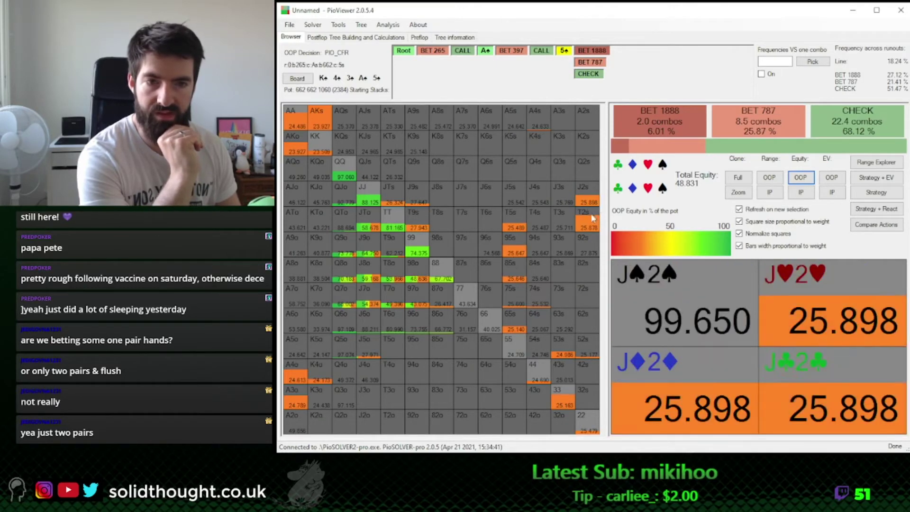
left_click(876, 192)
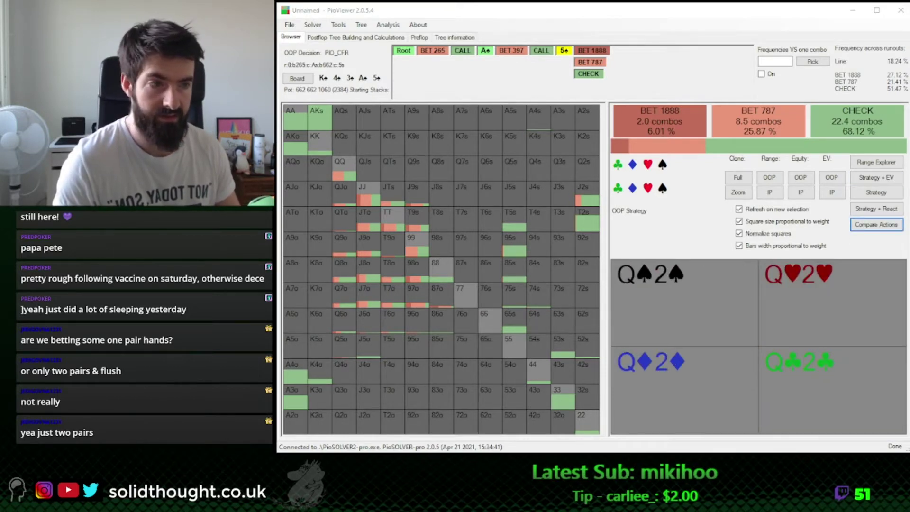
Compare the OOP river EV of BET 1888 versus CHECK, BET 1888 versus BET 787, and BET 787 versus CHECK
key("Return")
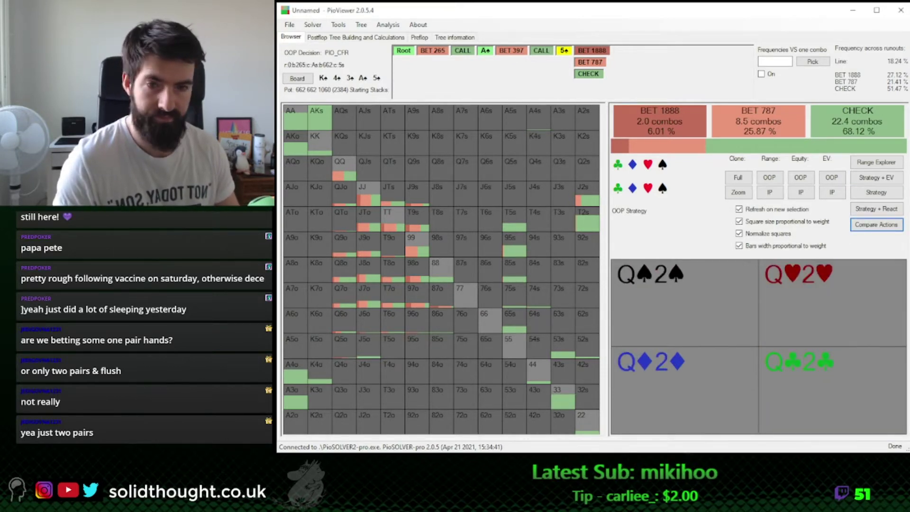
left_click(870, 220)
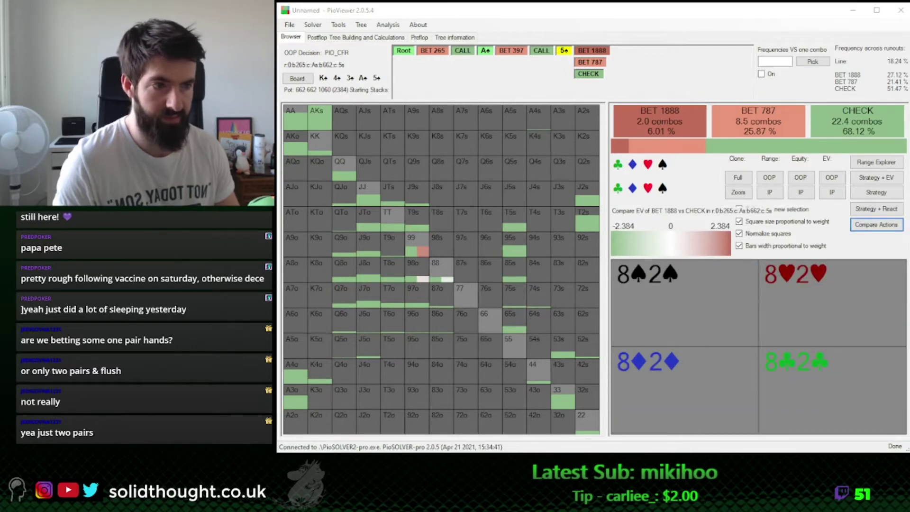
left_click(748, 285)
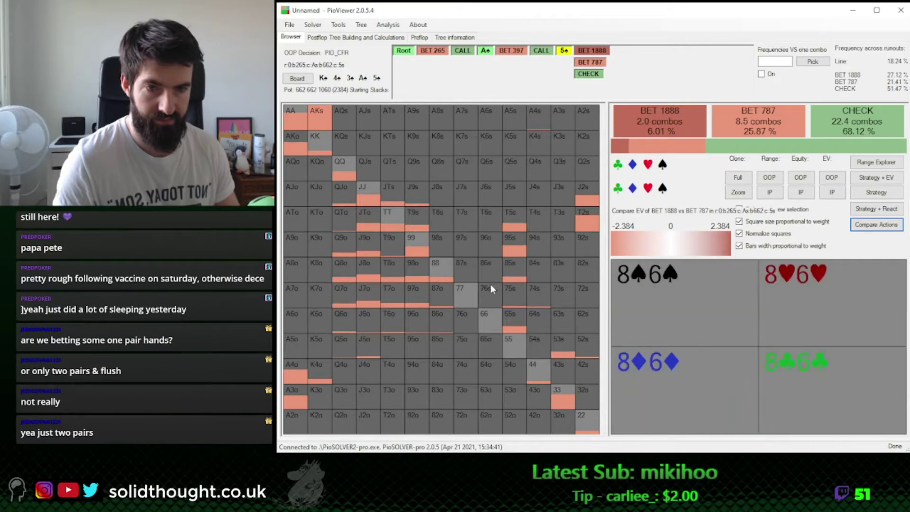
left_click(875, 224)
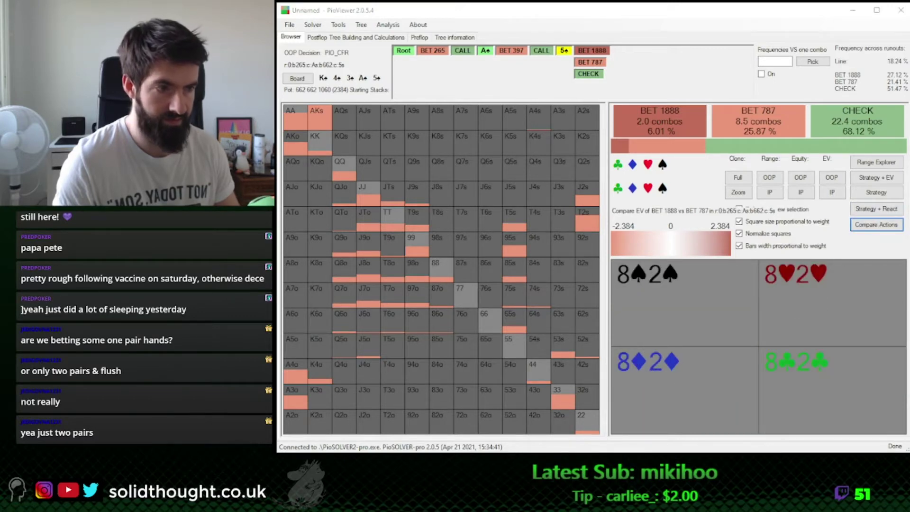
key("Return")
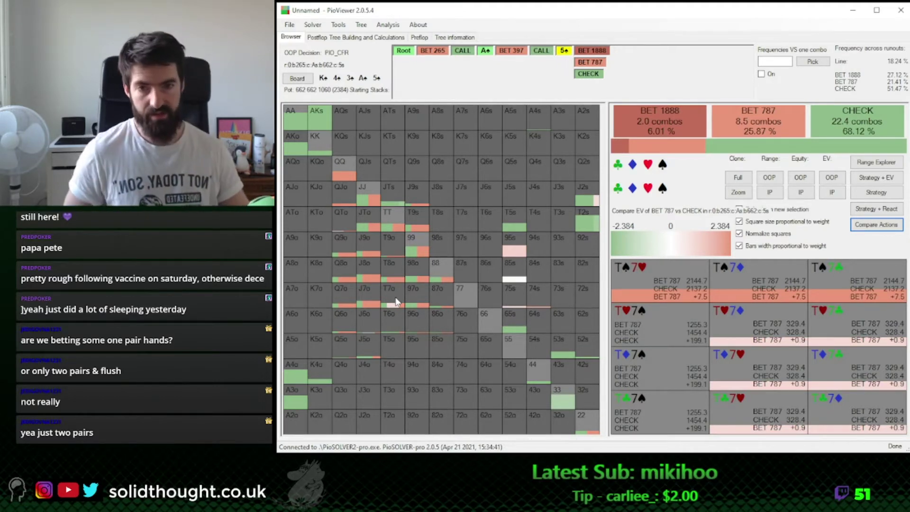
Display the OOP river strategy with EV in chips and bring the Holdem Manager replayer back over the solver
left_click(872, 194)
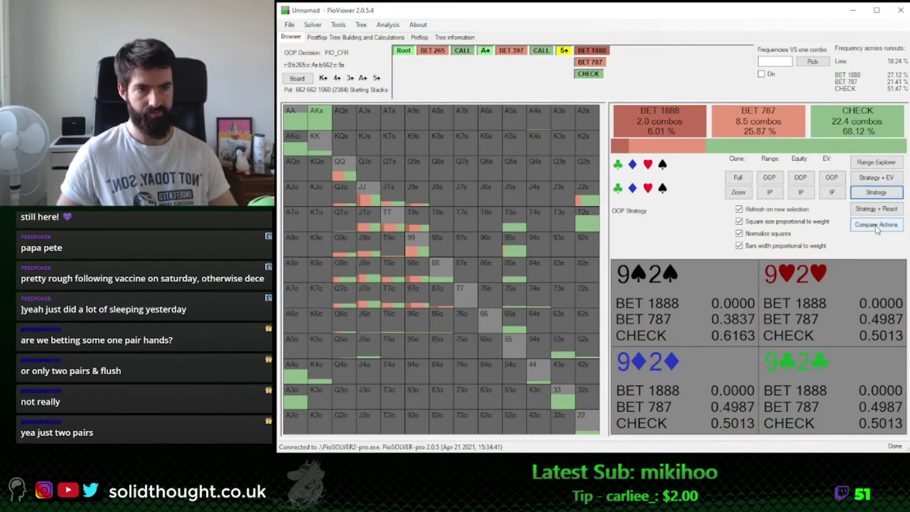
left_click(886, 177)
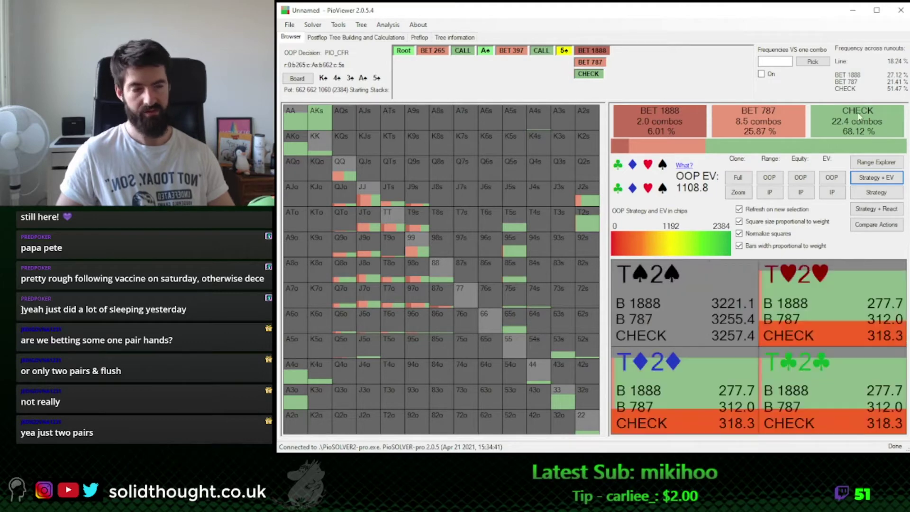
left_click_drag(909, 24, 574, 24)
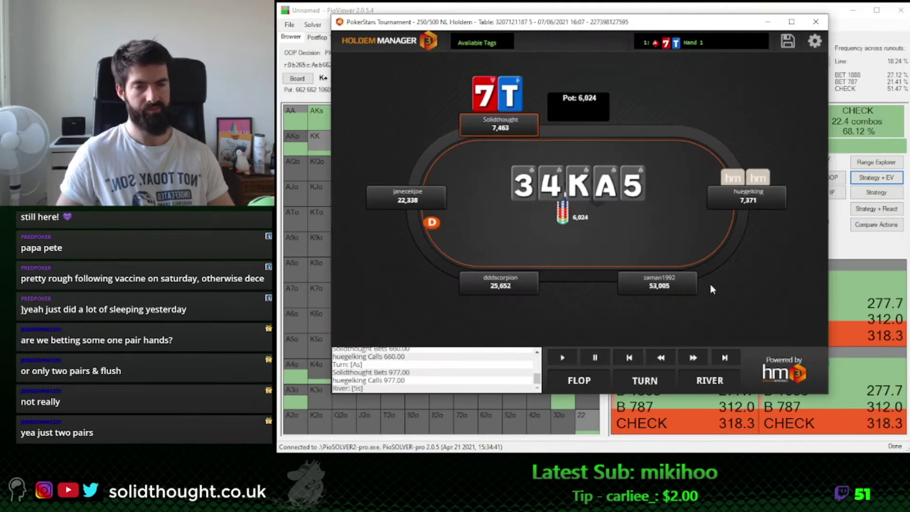
Advance the replayed hand through the 7,463 river bet and move the replayer off the solver
left_click(694, 358)
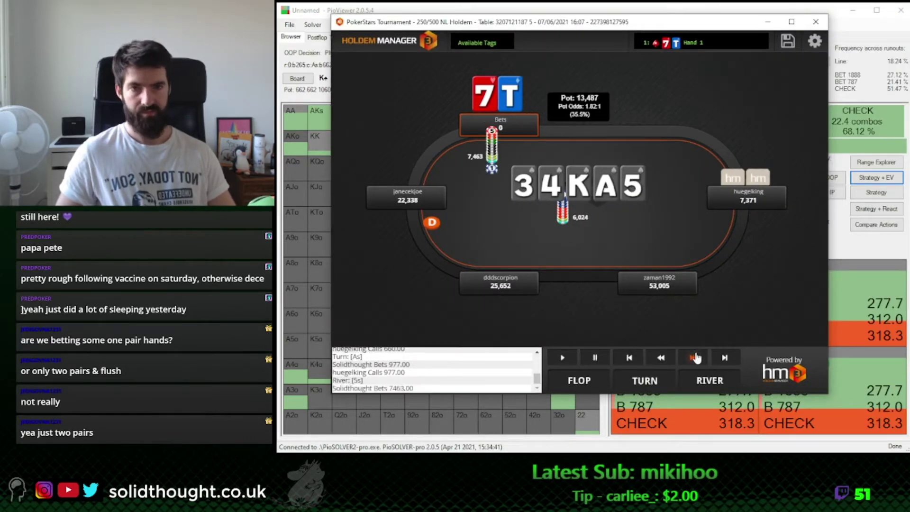
left_click(696, 358)
left_click_drag(610, 26, 909, 27)
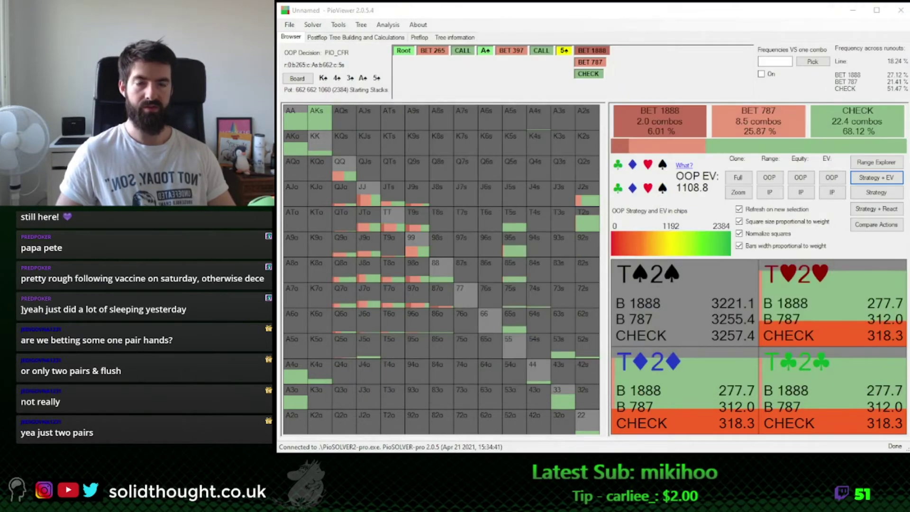
Open the IP strategy facing the river BET 1888 and examine it with spades excluded and with spade combos only, finally clearing the filter
left_click(876, 192)
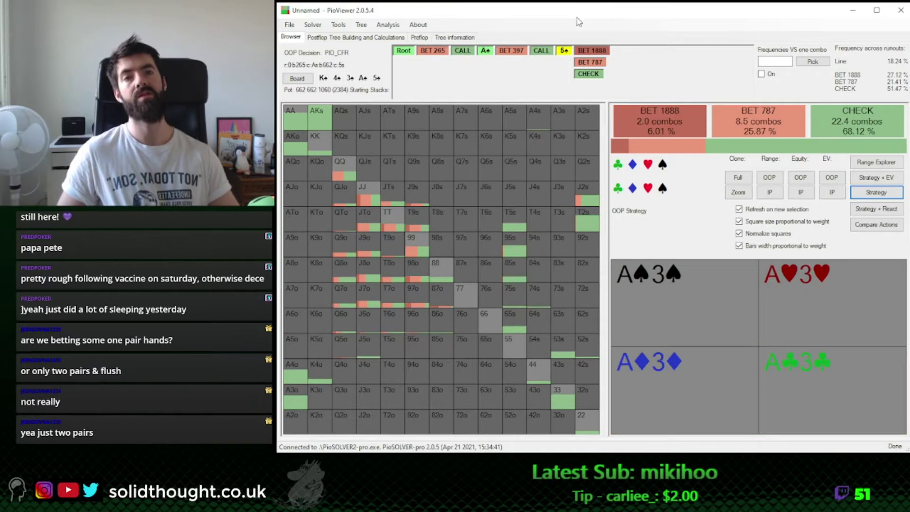
left_click(597, 53)
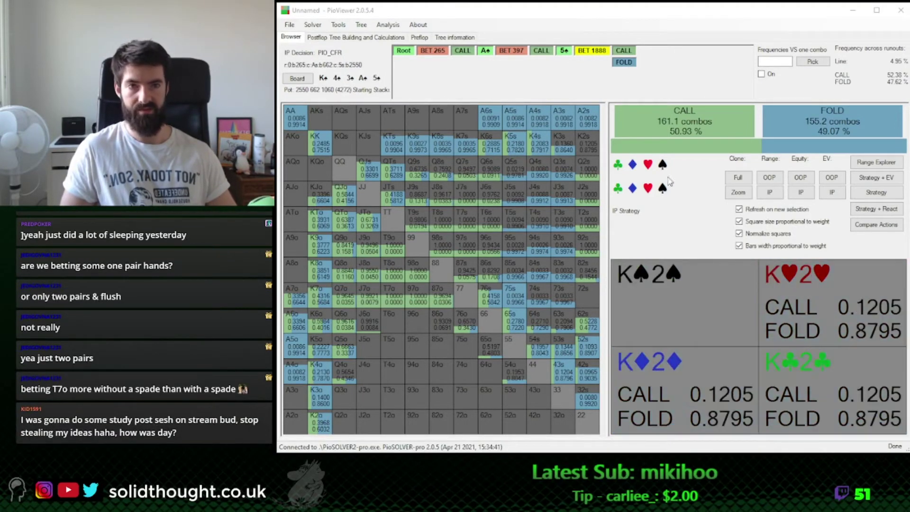
left_click(663, 166)
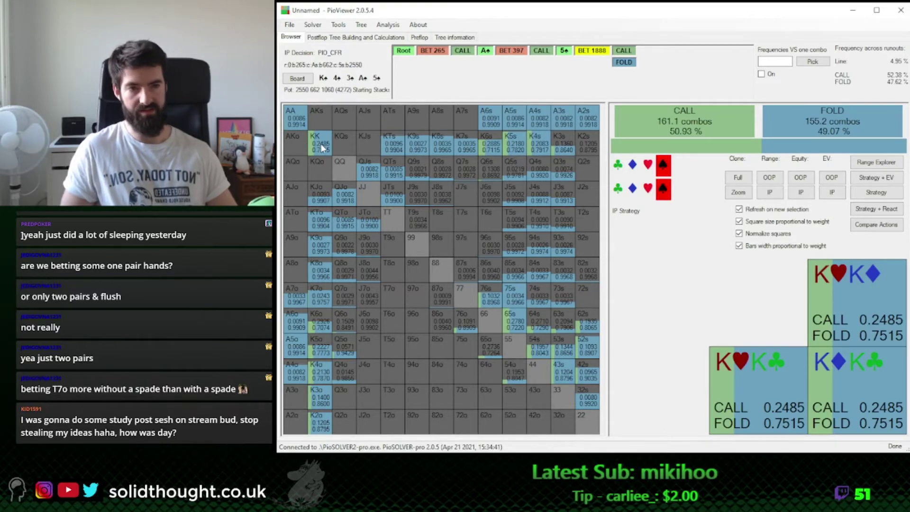
left_click(662, 165)
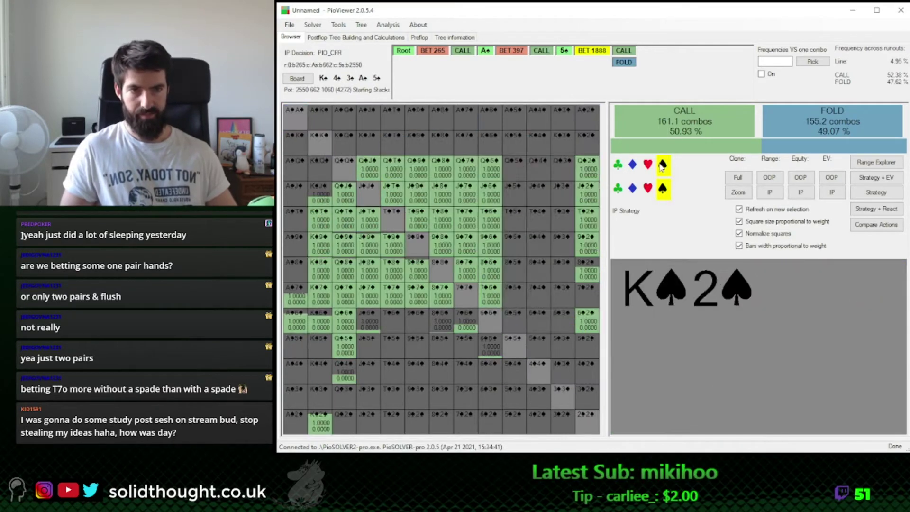
left_click(662, 165)
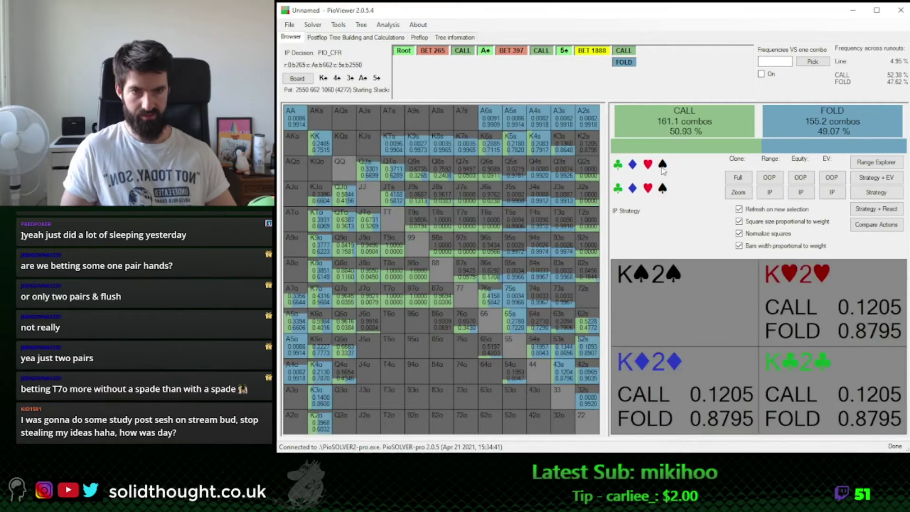
left_click(663, 166)
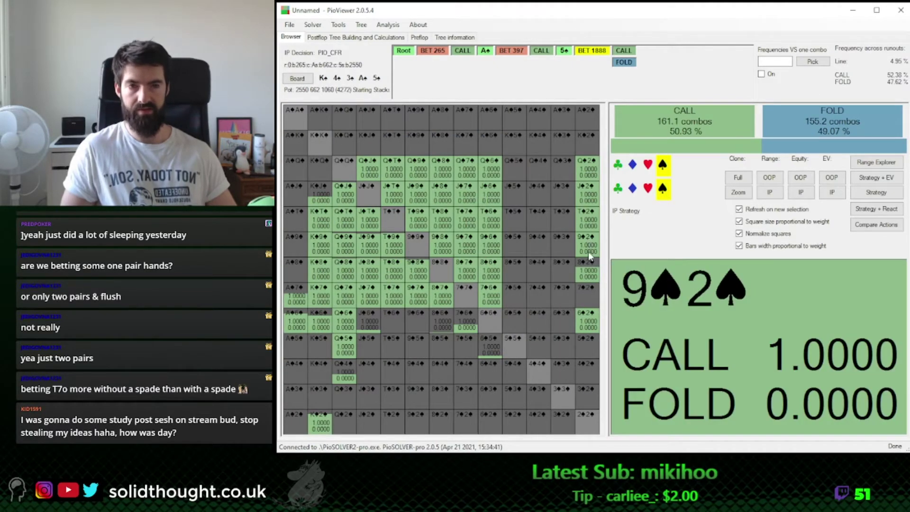
left_click(662, 190)
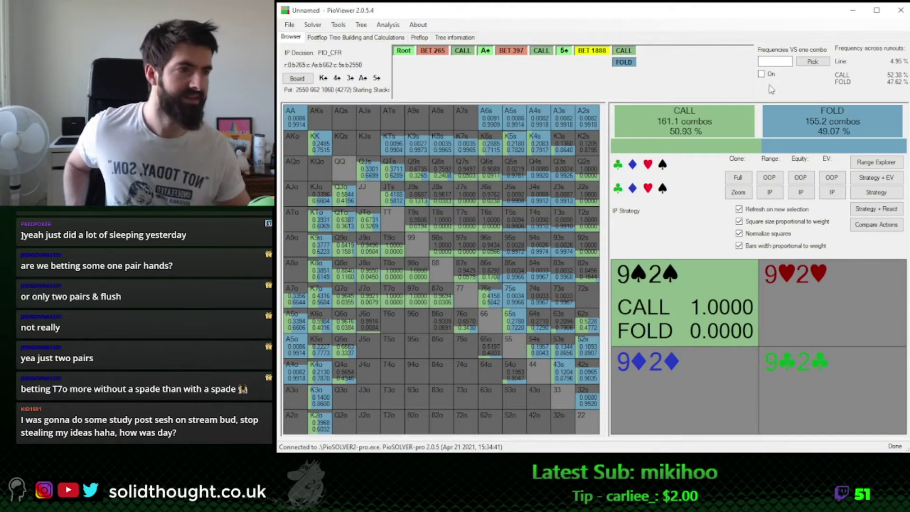
Bring the Holdem Manager replayer back over the solver and rewind the hand to the posted blinds
left_click_drag(455, 2, 381, 17)
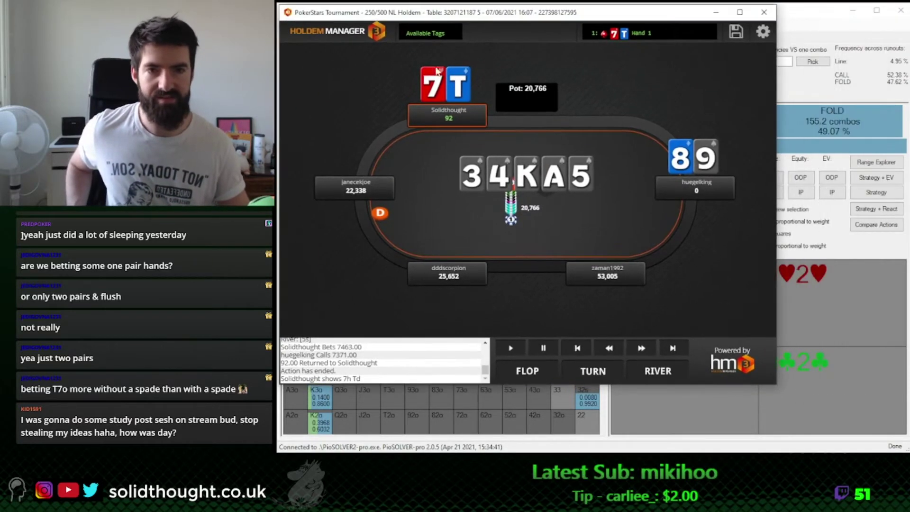
left_click(527, 371)
left_click(608, 349)
left_click(607, 349)
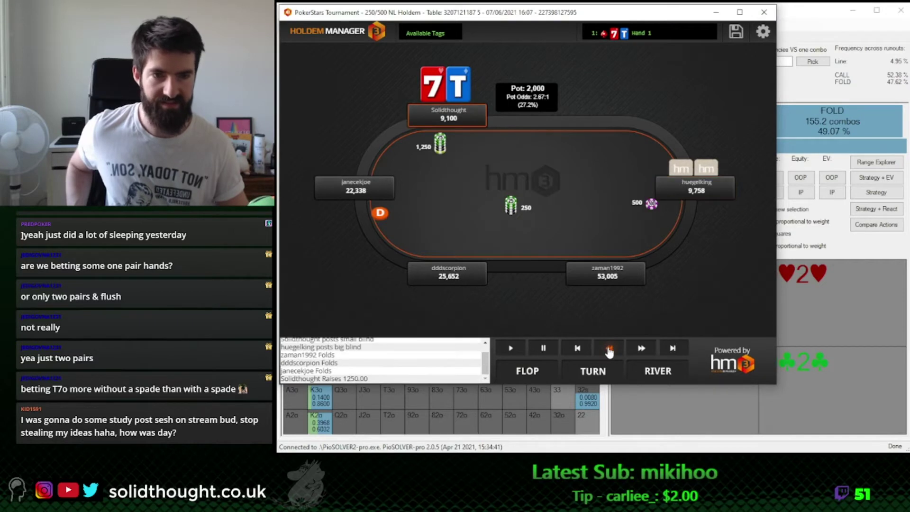
left_click(608, 348)
left_click(607, 349)
left_click(607, 349)
left_click(608, 348)
Replay the preflop folds, small blind raise and big blind call up to the 3♠ 4♠ K♠ flop
left_click(641, 348)
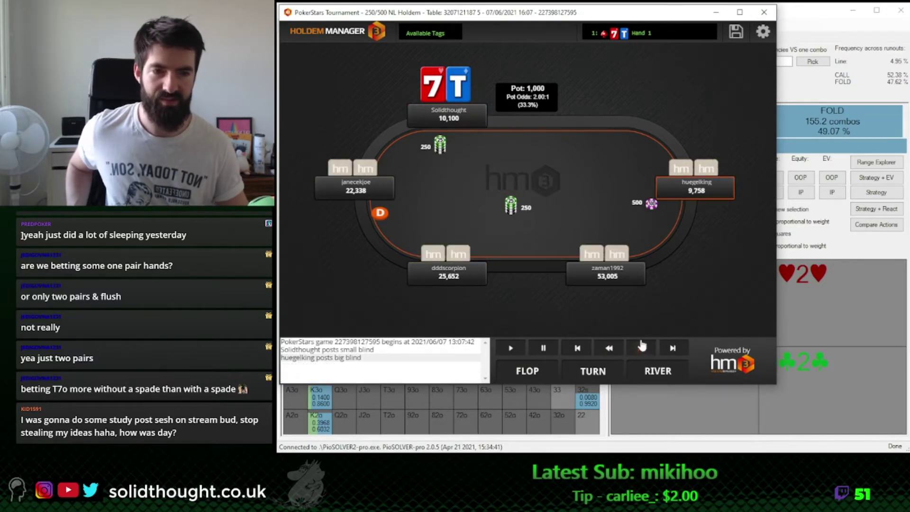
left_click(641, 347)
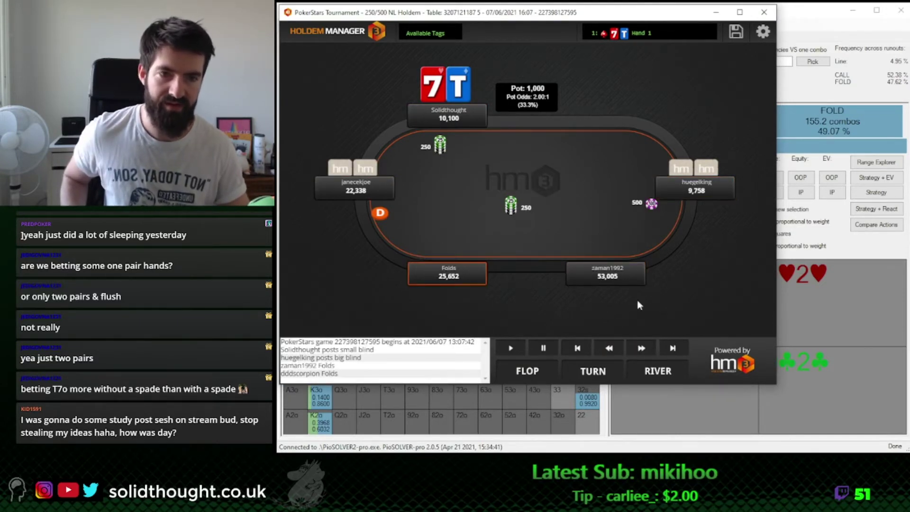
left_click(641, 348)
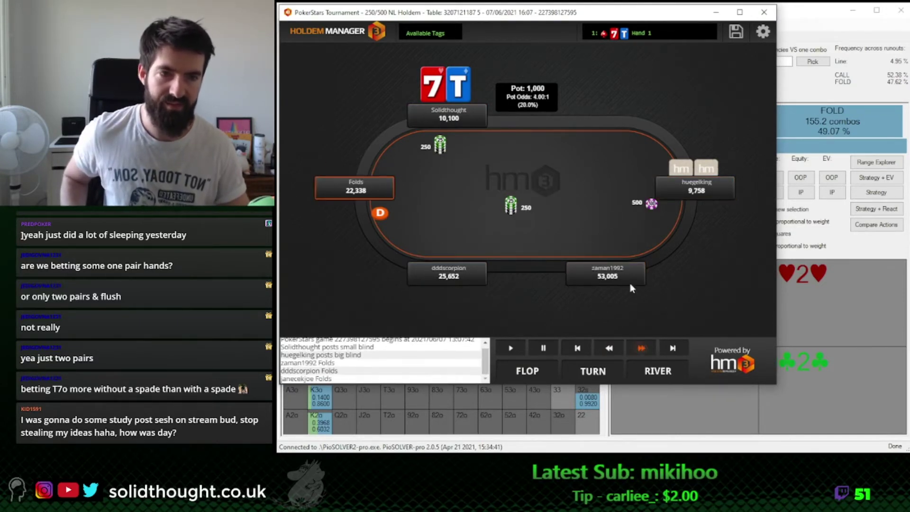
left_click(644, 353)
left_click(644, 353)
left_click(608, 347)
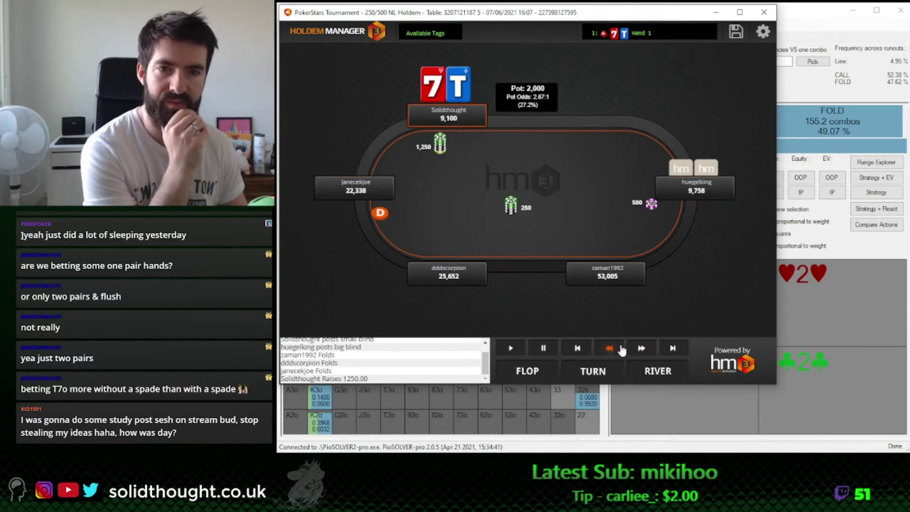
left_click(641, 347)
left_click(641, 347)
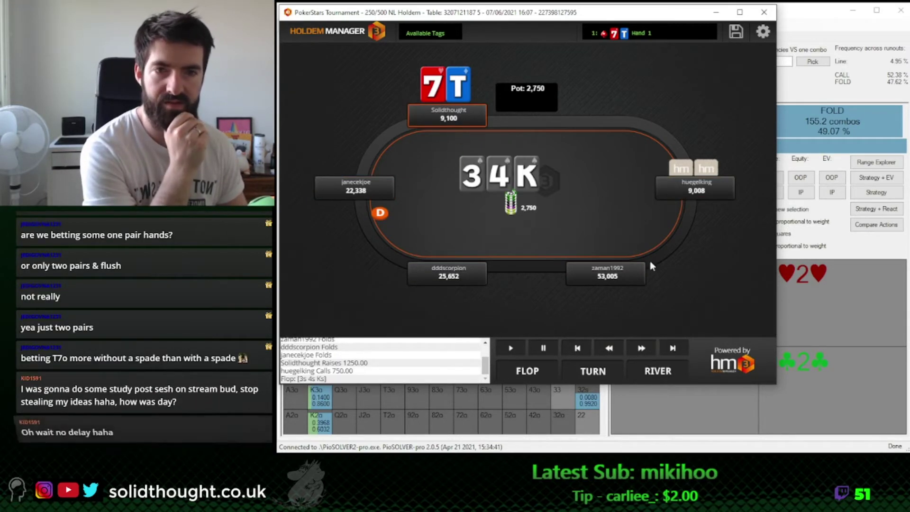
Replay the flop, turn and river betting through to the showdown, then return to the solver
left_click(647, 350)
left_click(648, 351)
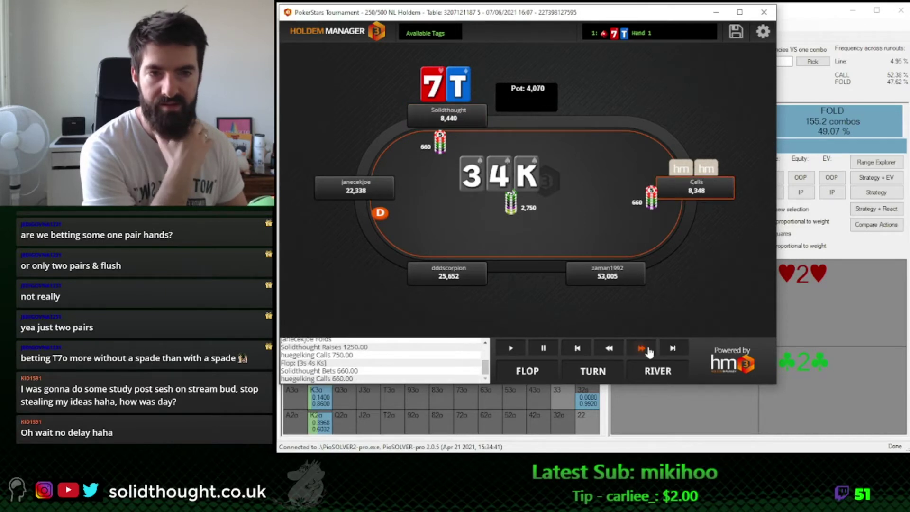
left_click(648, 351)
left_click(648, 352)
left_click(648, 351)
left_click(648, 351)
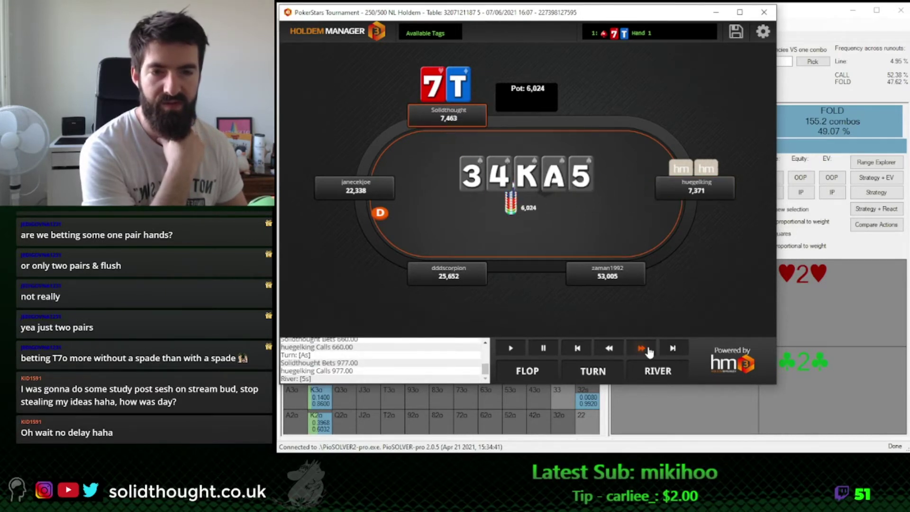
left_click(643, 349)
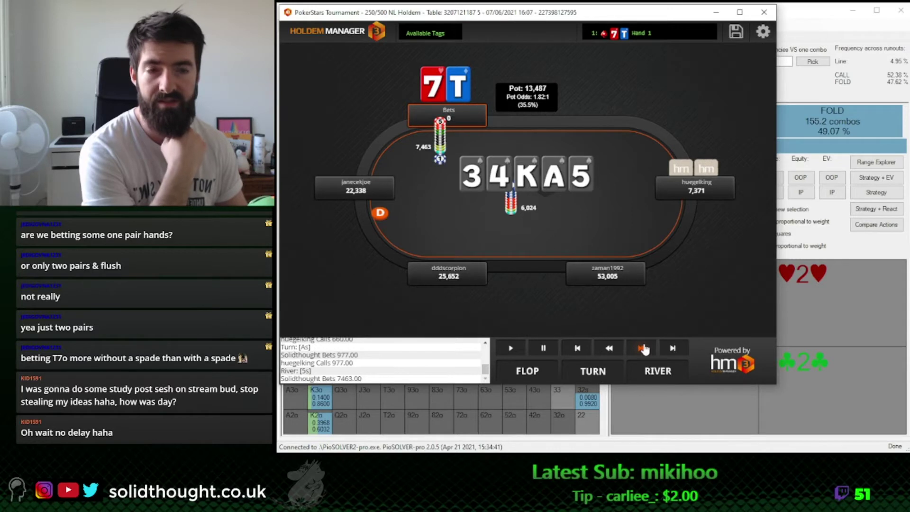
left_click(643, 349)
left_click(643, 348)
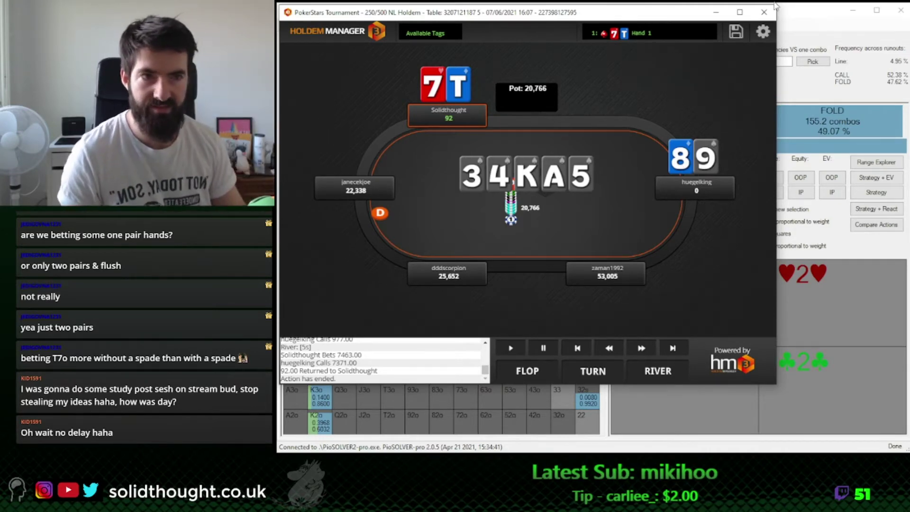
key("Escape")
Cycle the spade filter on the IP response to BET 1888 to recheck the calling combos, ending with no filter
left_click(661, 167)
left_click(662, 168)
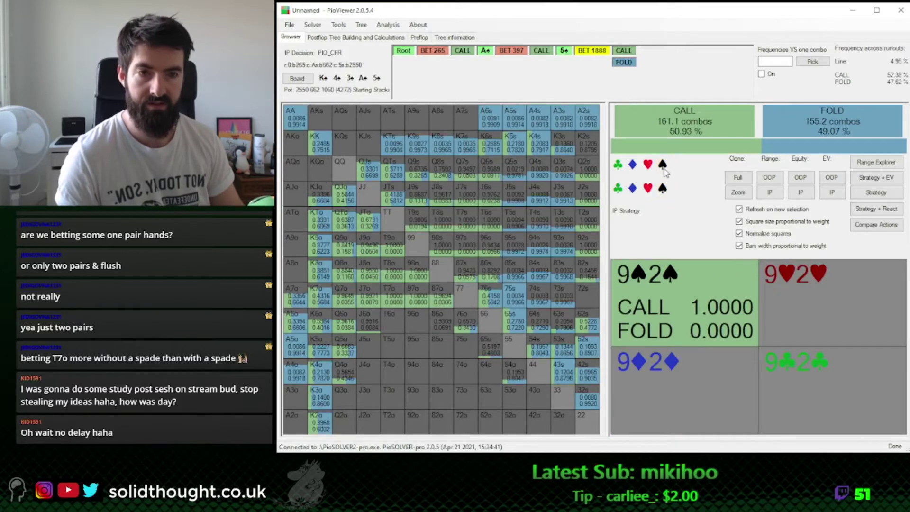
left_click(662, 166)
left_click(662, 167)
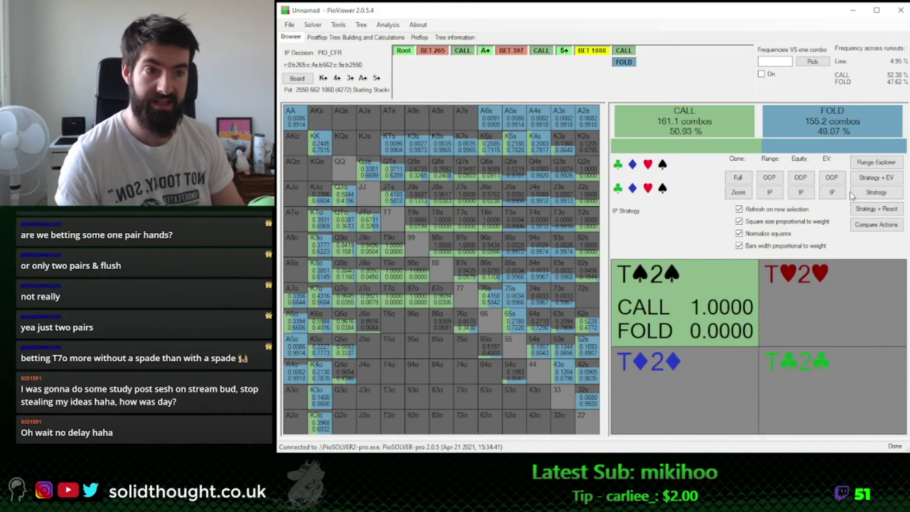
Examine the IP equity facing the river BET 1888 in Range Explorer and close it
left_click(876, 162)
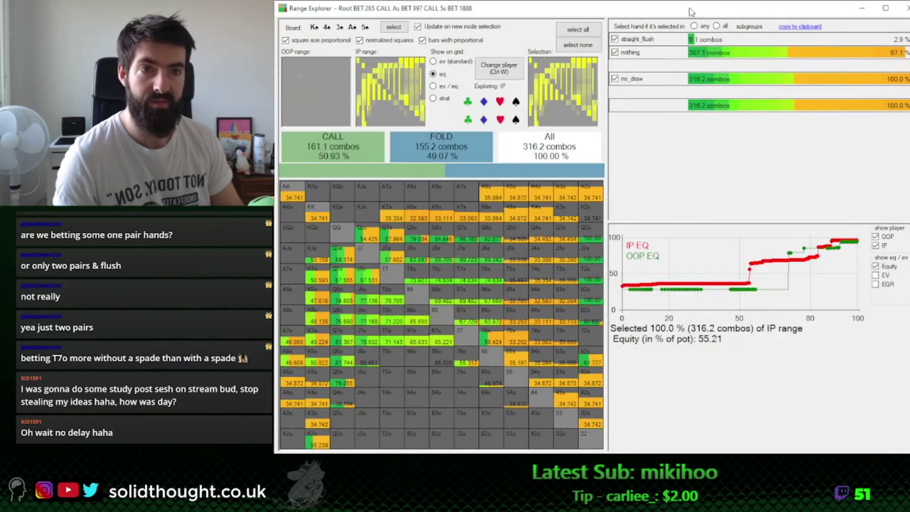
mouse_move(691, 13)
left_mouse_down()
mouse_move(682, 19)
mouse_move(689, 17)
left_mouse_up()
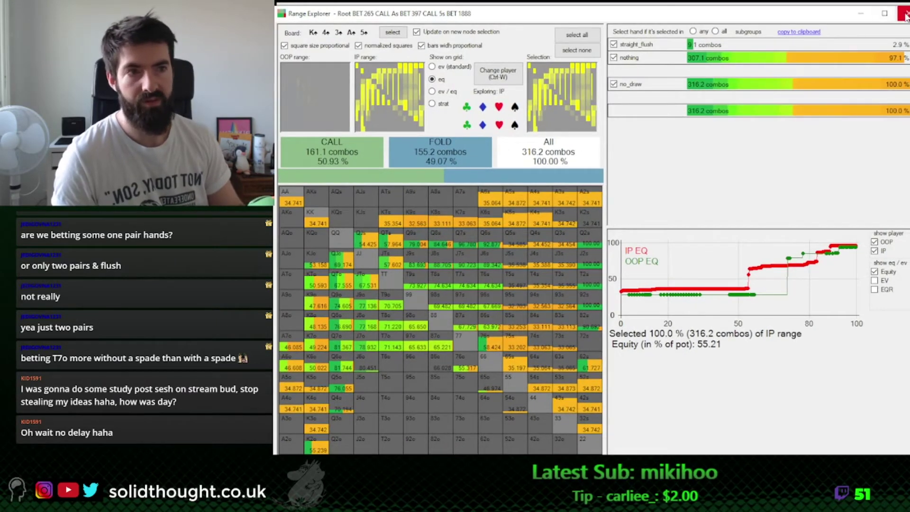
left_click(905, 14)
Return to the OOP decision on the A♠ turn, examine the equity of the BET 397 range in Range Explorer, and close it
left_click(486, 50)
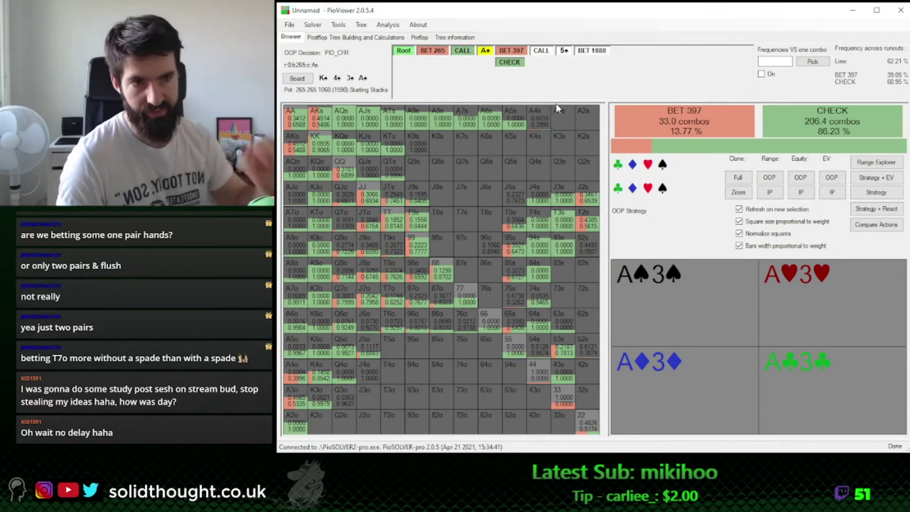
left_click(885, 163)
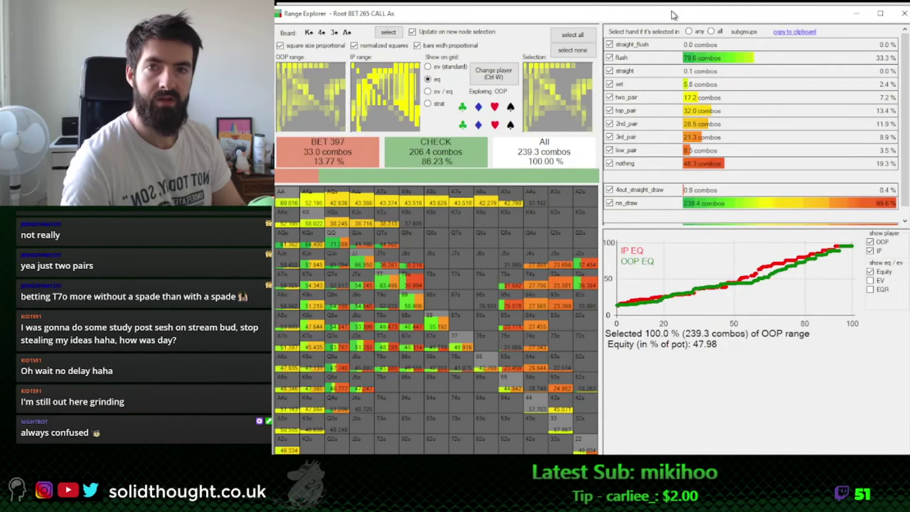
left_click_drag(673, 15, 675, 9)
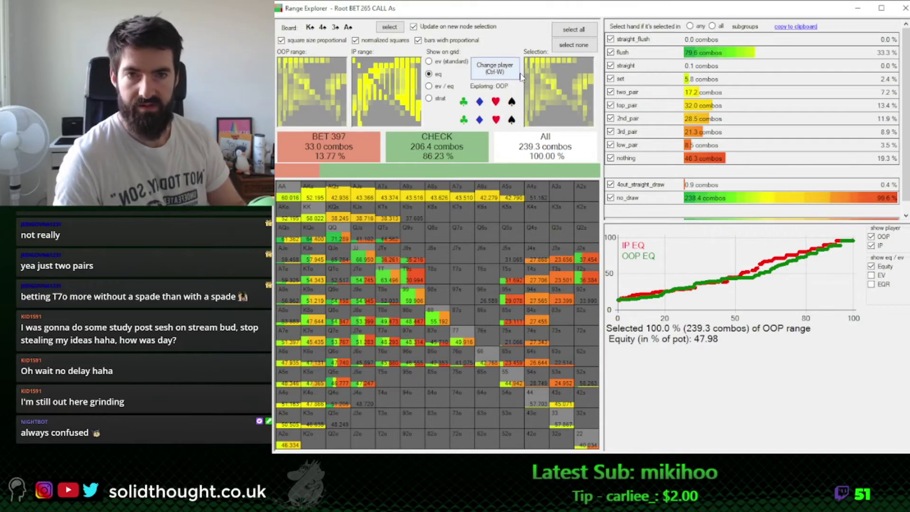
left_click(297, 170)
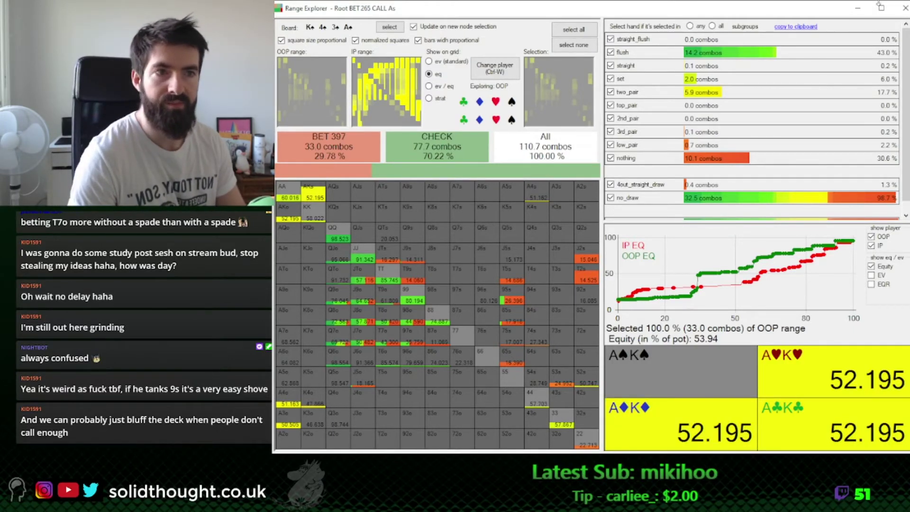
left_click(903, 8)
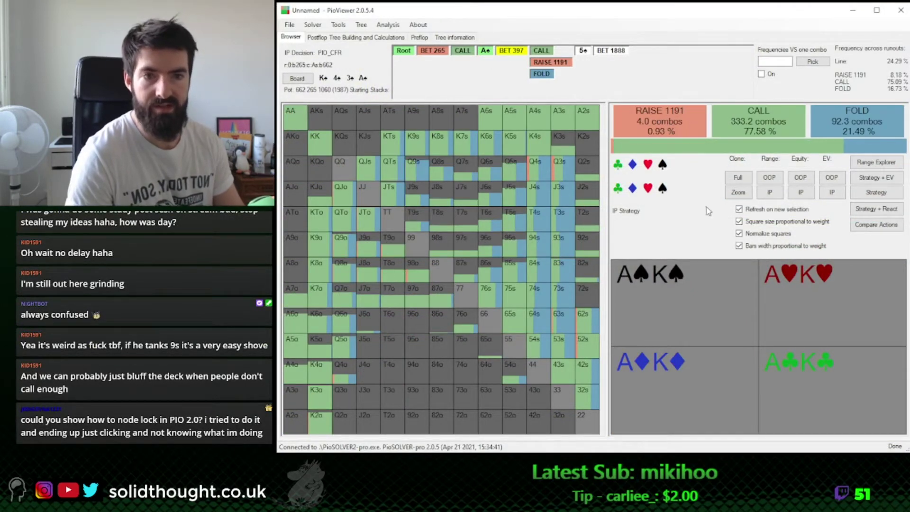
Go back through the A♠ turn decision to the IP response against the flop BET 265
left_click(647, 164)
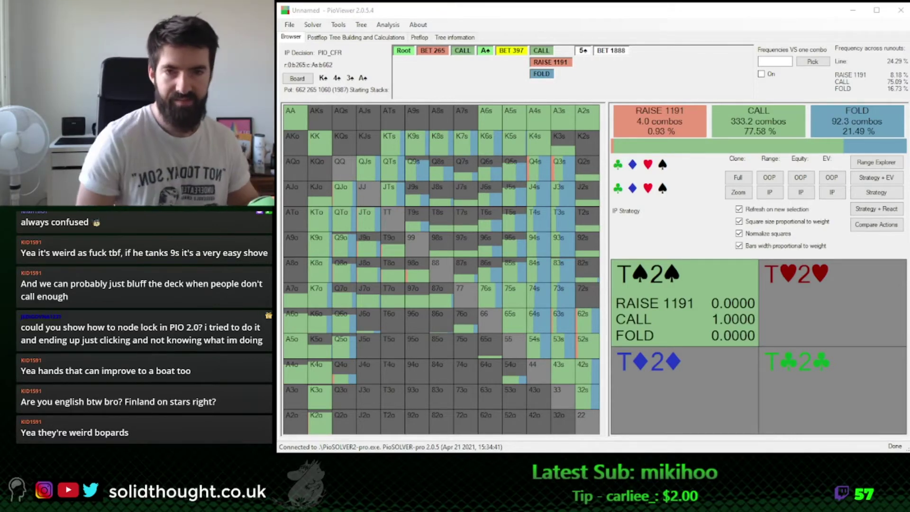
left_click(480, 52)
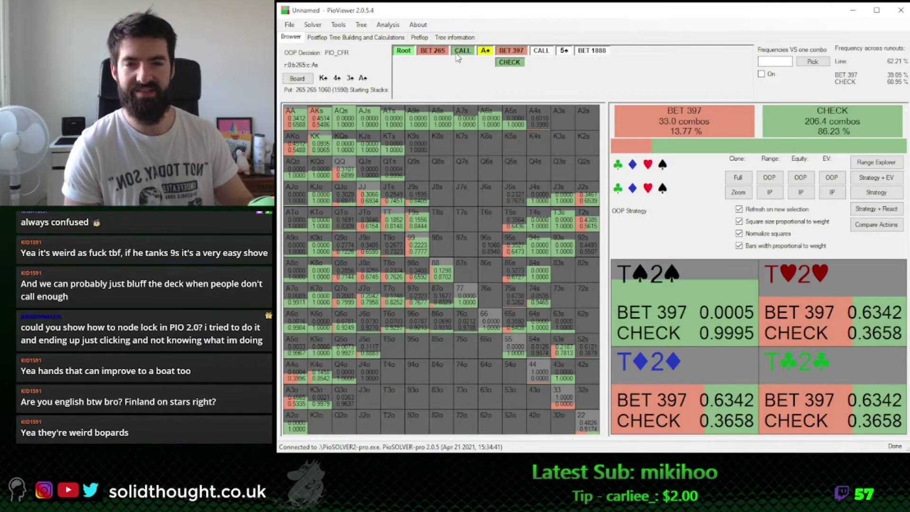
left_click(459, 52)
left_click(484, 51)
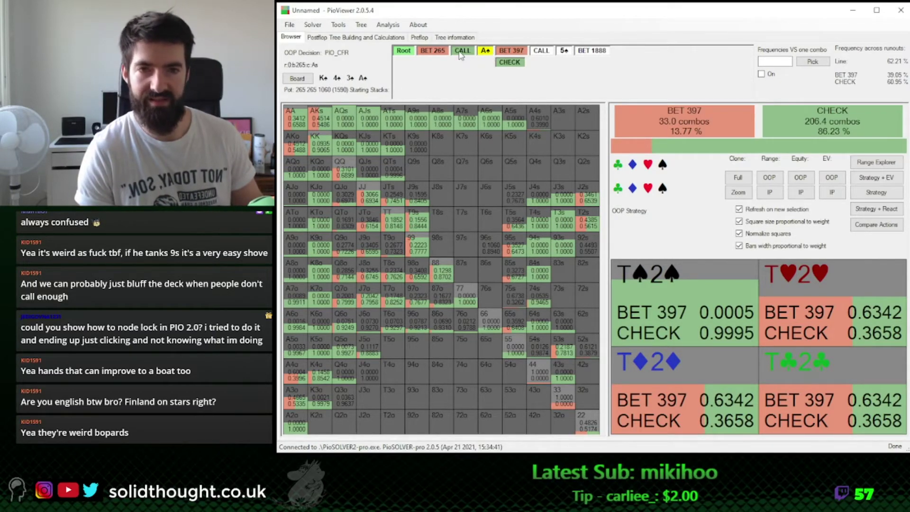
left_click(434, 51)
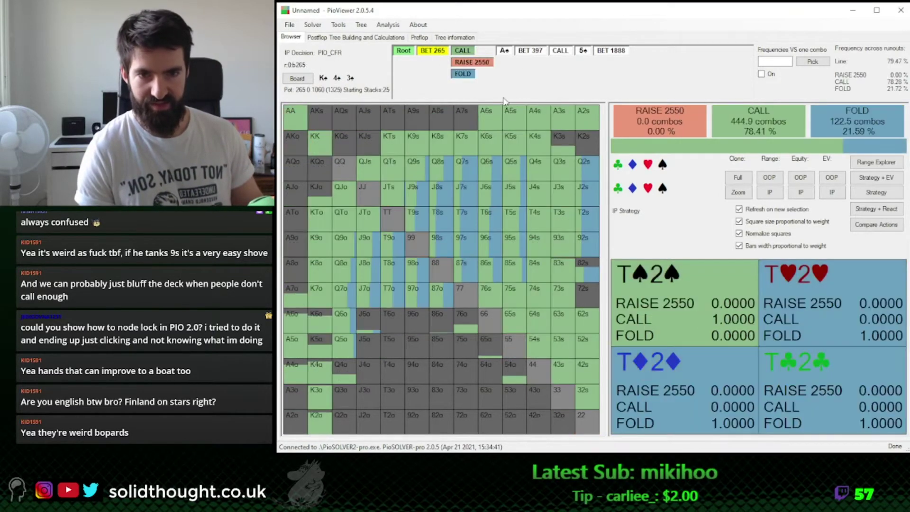
Check the postflop tree building parameters and return to the IP strategy facing the flop BET 265
left_click(334, 37)
left_click(291, 37)
left_click(362, 38)
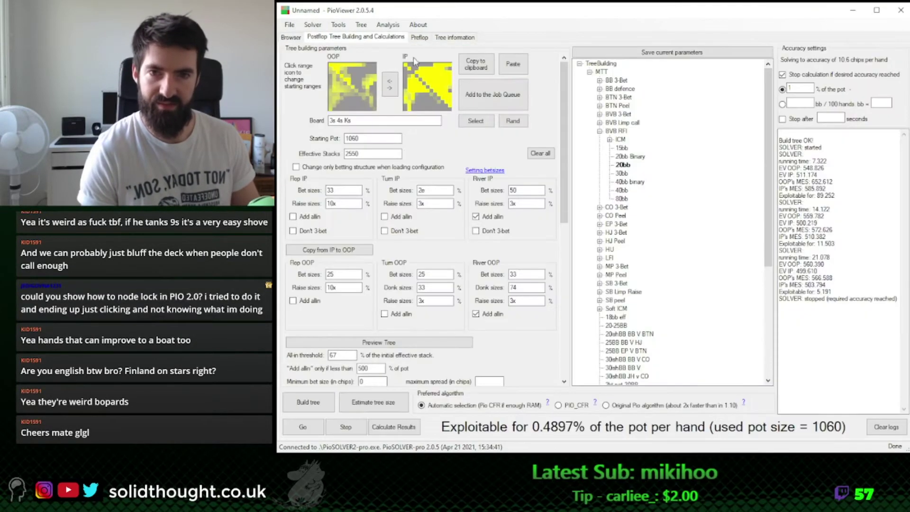
left_click(290, 37)
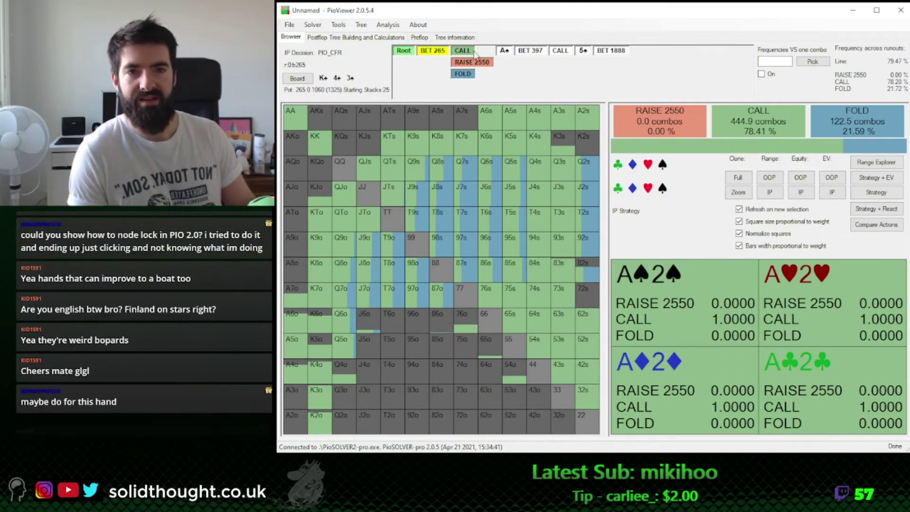
Look over the postflop calculation settings again and redisplay the IP strategy against the flop BET 265
left_click(355, 38)
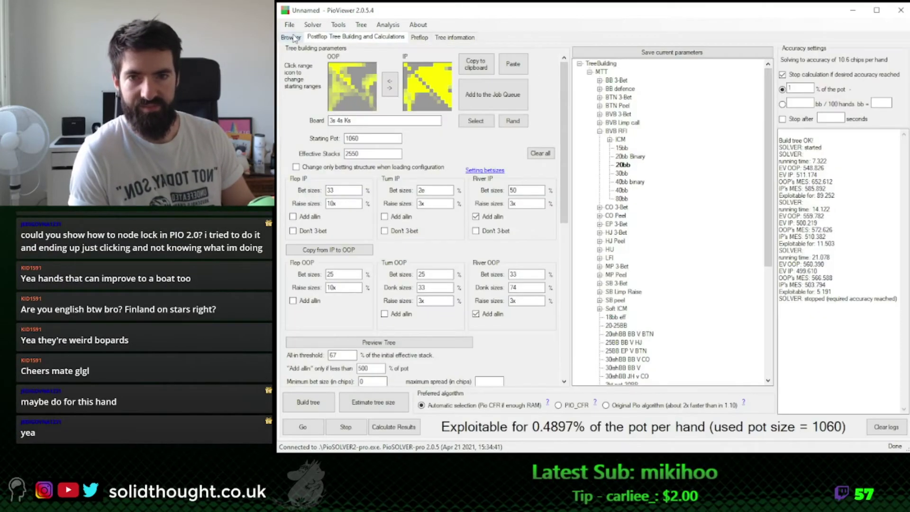
left_click(291, 37)
left_click(876, 192)
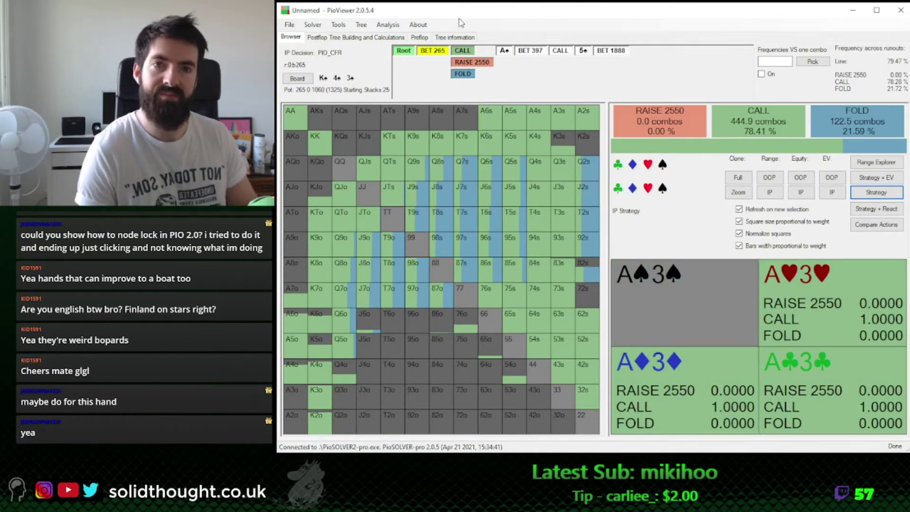
Open strategy setting and locking for IP's response to the flop BET 265, and turn off highlighting of selected, locked and unlocked hands
left_click(367, 28)
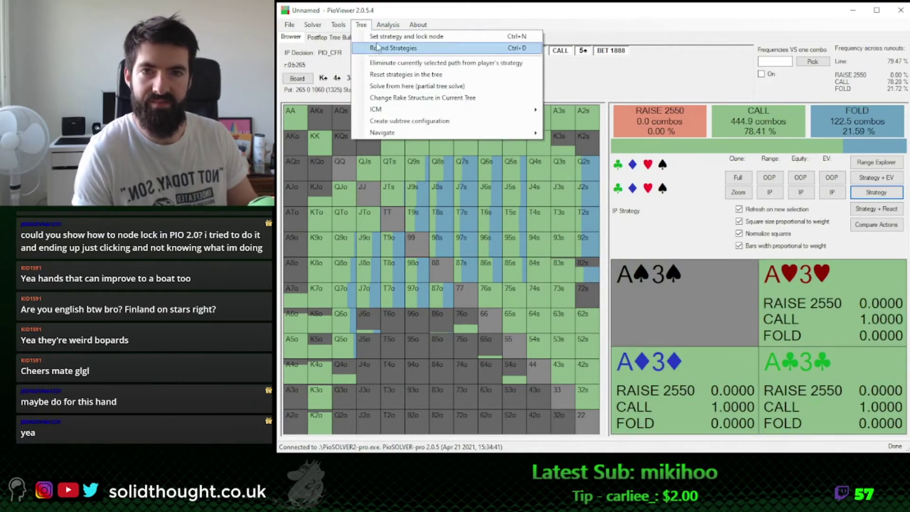
left_click(401, 37)
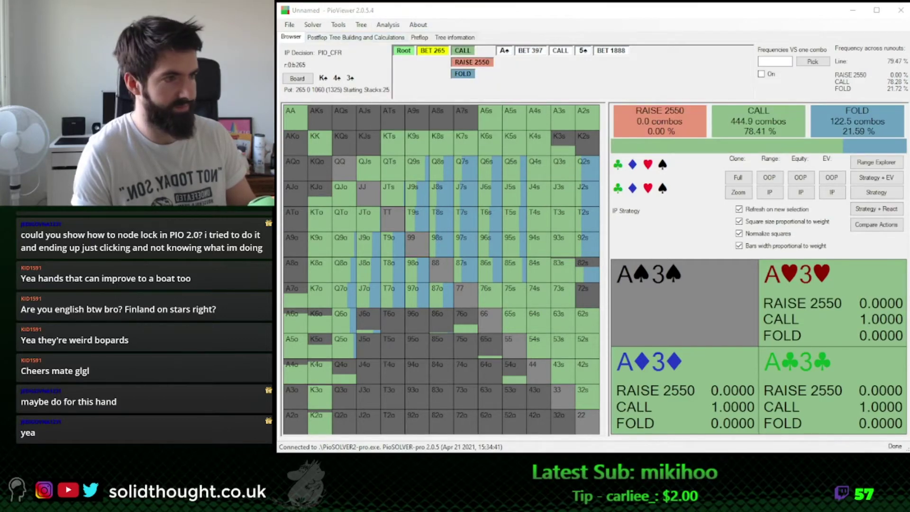
left_click_drag(815, 56, 555, 18)
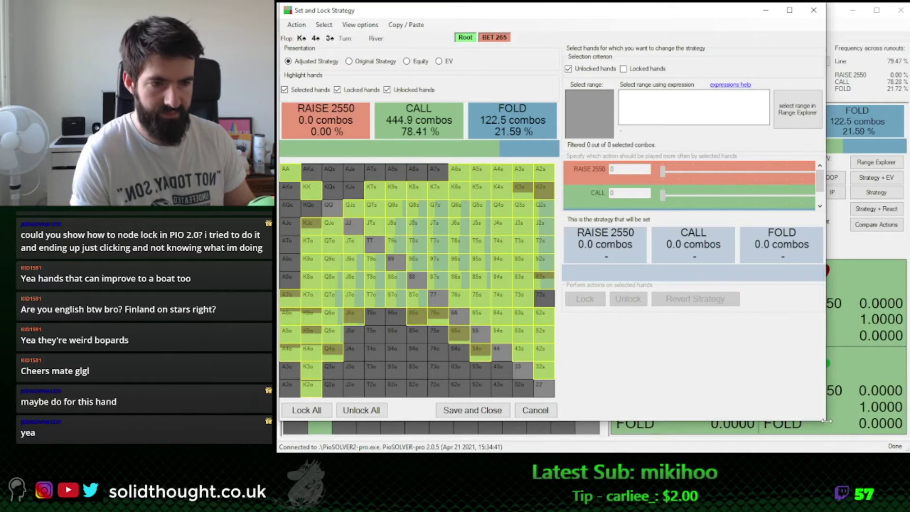
left_click_drag(825, 419, 909, 456)
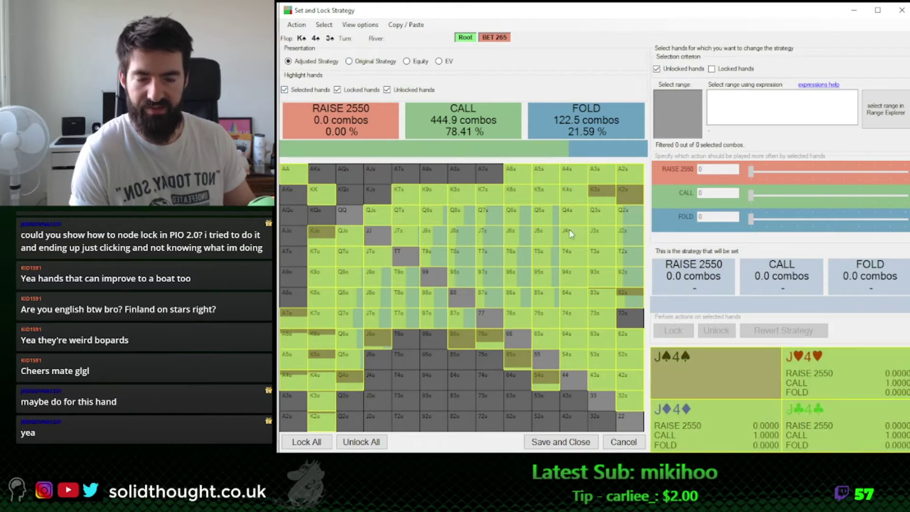
left_click(306, 92)
left_click(356, 92)
left_click(406, 91)
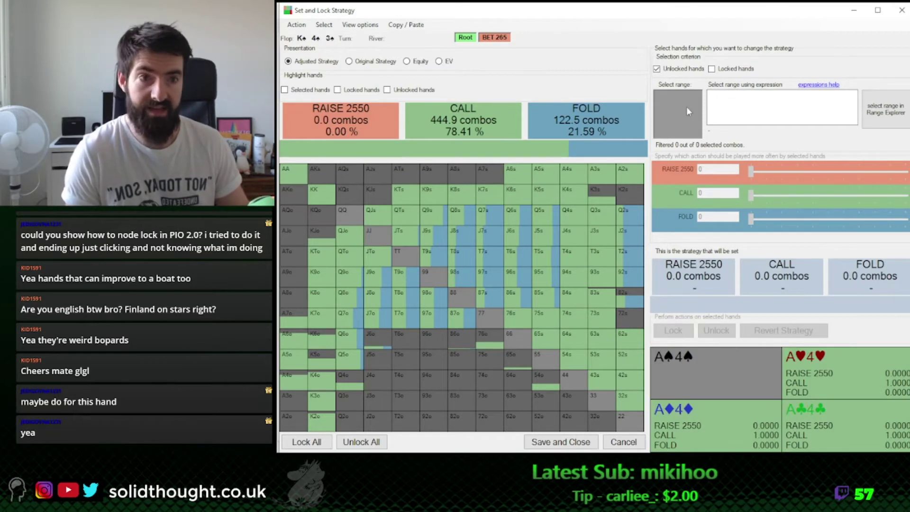
Select the hands with low equity for the strategy change using the expression "eq < 30"
left_click(743, 101)
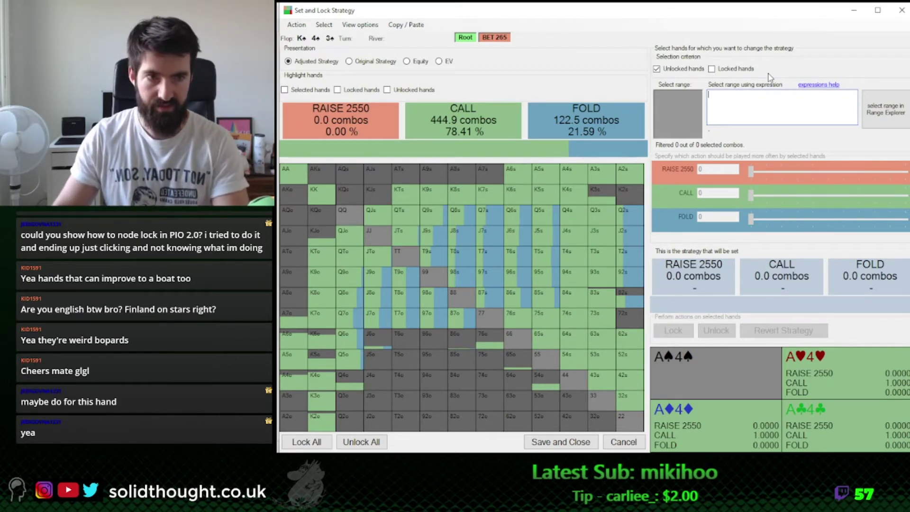
type("eq")
key("BackSpace")
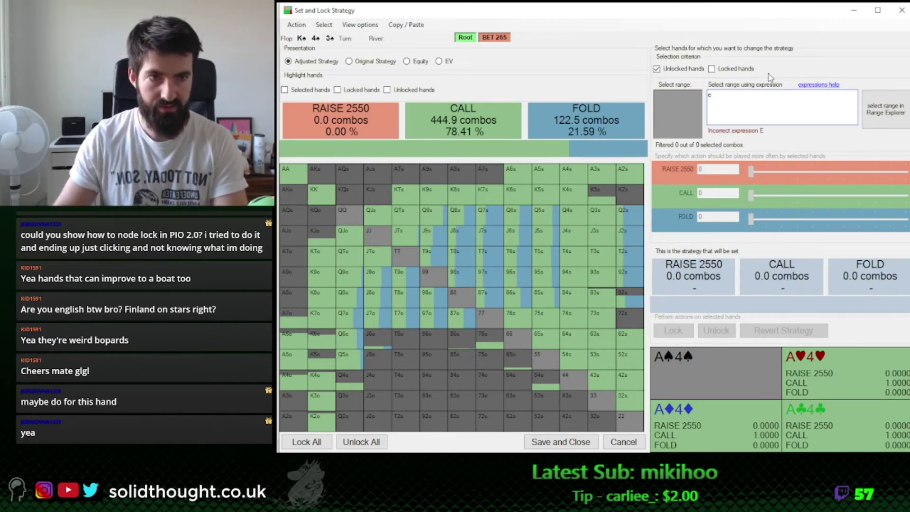
type("q>")
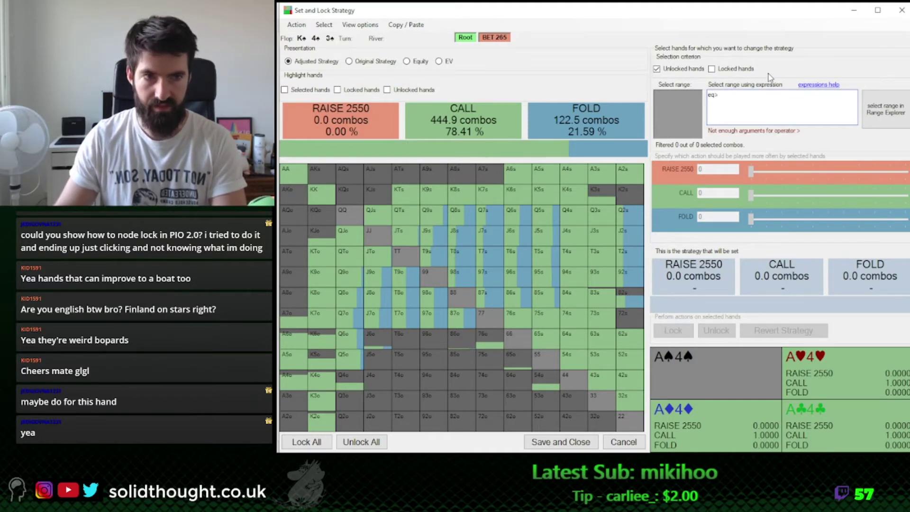
key("BackSpace")
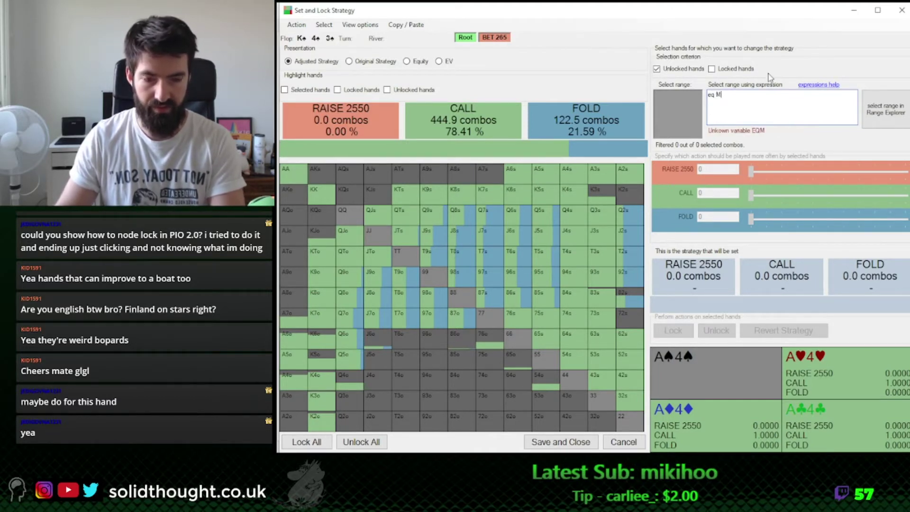
type("<")
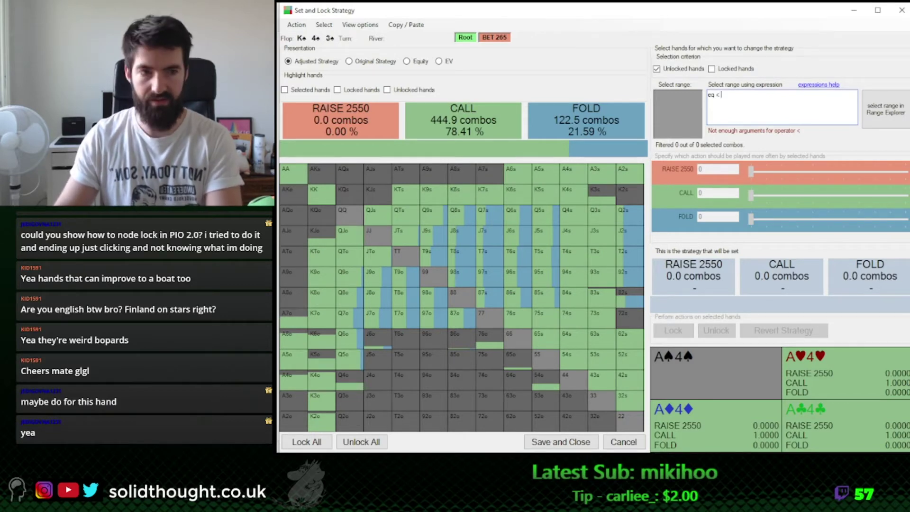
type(" 30")
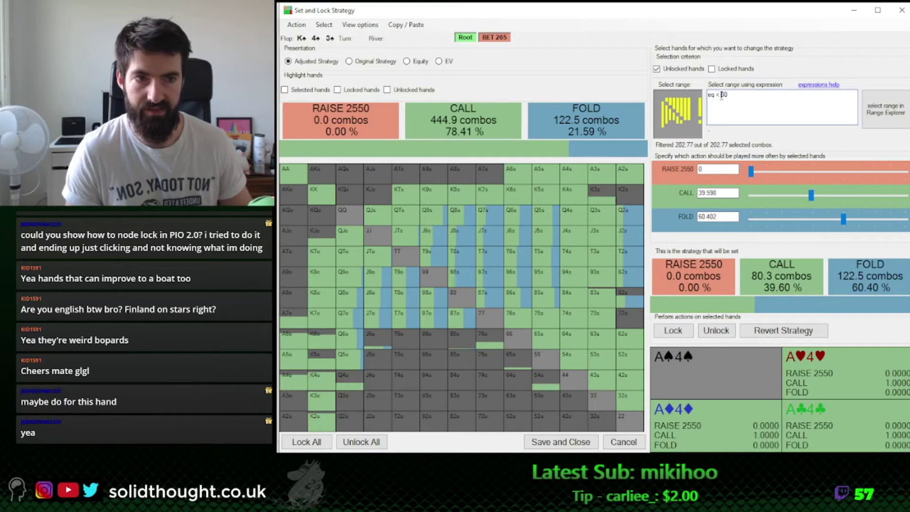
Examine which hands the equity expression selects in the range grid and close it
left_click(675, 115)
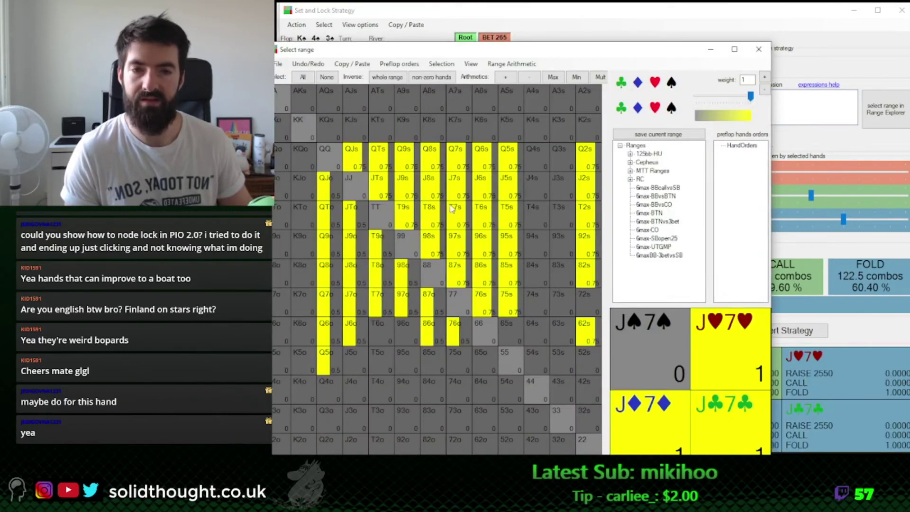
left_click(757, 50)
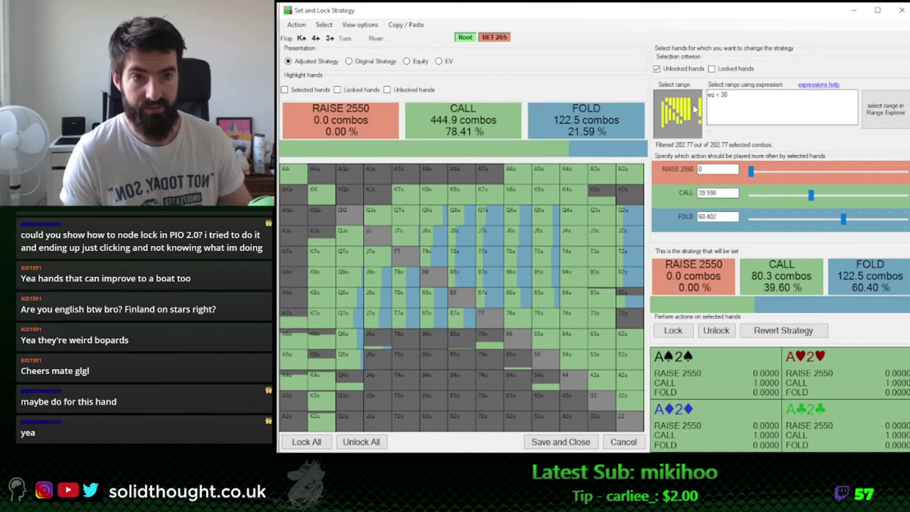
left_click(695, 108)
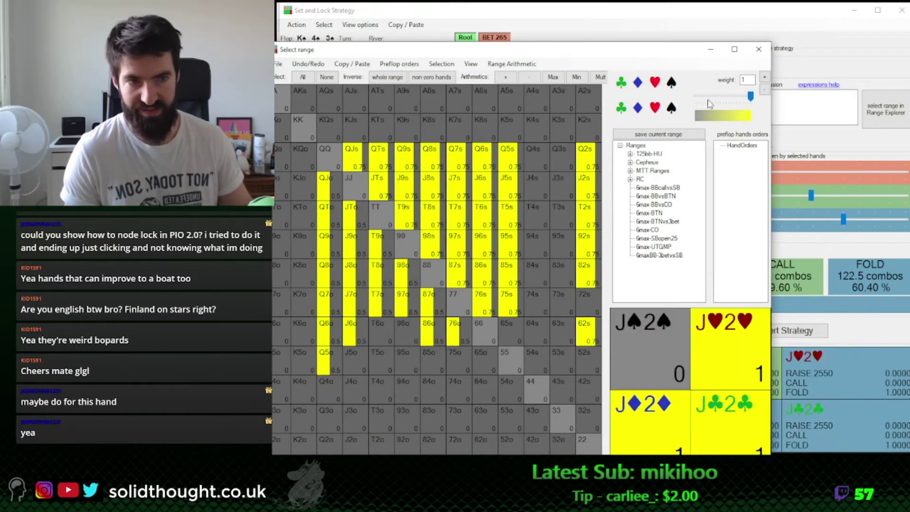
left_click(763, 52)
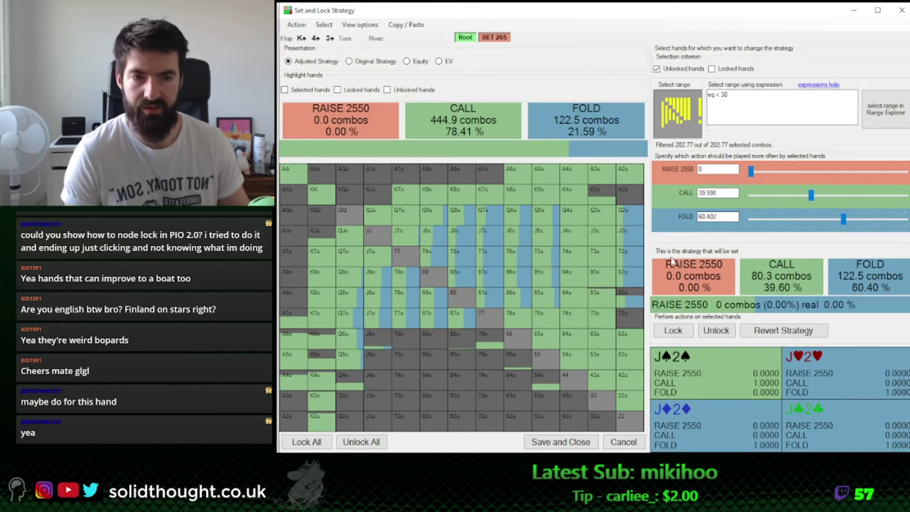
Remove 76o, 76s and 75s from the selected range and accept the edited selection
left_click(677, 113)
left_click_drag(474, 49, 495, 41)
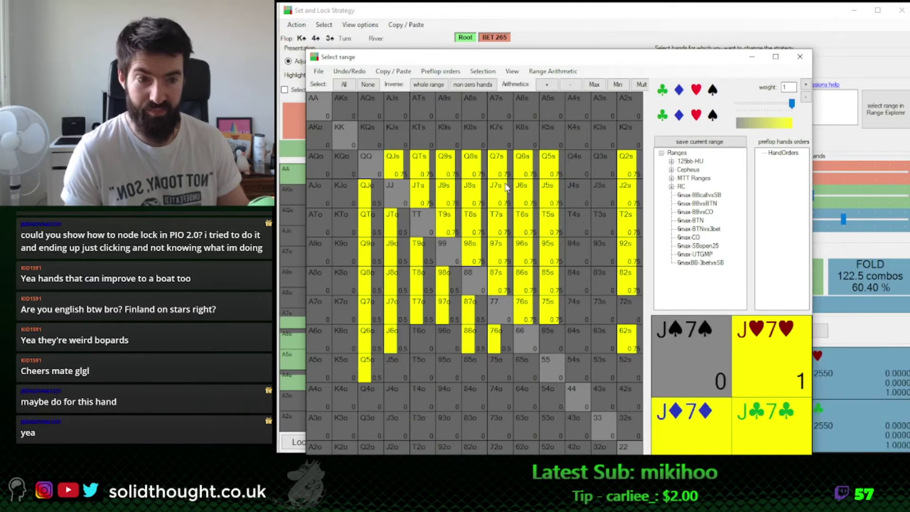
left_click_drag(479, 61, 454, 101)
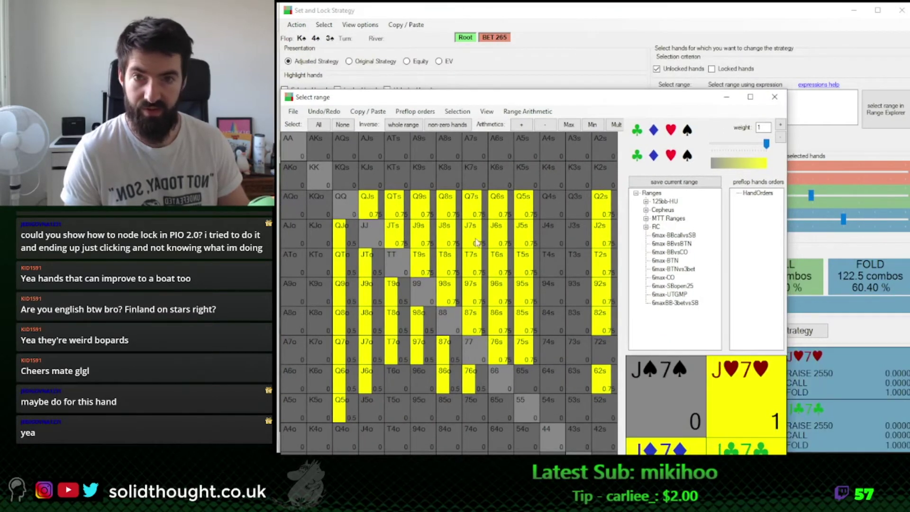
left_click(476, 378)
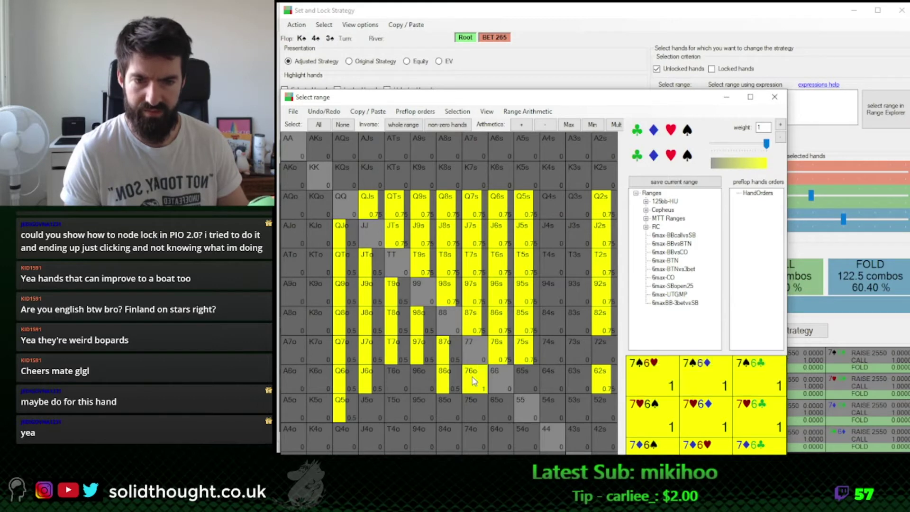
left_click(478, 378)
left_click(498, 356)
left_click(498, 357)
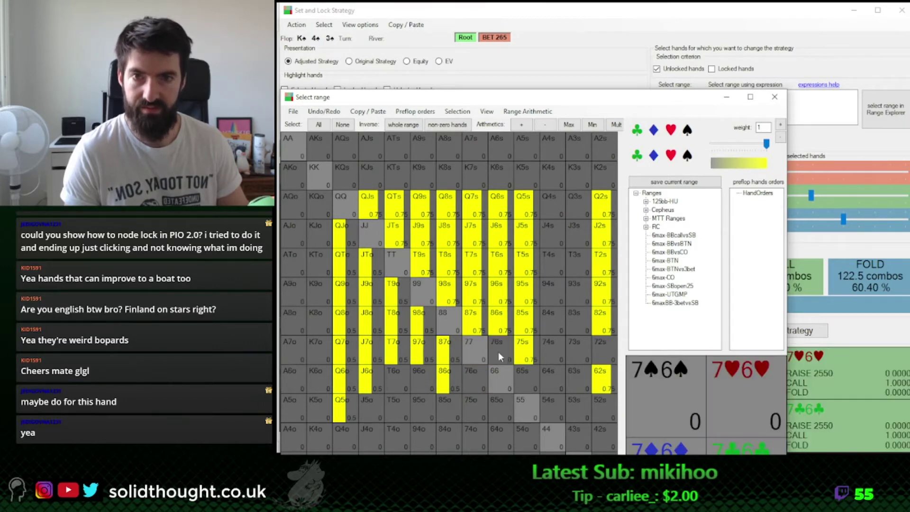
left_click(521, 357)
left_click(521, 356)
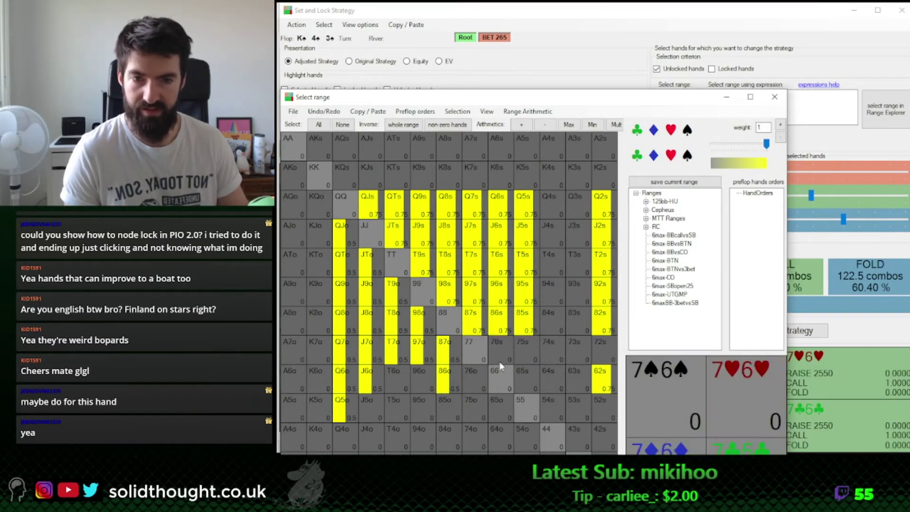
left_click_drag(658, 104, 659, 20)
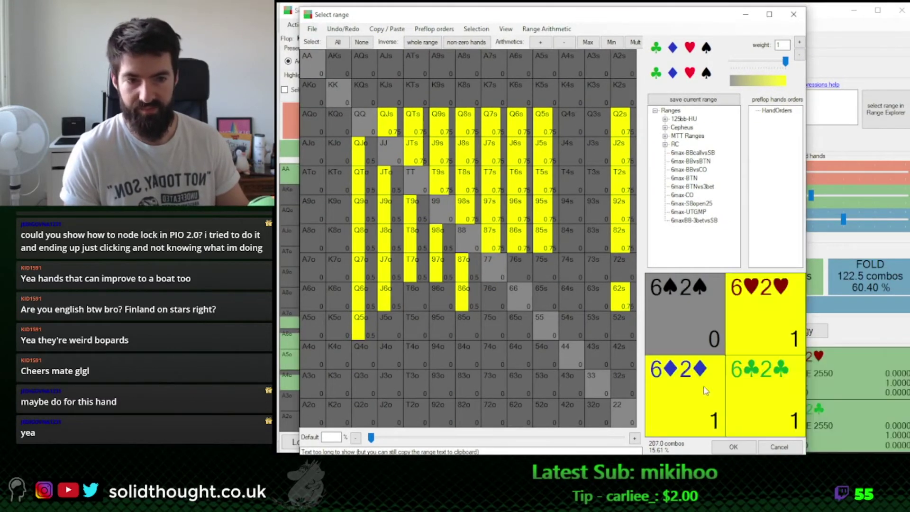
left_click(733, 446)
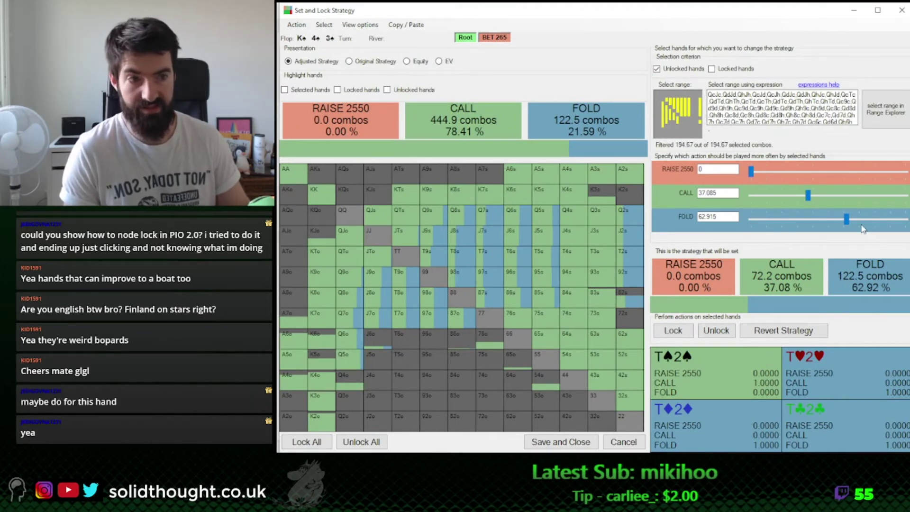
Set the selected hands to FOLD 100%, lock them and all remaining hands, and save the locked strategy
left_click_drag(845, 220, 906, 220)
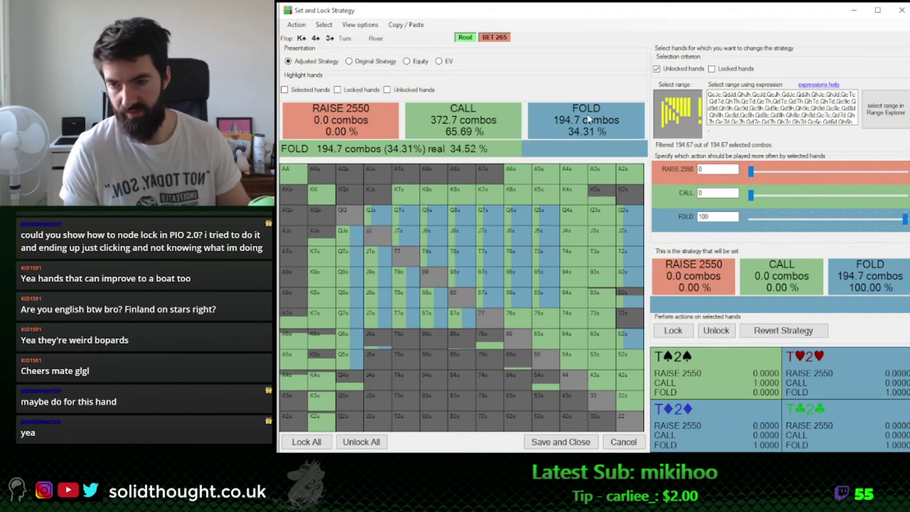
left_click(675, 331)
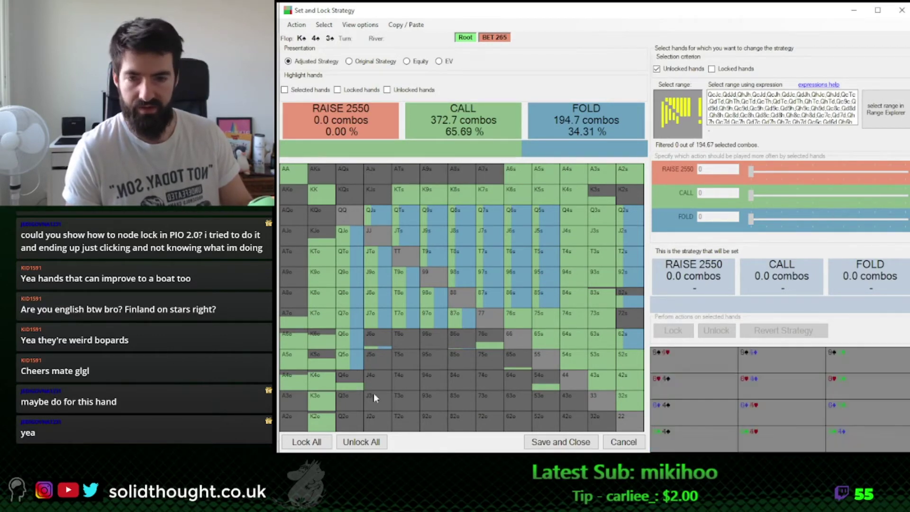
left_click(306, 442)
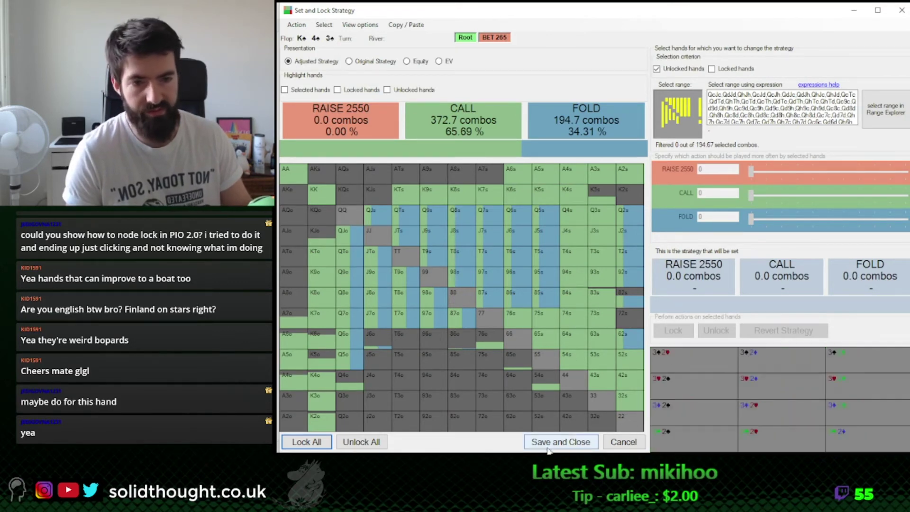
left_click(560, 442)
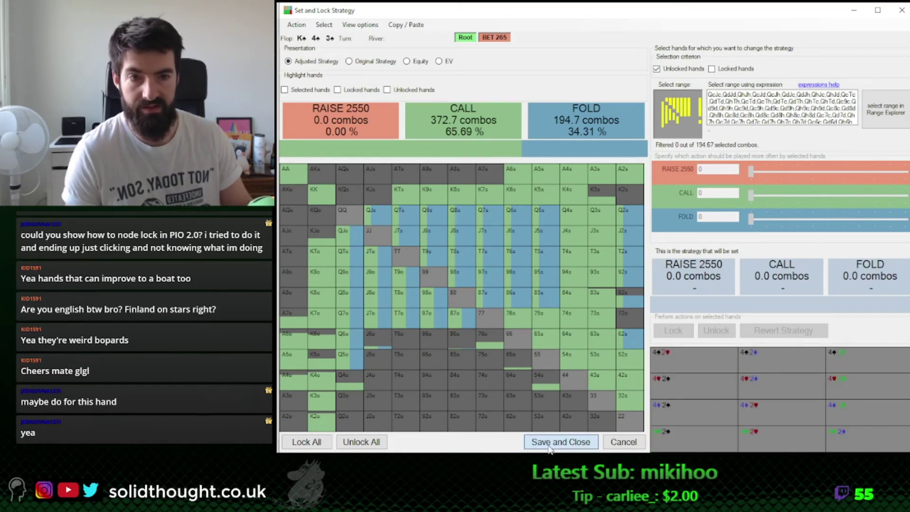
Set the target accuracy to 0.4% of the pot and start solving the tree with the locked node
left_click(355, 37)
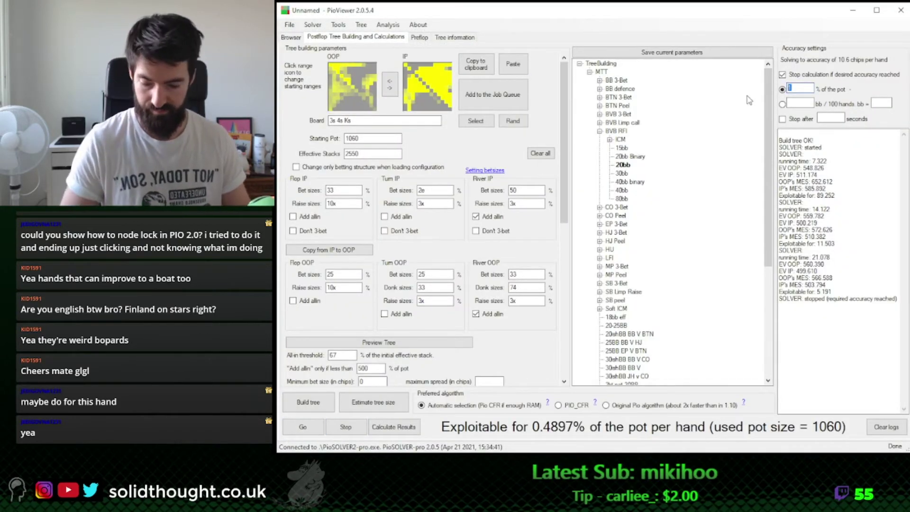
key("BackSpace")
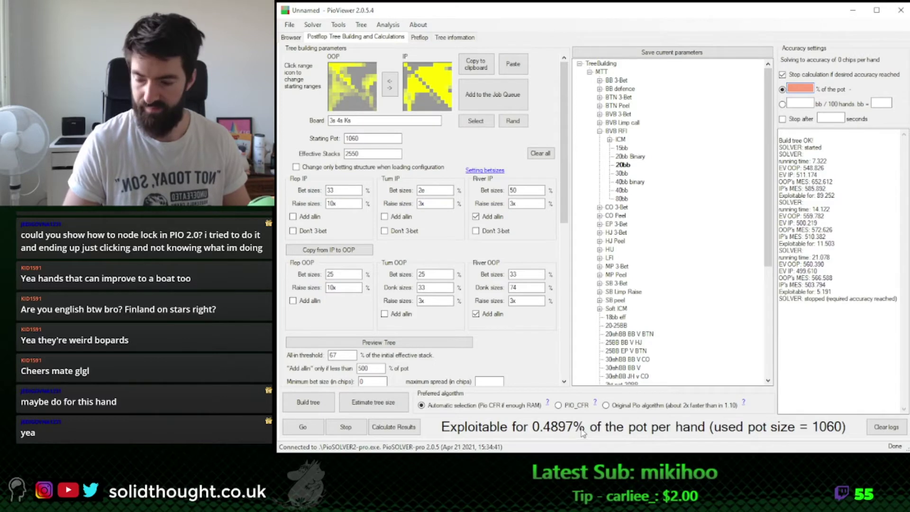
type("4")
left_click(303, 427)
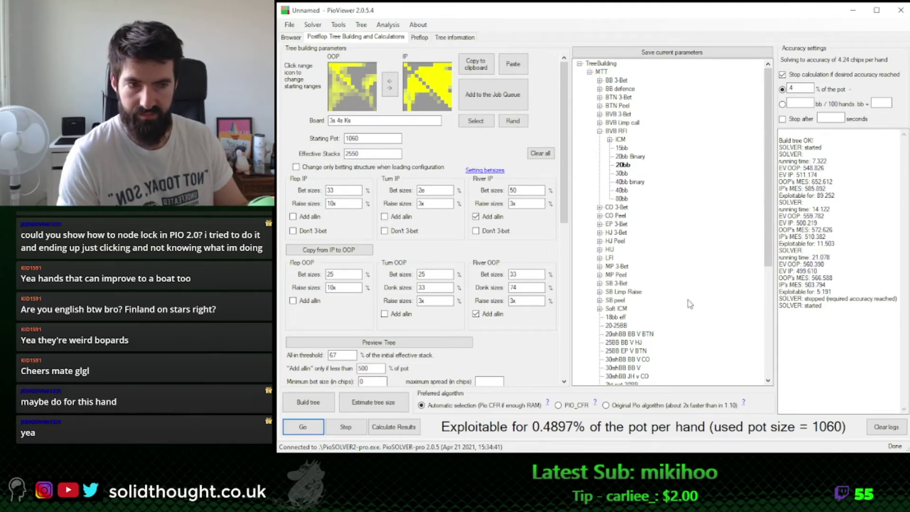
Check the solver log for the calculation's progress and display the re-solved OOP strategy at the root
left_click(292, 37)
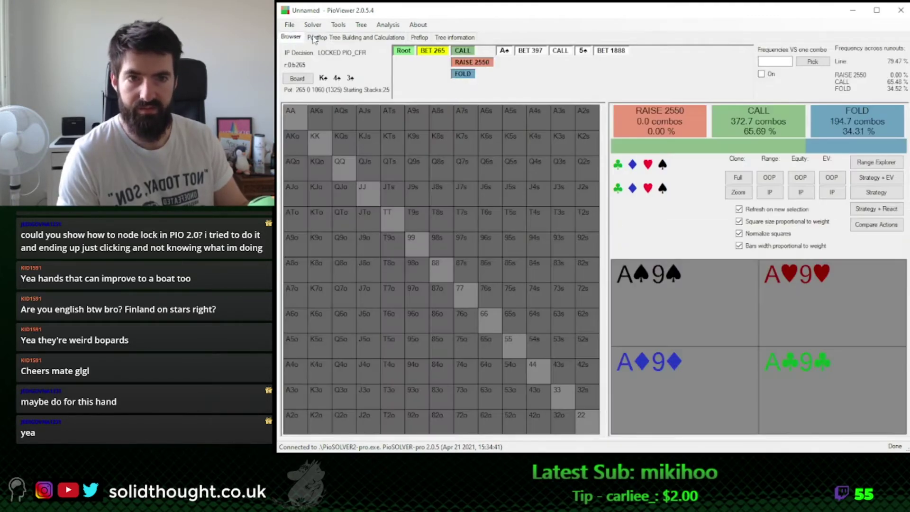
left_click(326, 38)
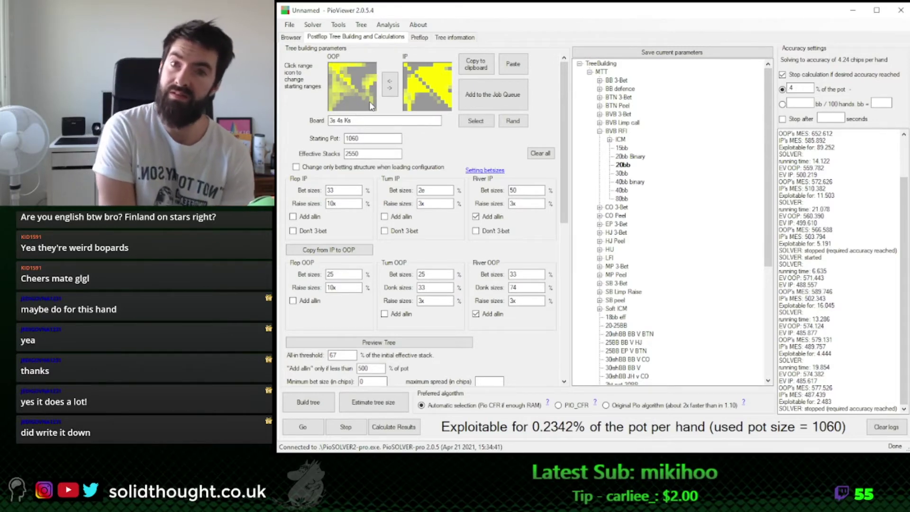
left_click(291, 38)
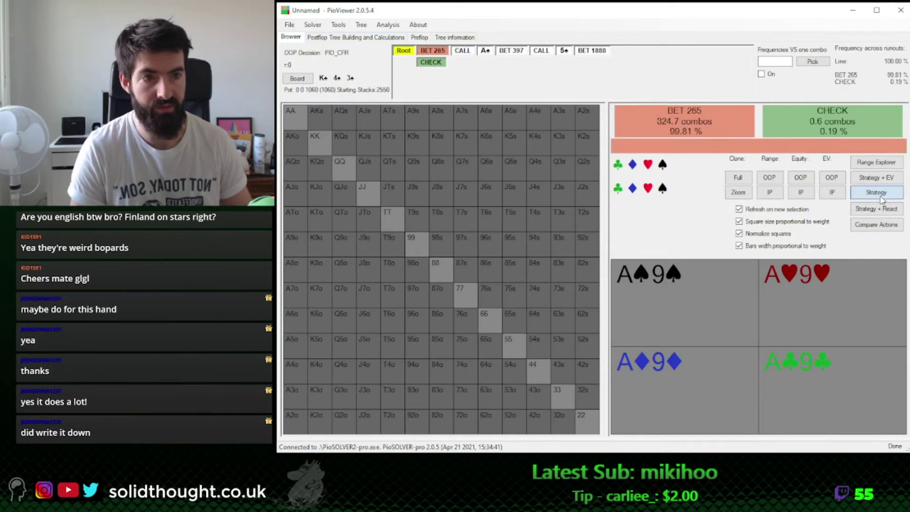
left_click(878, 193)
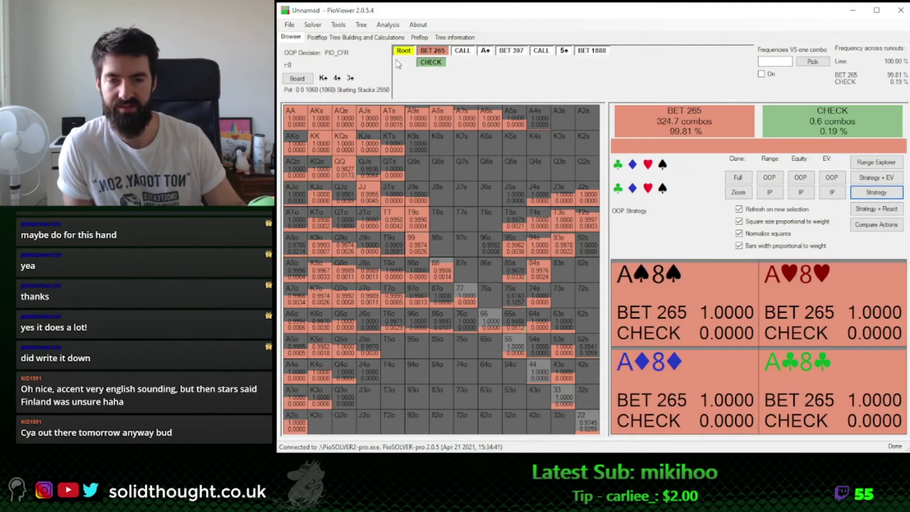
Follow the 265 flop bet and call to the A♠ turn, checking the replayed hand for the card, and display OOP's turn strategy
left_click(432, 50)
left_click(463, 51)
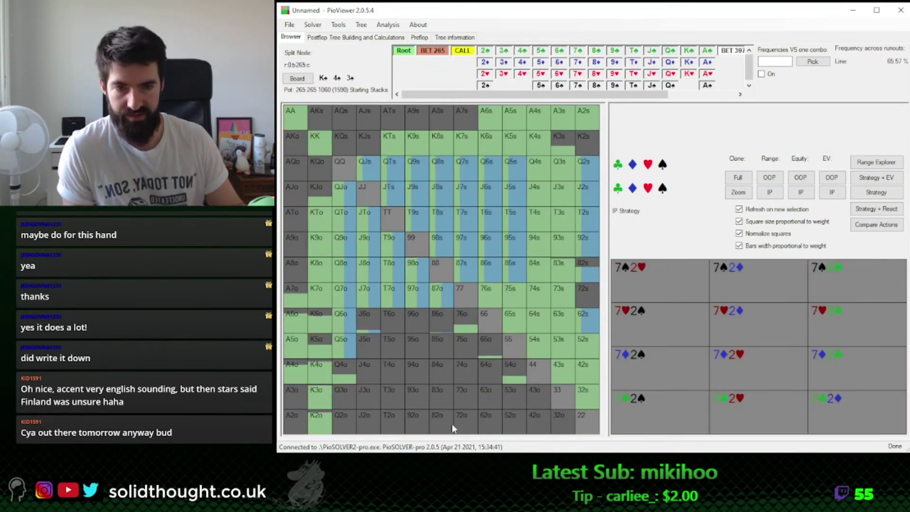
left_click(748, 80)
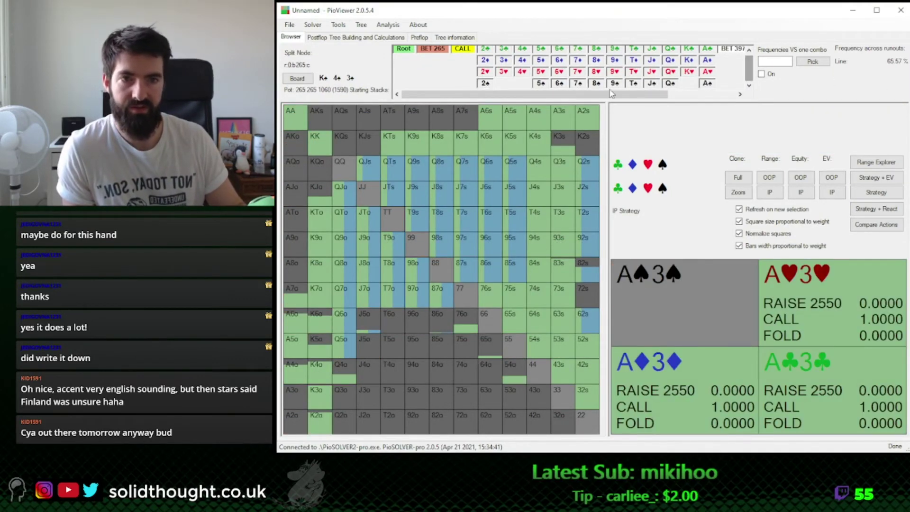
key("alt+Tab")
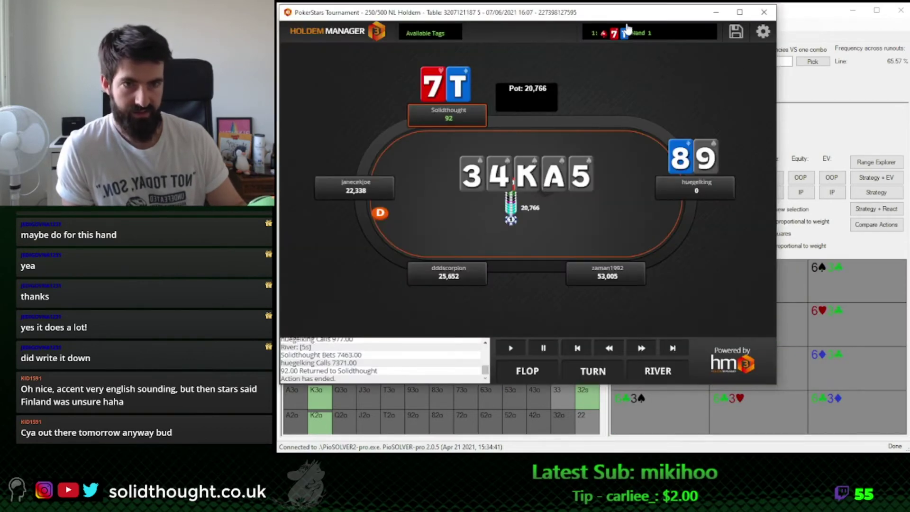
left_click_drag(625, 11, 909, 16)
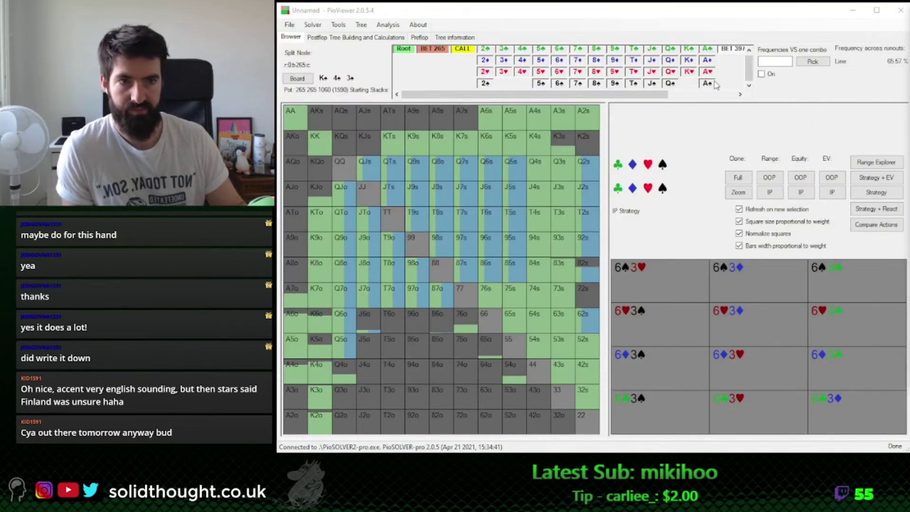
left_click(709, 84)
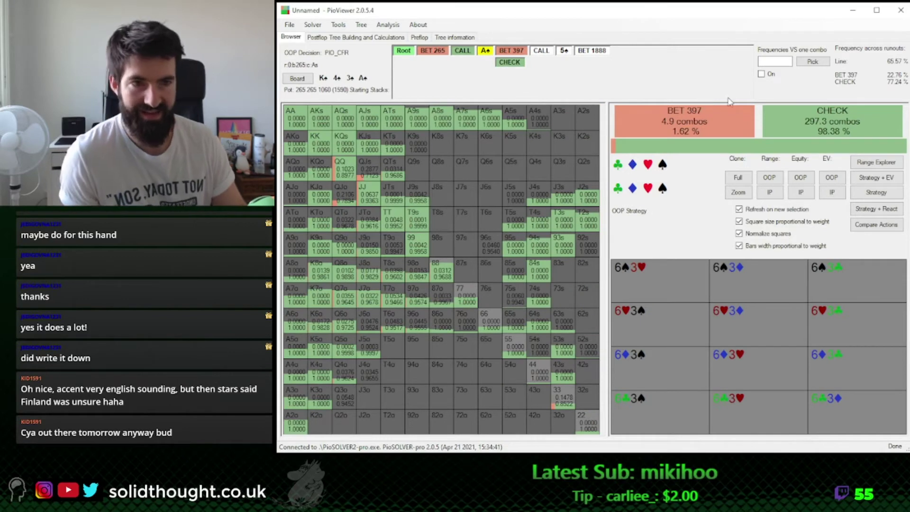
left_click(872, 194)
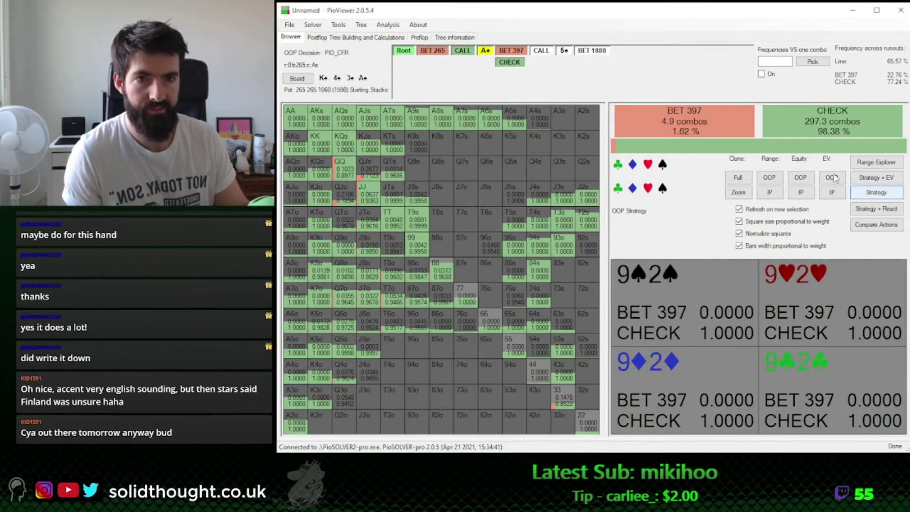
Compare IP's response to the 397 turn bet with OOP's A♠ turn strategy, and check the solver's accuracy log
left_click(520, 53)
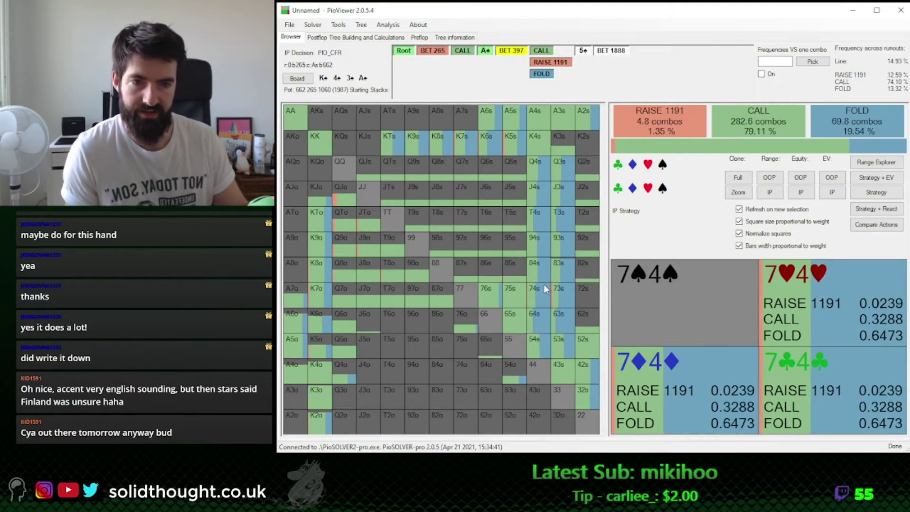
left_click(484, 50)
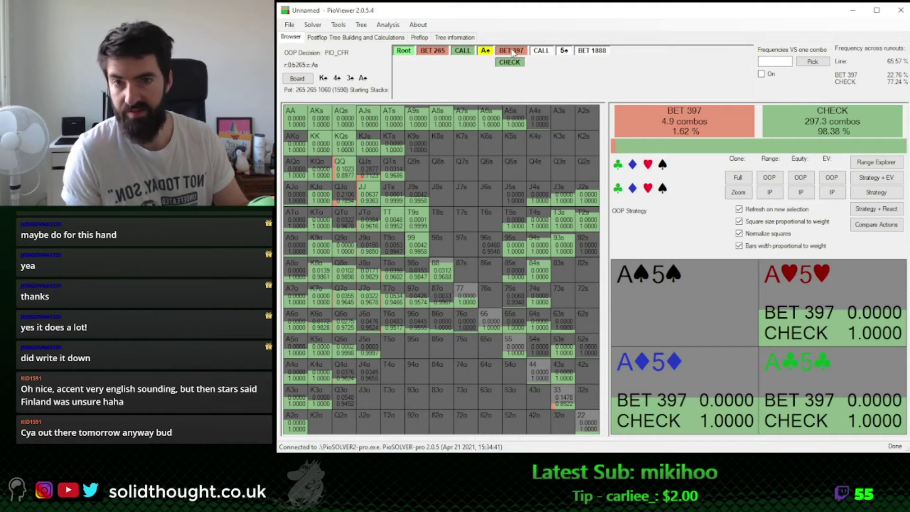
left_click(512, 51)
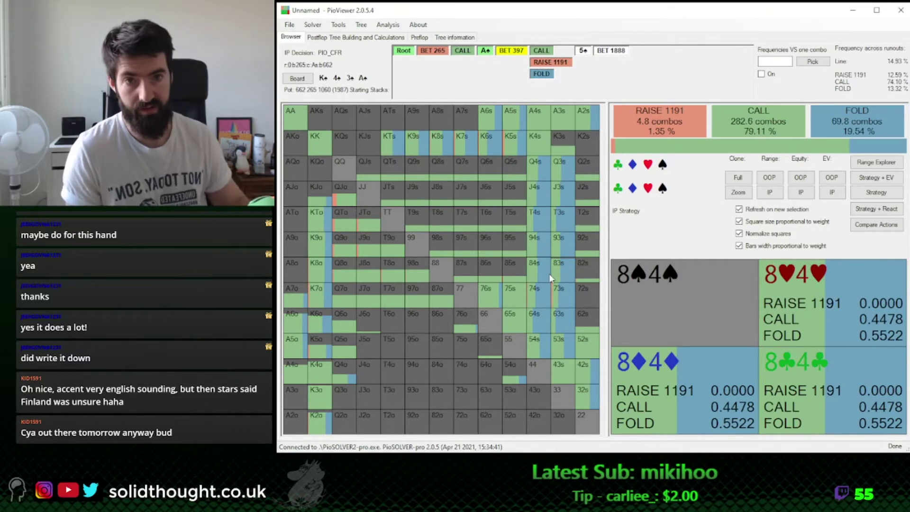
left_click(484, 51)
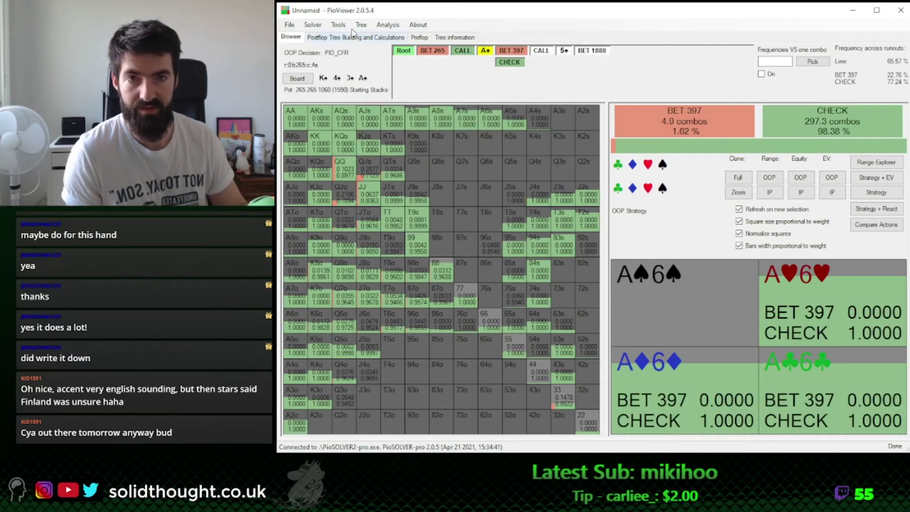
left_click(363, 38)
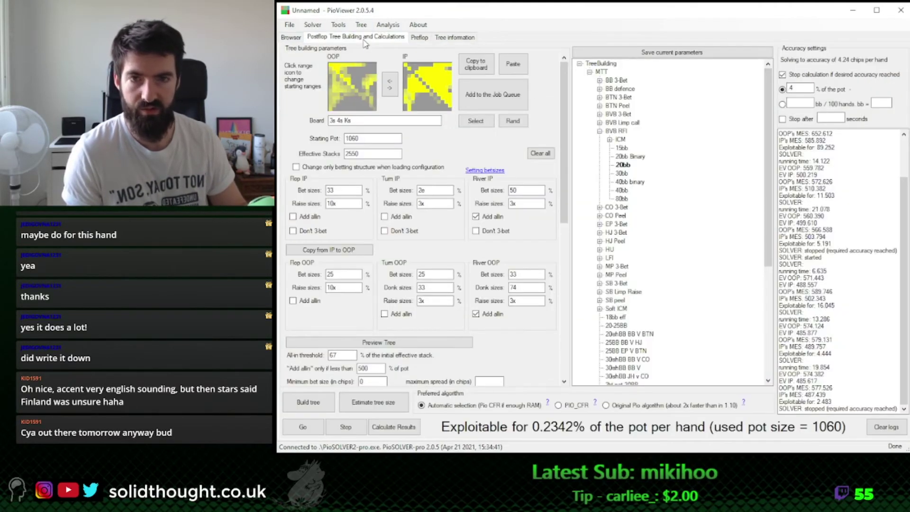
left_click(290, 39)
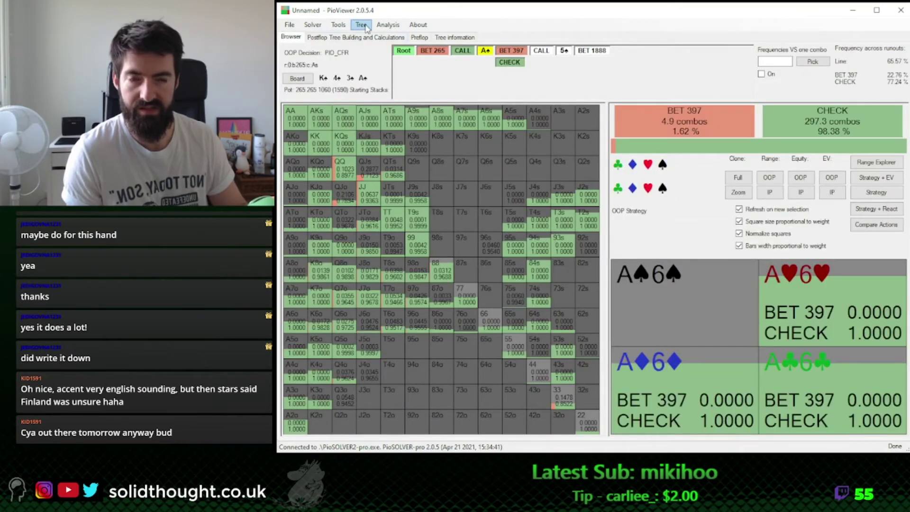
left_click(361, 25)
left_click(360, 26)
left_click(359, 26)
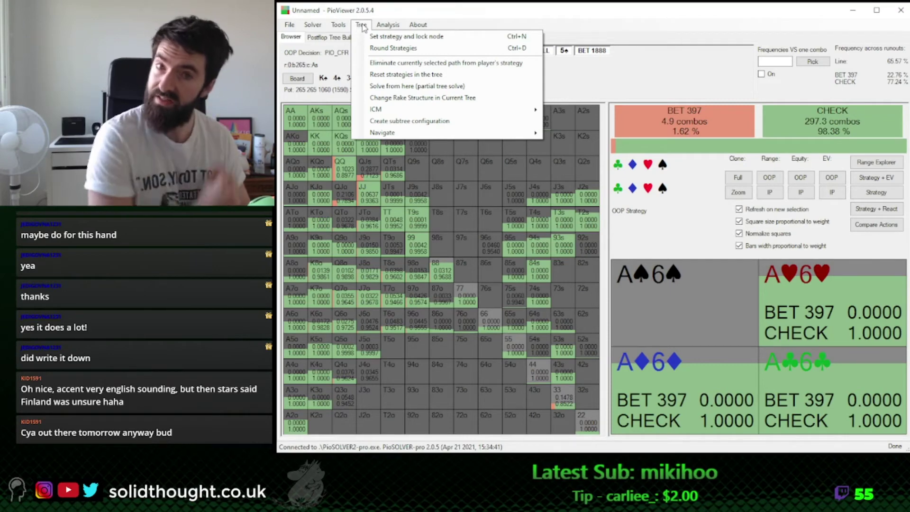
left_click(384, 42)
left_click_drag(613, 14, 611, 14)
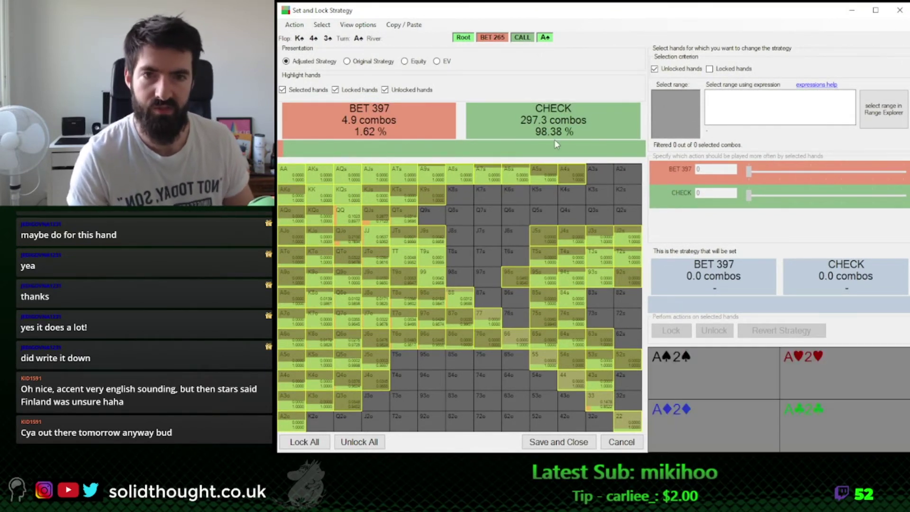
left_click(893, 12)
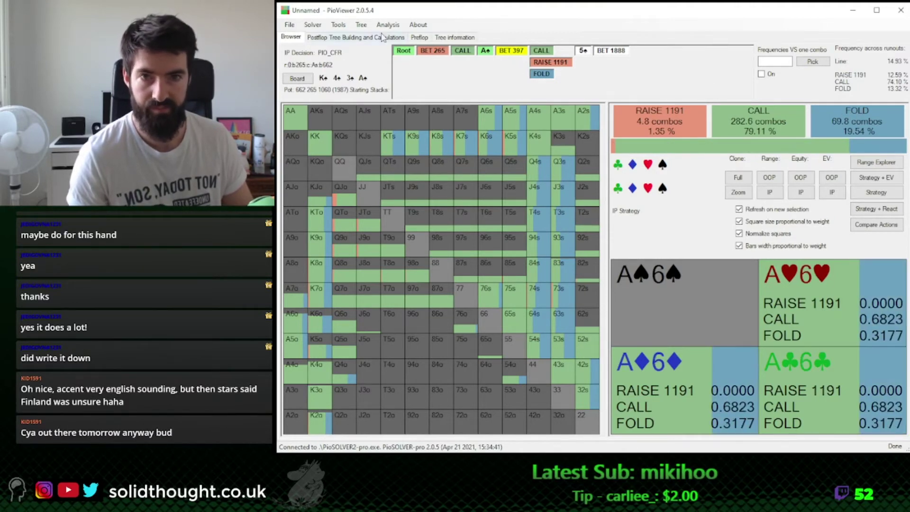
left_click(361, 24)
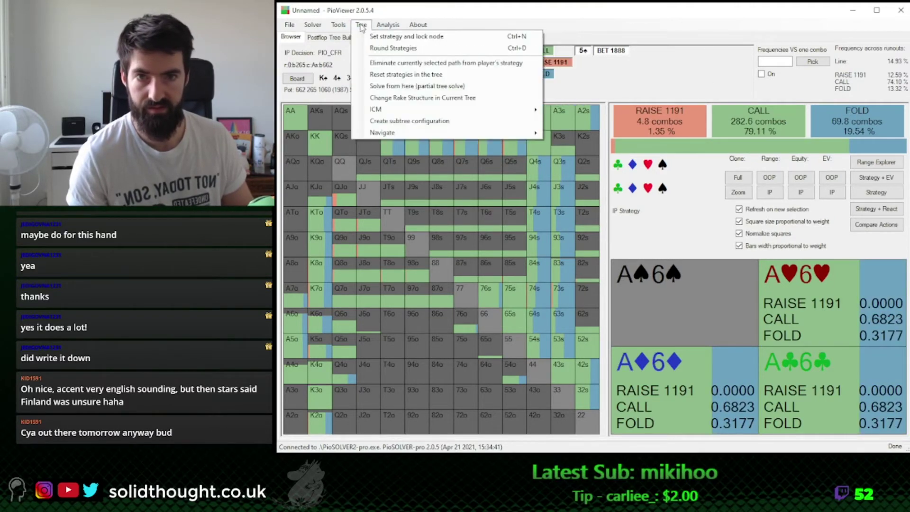
left_click(408, 12)
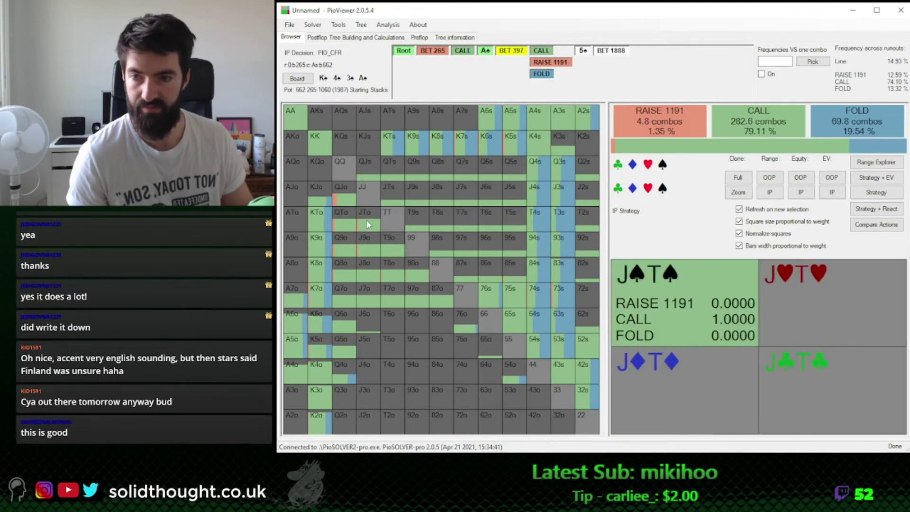
Start setting and locking IP's strategy against the 397 turn bet and select the 32s combos for changing
left_click(388, 26)
left_click(375, 37)
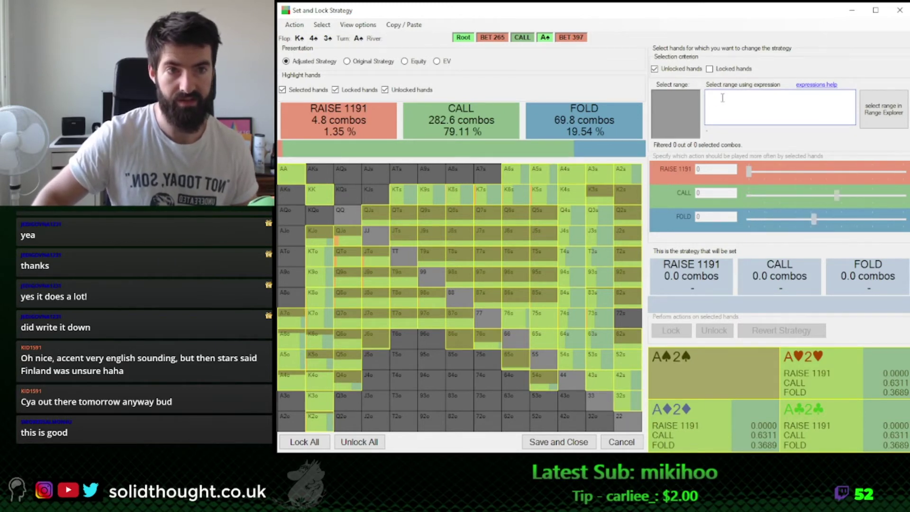
type("32s")
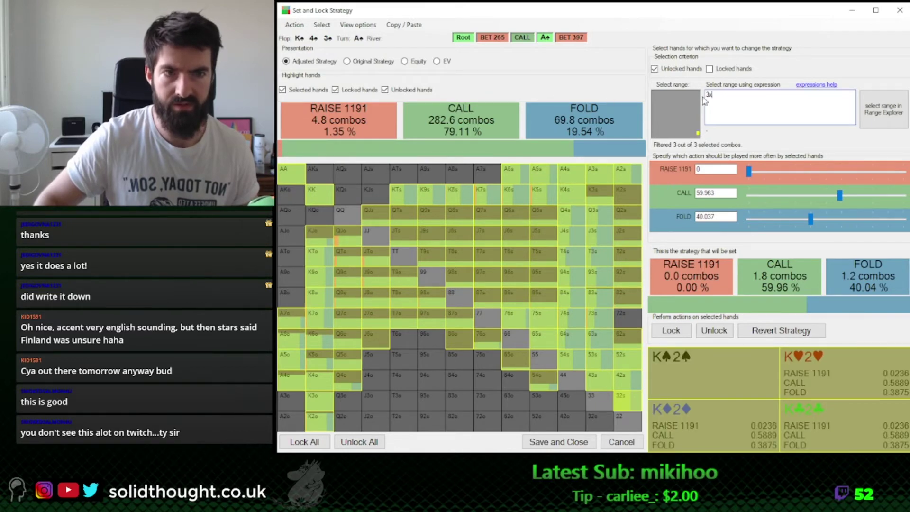
left_click(689, 117)
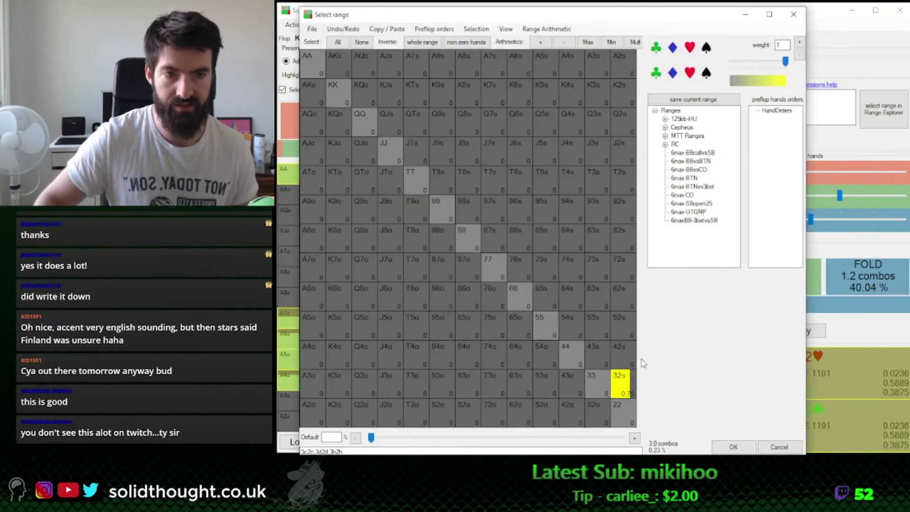
left_click(805, 10)
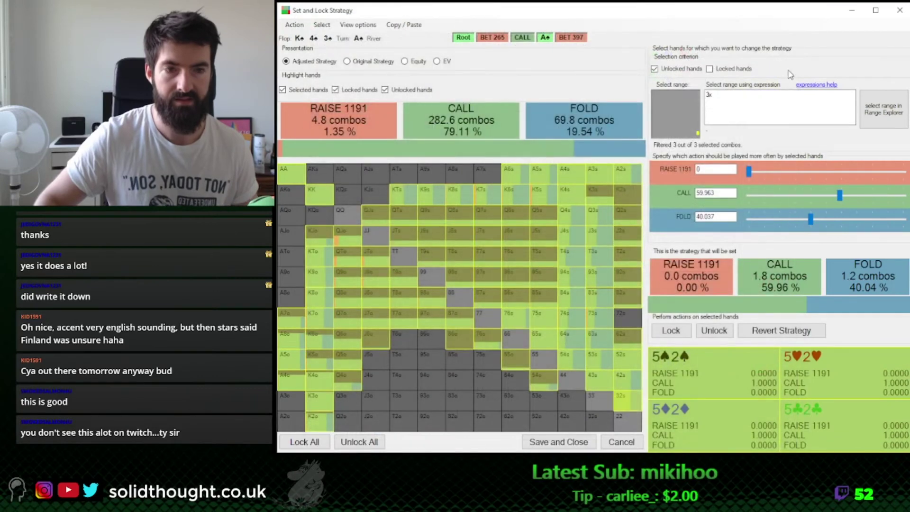
Exclude spade combos from the range selection and add 63s, 73s, 83s, 93s, T3s, J3s and Q3s to it
left_click(681, 114)
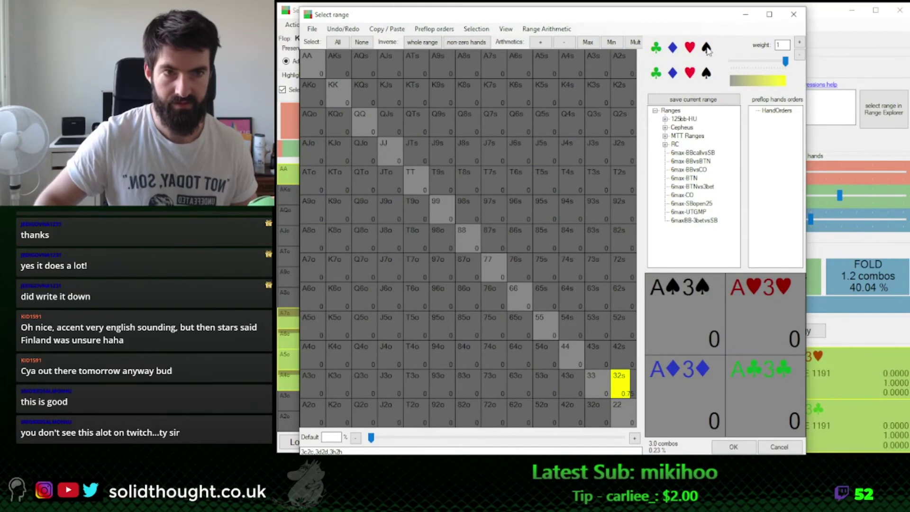
left_click(706, 47)
left_click(707, 72)
left_click_drag(695, 23, 805, 28)
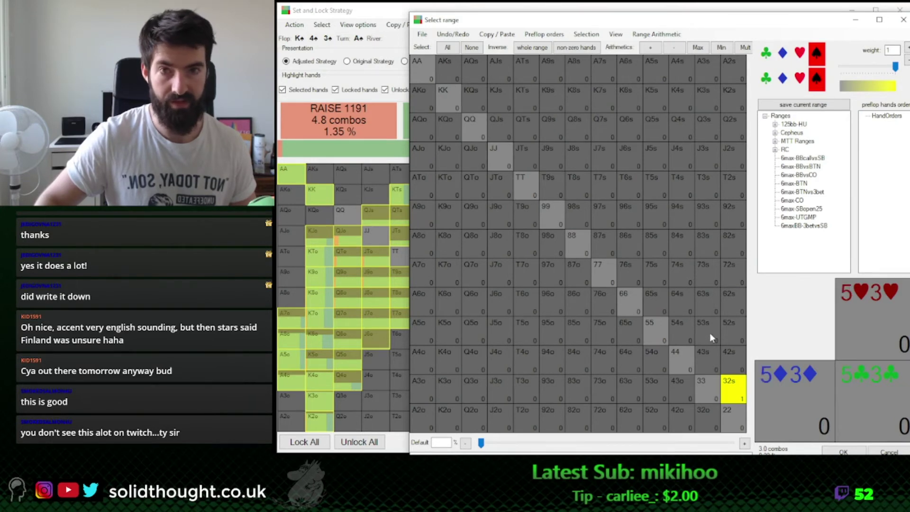
left_click(704, 303)
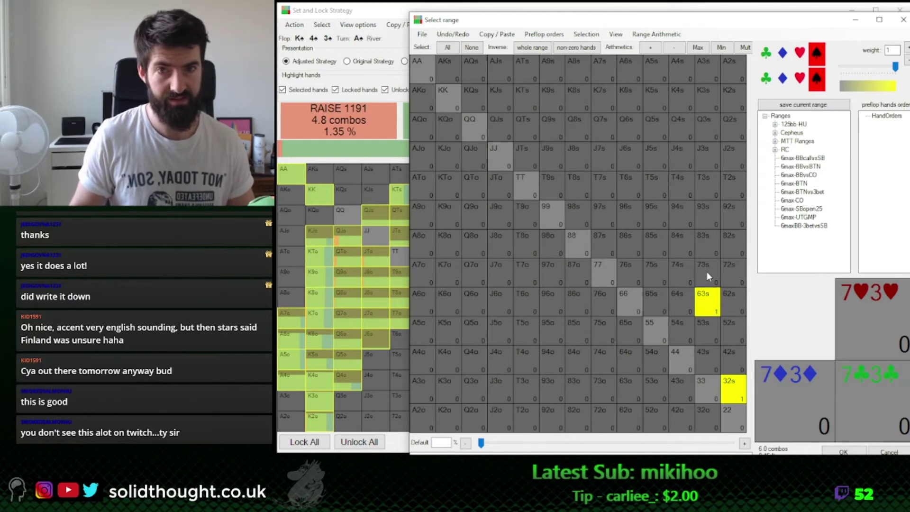
left_click(706, 271)
left_click(707, 241)
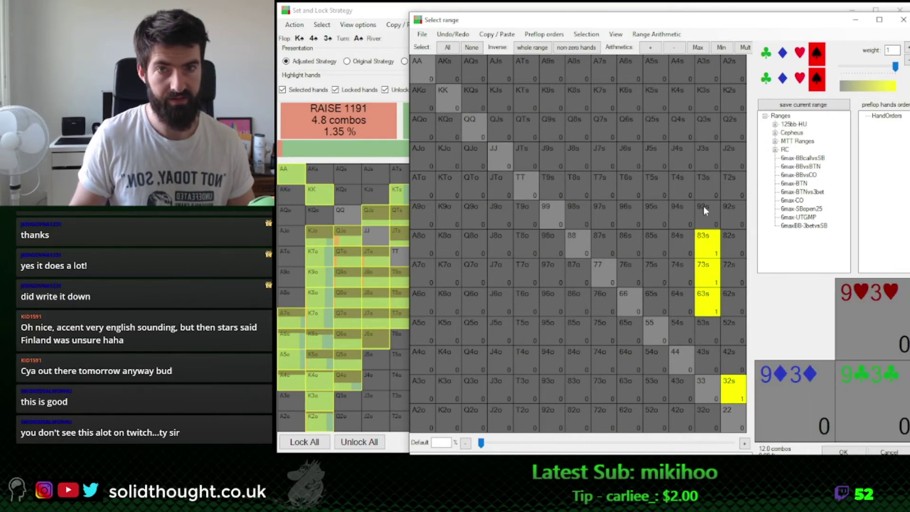
left_click(703, 211)
left_click(704, 183)
left_click(704, 160)
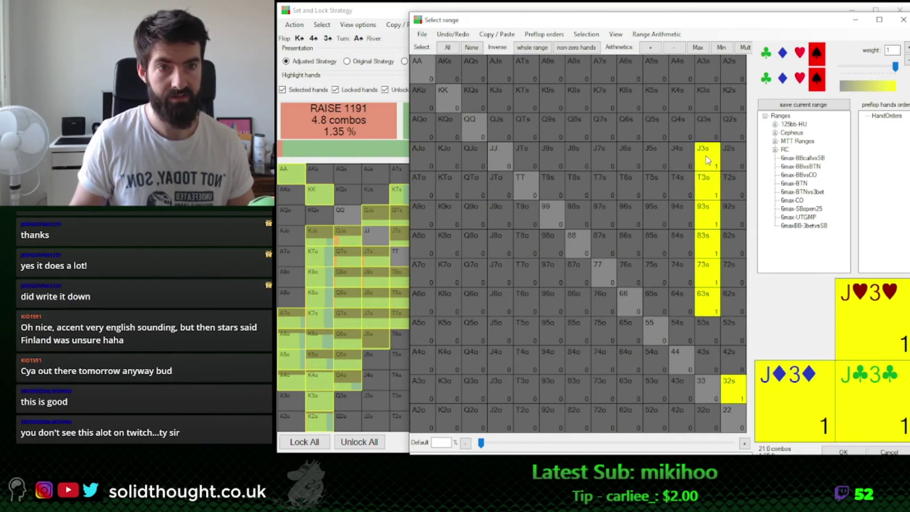
left_click(704, 126)
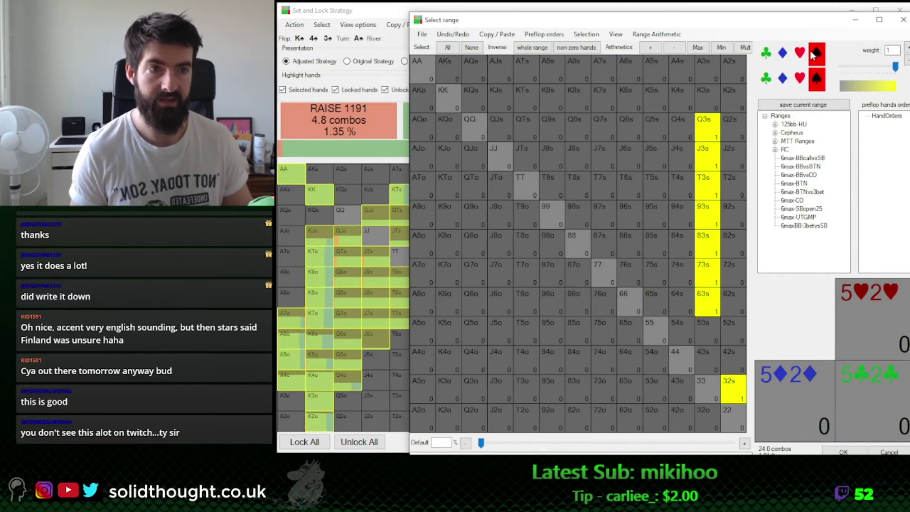
Clear the spade suit filters and accept the edited range of suited threes
left_click_drag(820, 26, 748, 18)
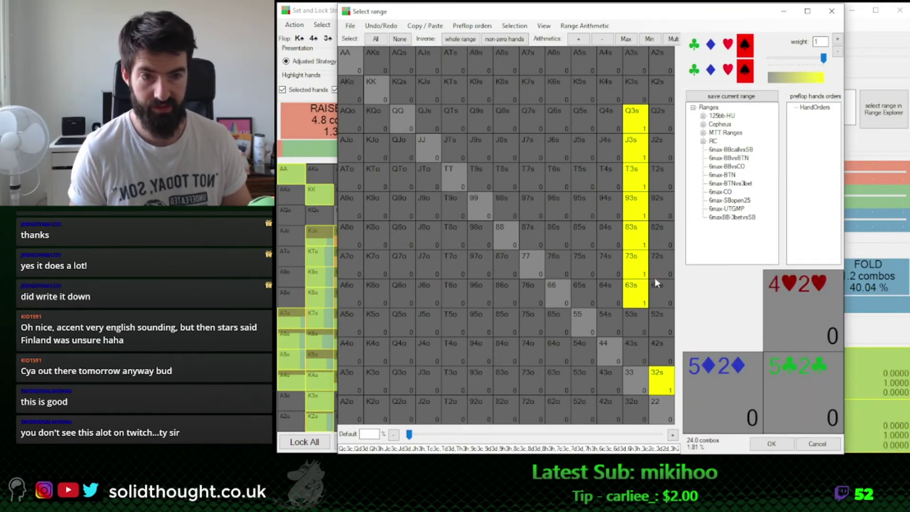
left_click(745, 70)
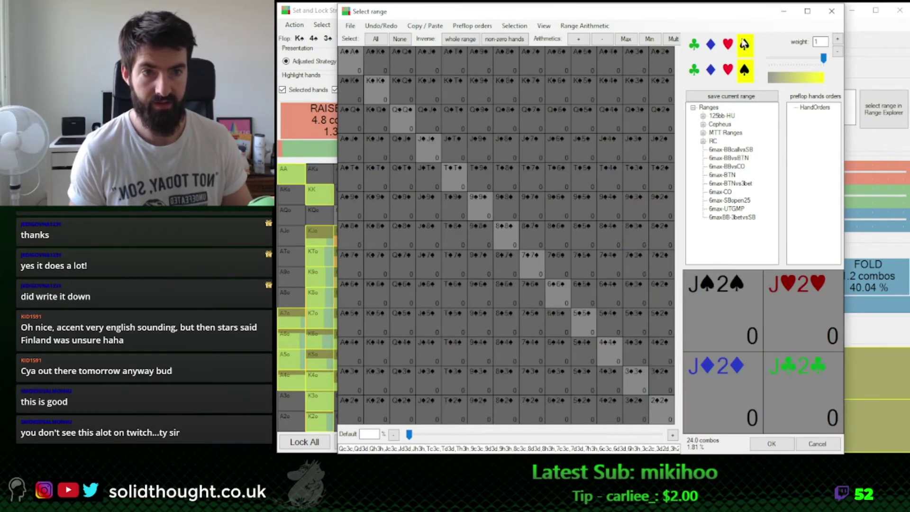
left_click(751, 73)
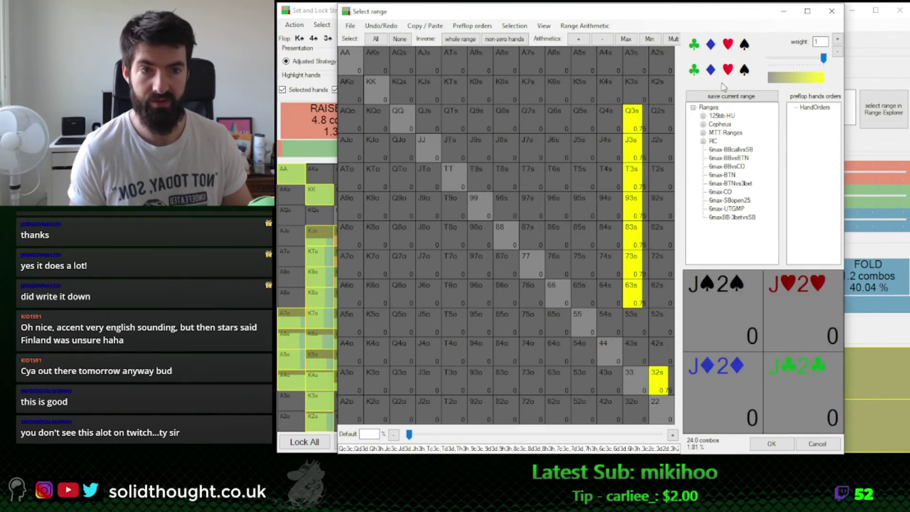
left_click_drag(713, 14, 768, 21)
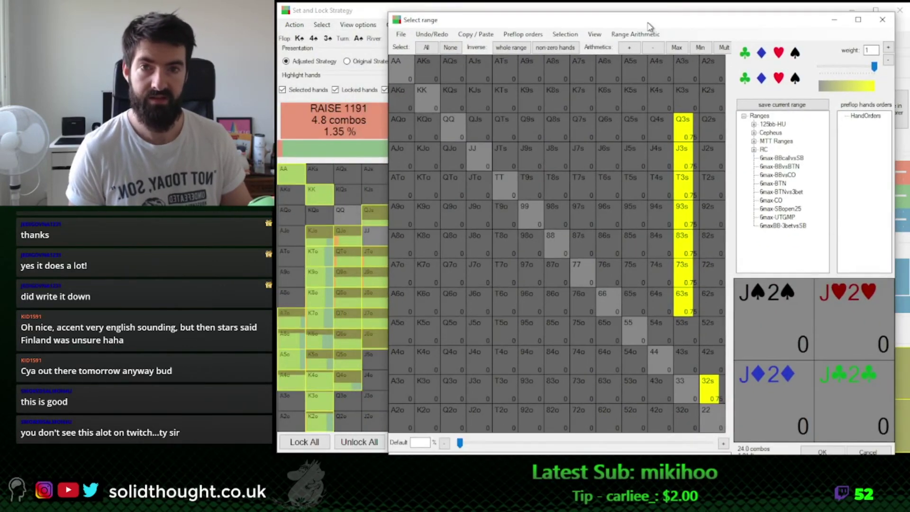
left_click(822, 451)
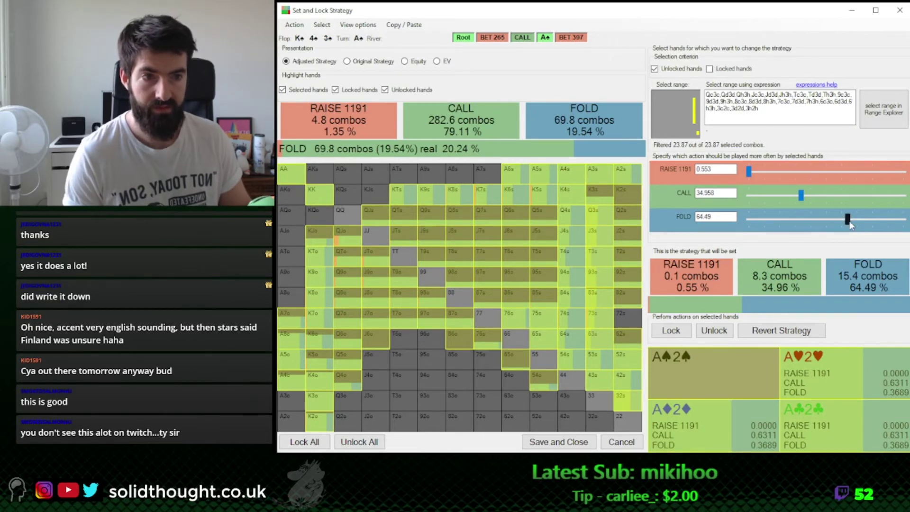
Set the selected suited threes to FOLD 100%, lock them and all remaining hands, and save the turn strategy
left_click_drag(847, 218, 905, 219)
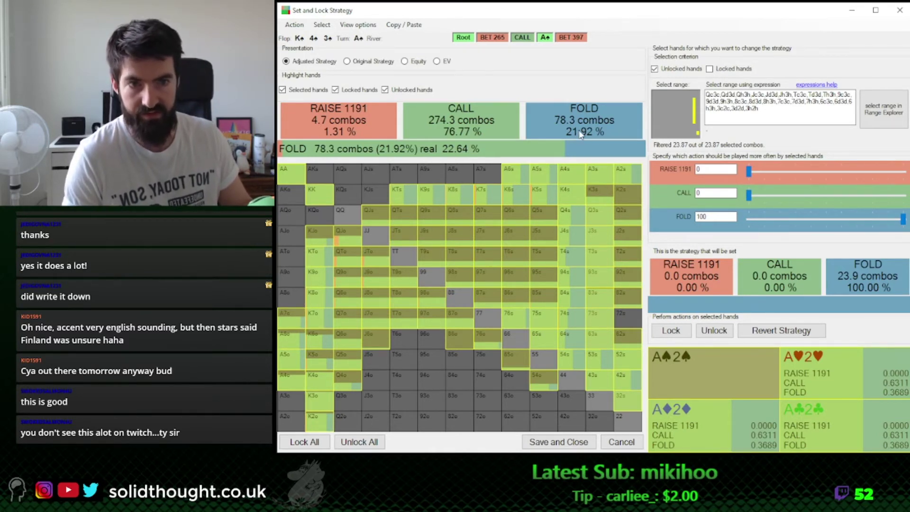
left_click(687, 328)
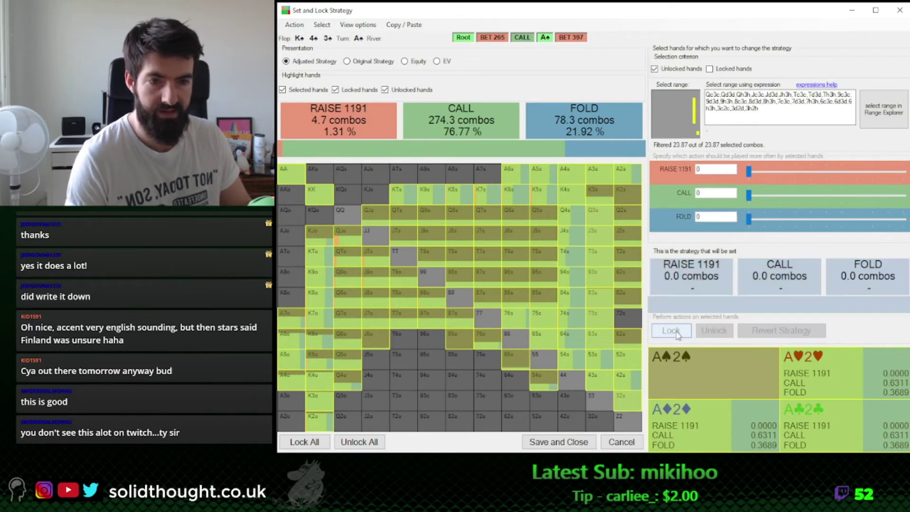
left_click(310, 447)
left_click(558, 442)
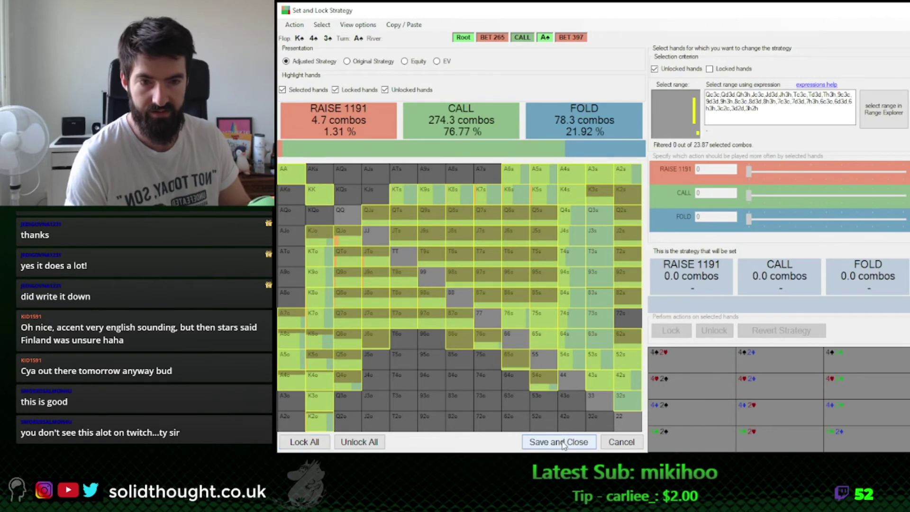
Set the desired solving accuracy to 0.2 % of the pot and re-run the solver on the locked tree
left_click(370, 37)
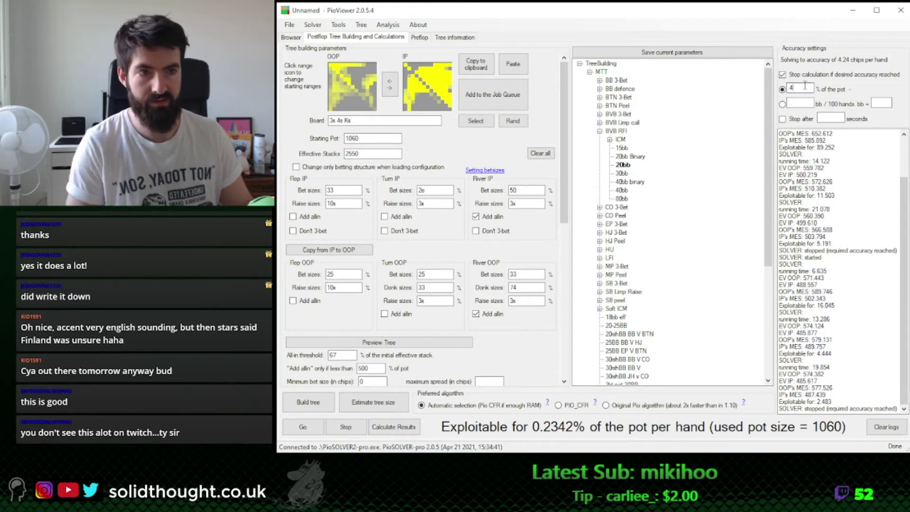
key("BackSpace")
type("2")
left_click(301, 429)
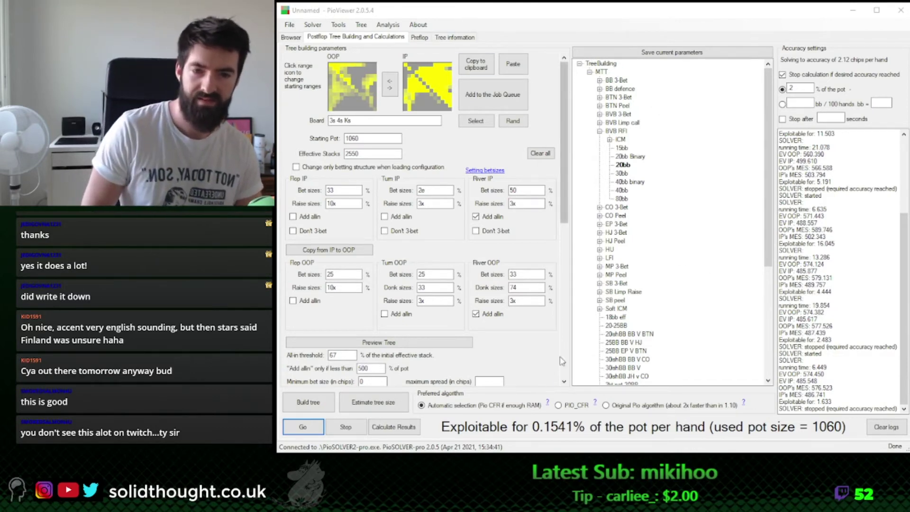
Review OOP's strategy on the A♠ turn and compare the EV of betting 397 against checking
left_click(291, 37)
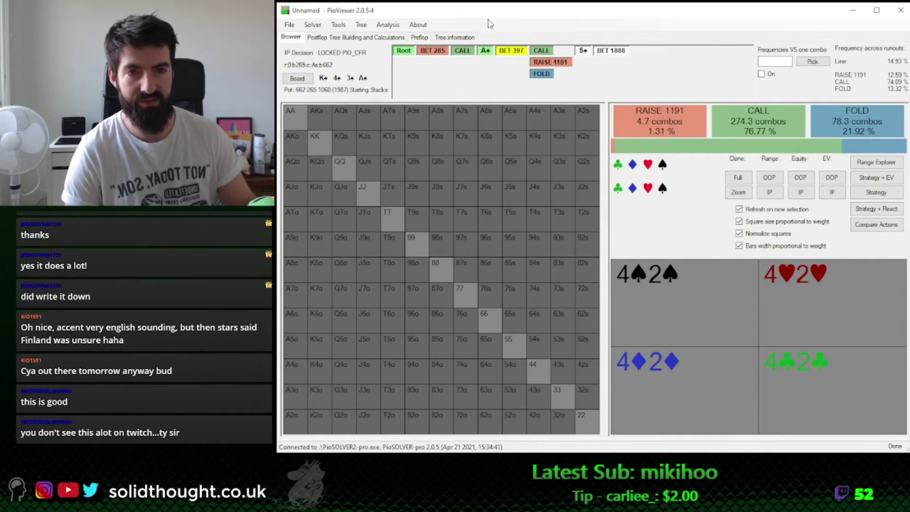
left_click(486, 51)
left_click(875, 192)
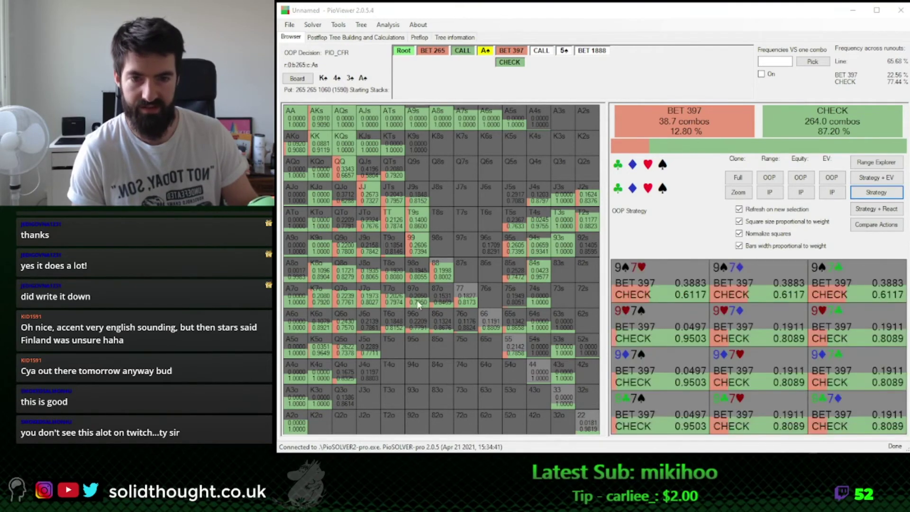
left_click(871, 228)
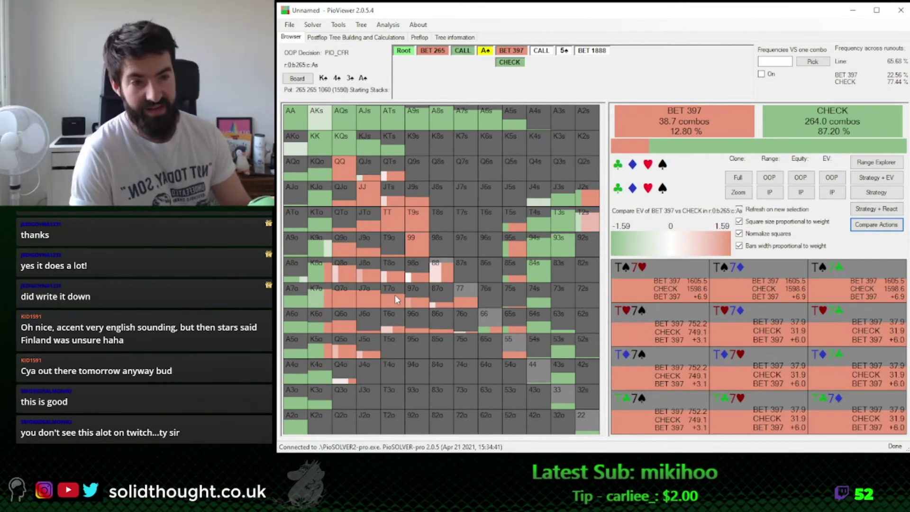
mouse_move(907, 28)
left_mouse_down()
mouse_move(538, 36)
mouse_move(909, 29)
left_mouse_up()
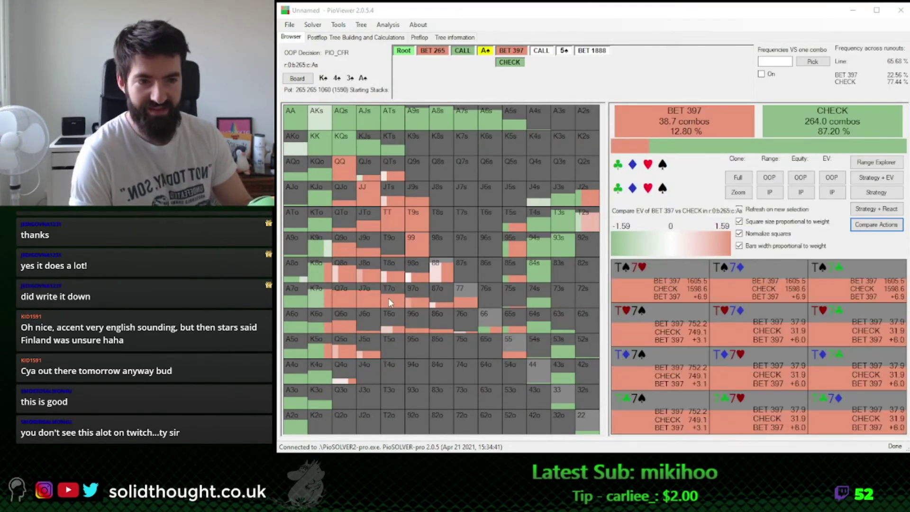
left_click(876, 192)
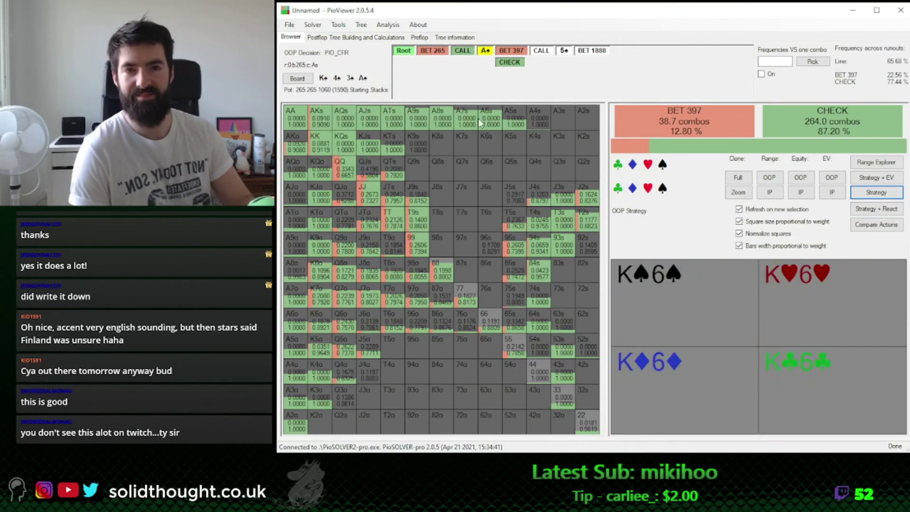
Follow the 397 turn bet and call to the 5♣ river to view OOP's strategy
left_click(511, 51)
left_click(548, 53)
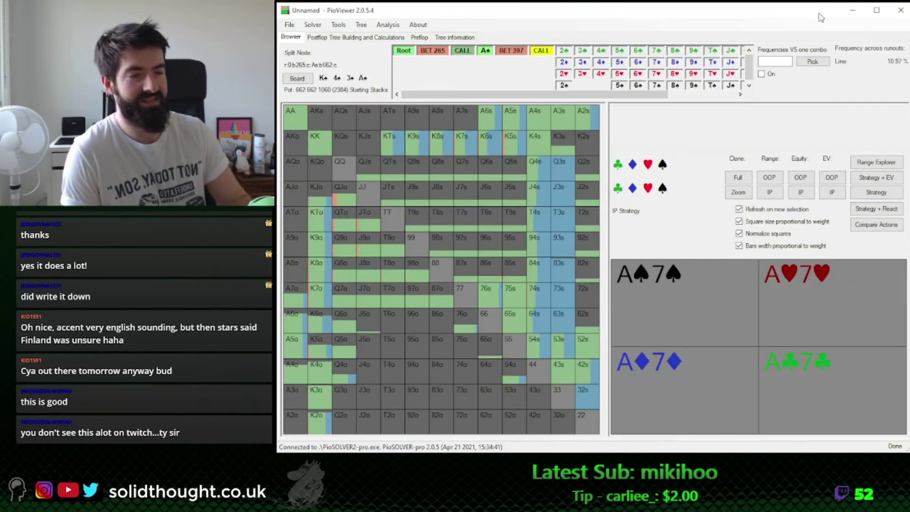
left_click_drag(652, 95, 748, 72)
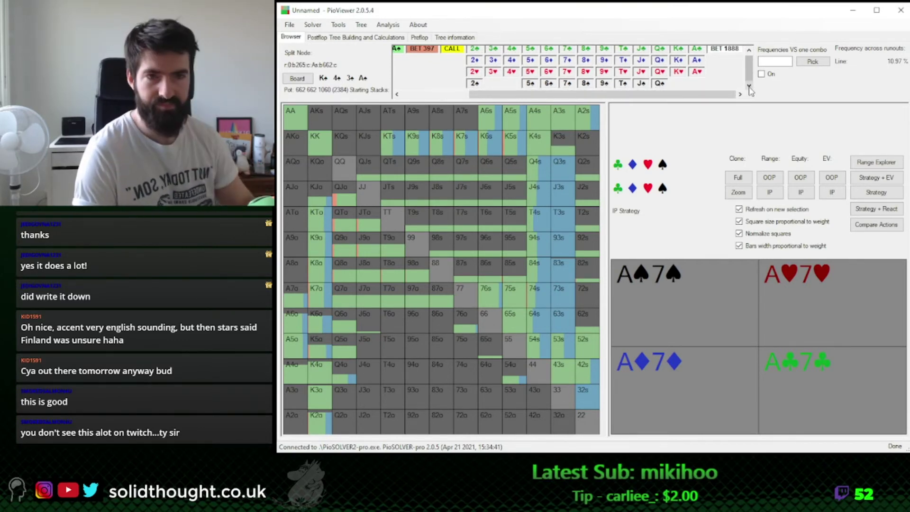
left_click(530, 49)
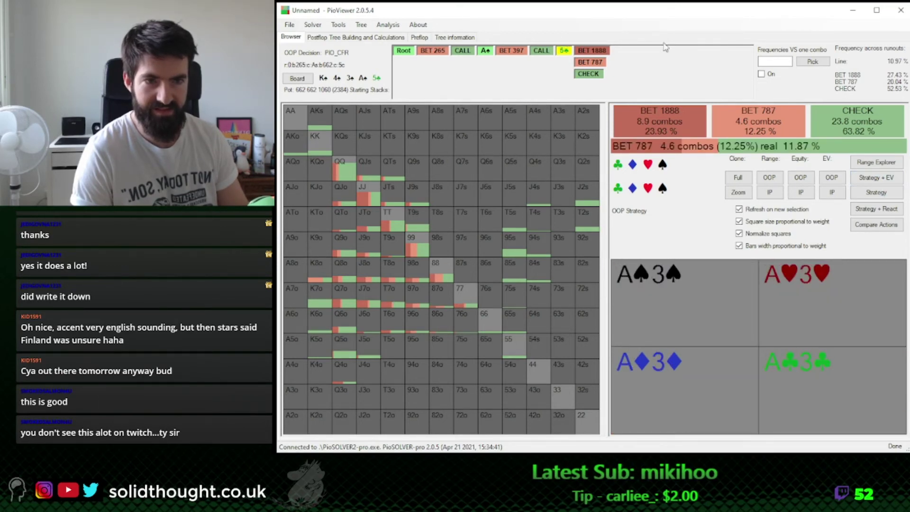
Compare OOP's betting frequencies across all river cards, open the 5♠ runout and dismiss the comparison
left_click(387, 25)
mouse_move(361, 24)
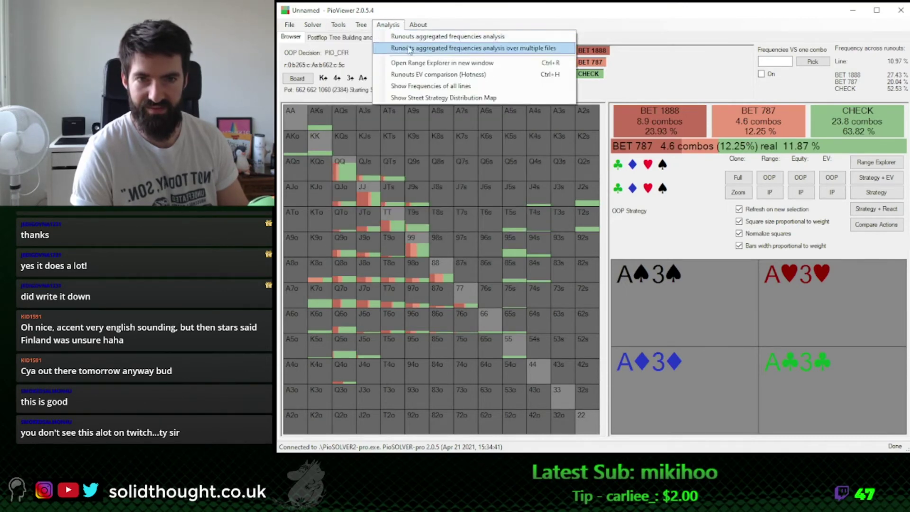
left_click(434, 83)
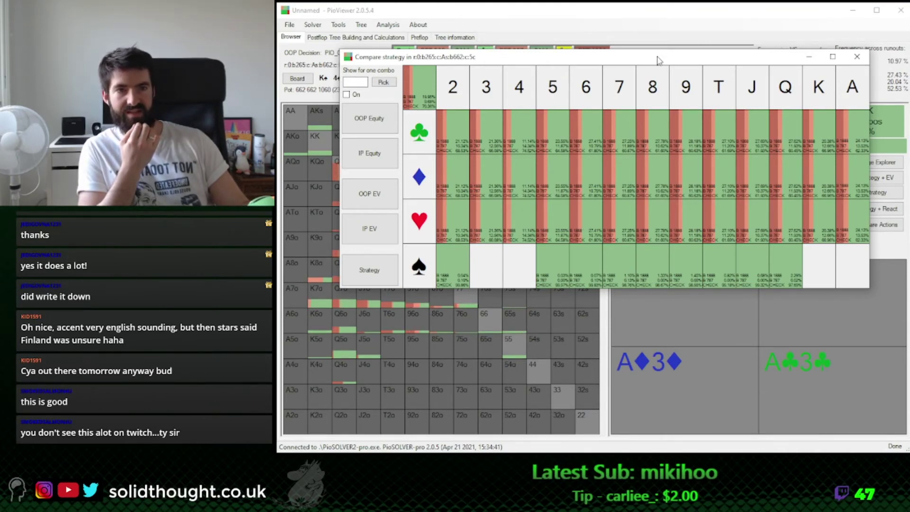
left_click_drag(662, 63, 625, 167)
left_click_drag(554, 161, 573, 51)
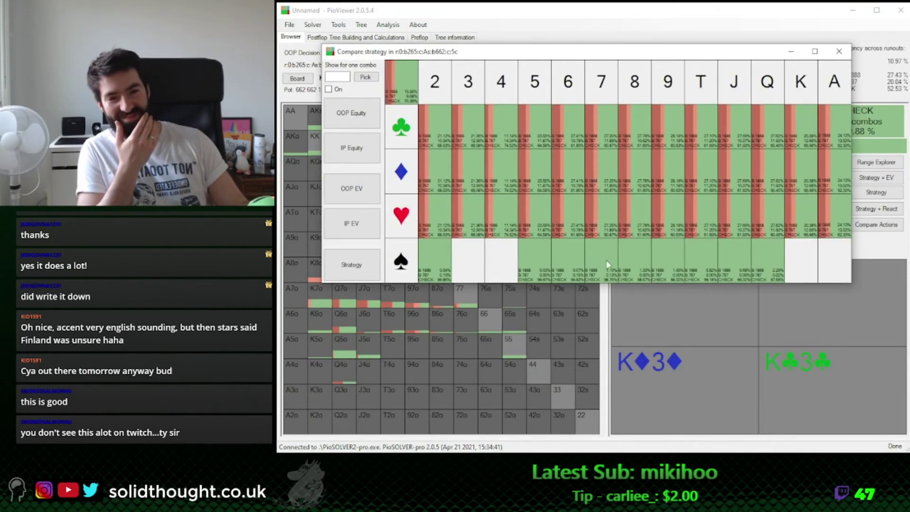
mouse_move(686, 52)
left_mouse_down()
mouse_move(733, 46)
mouse_move(688, 54)
left_mouse_up()
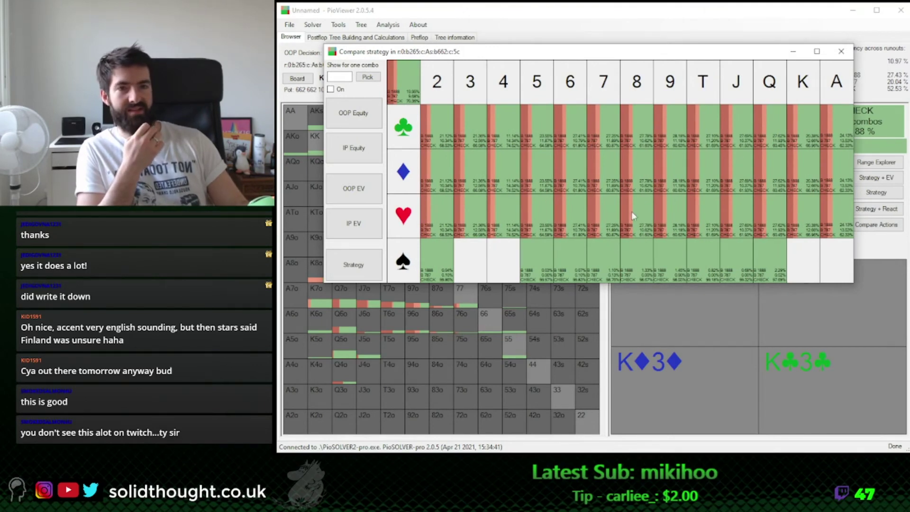
key("Escape")
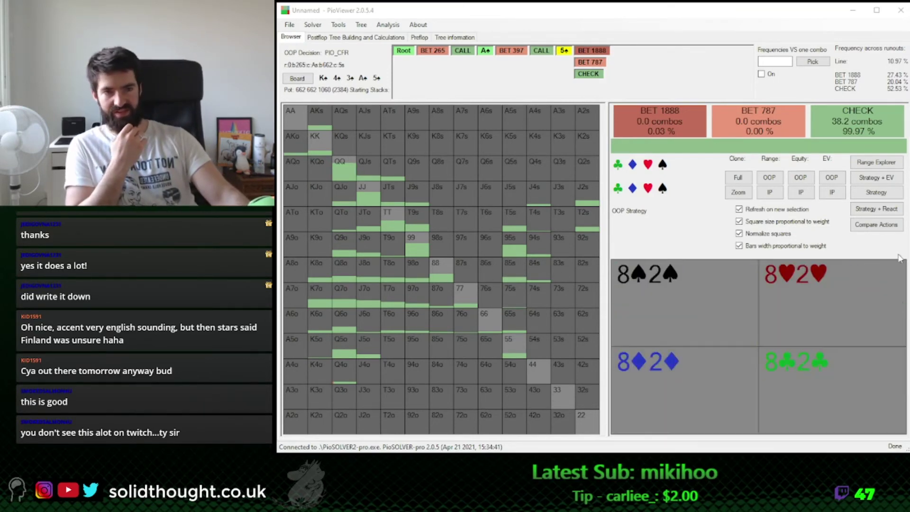
Examine OOP's action EVs and betting strategy on the 5♠ river
left_click(875, 225)
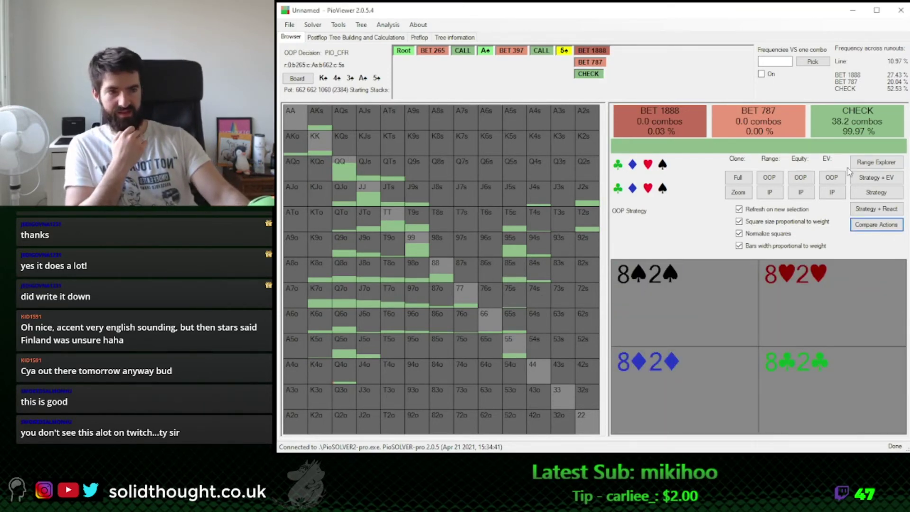
left_click(876, 177)
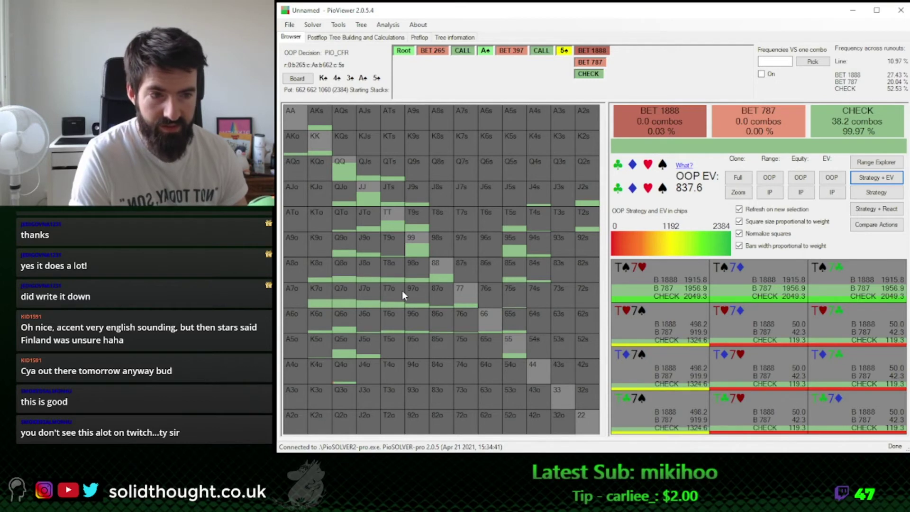
left_click(875, 192)
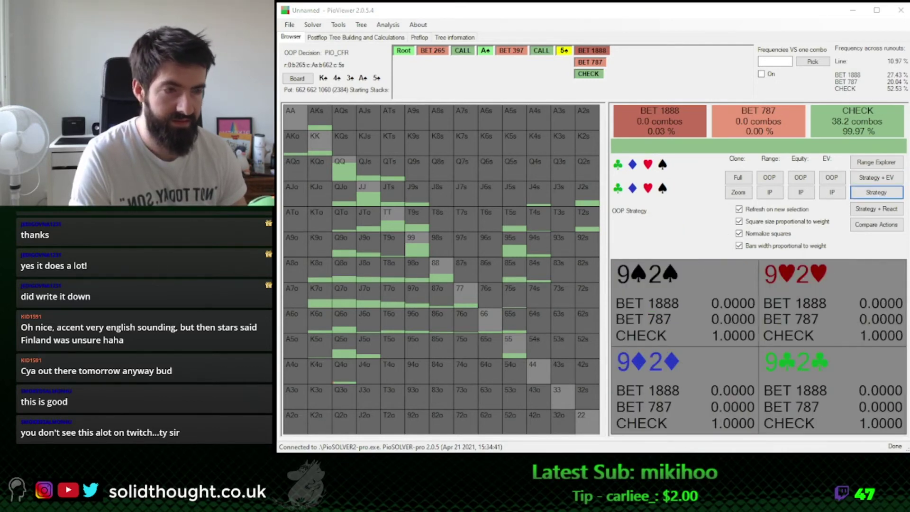
View IP's response to the 1888 river bet, filter it to spade combos, and clear the filters
left_click(593, 51)
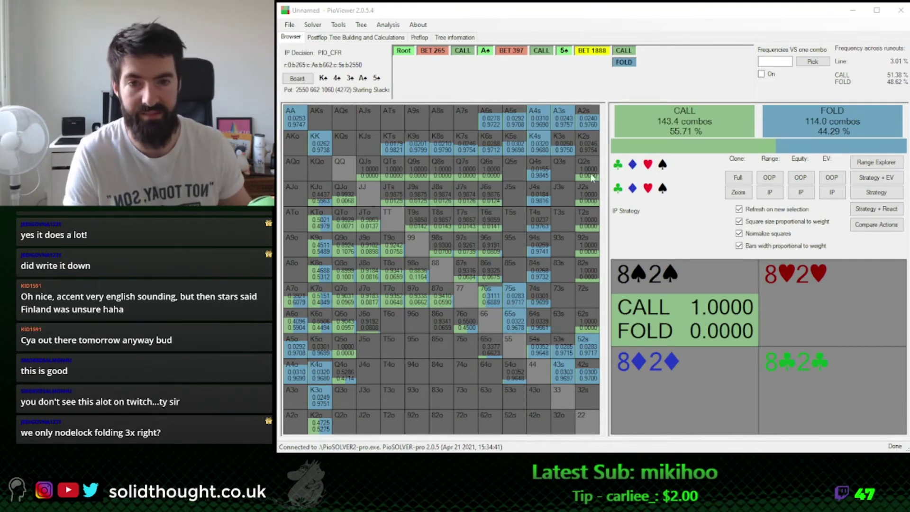
left_click(662, 164)
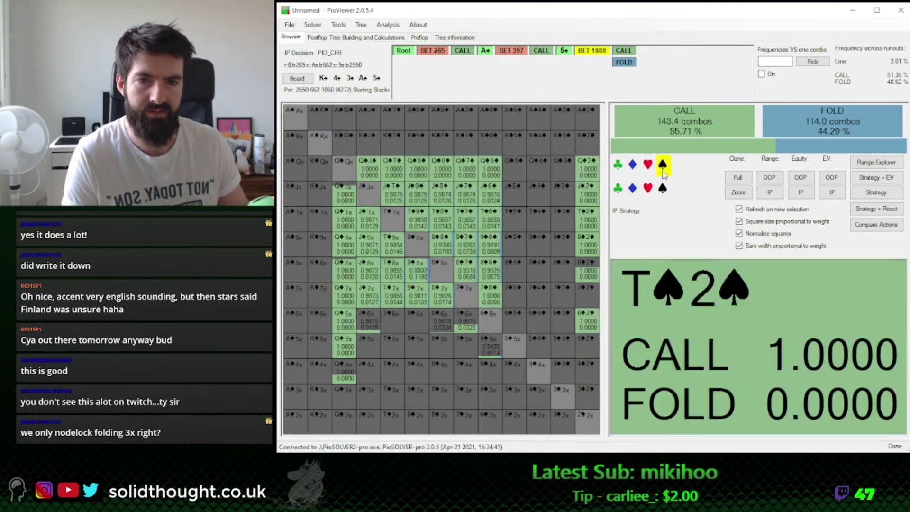
left_click(662, 188)
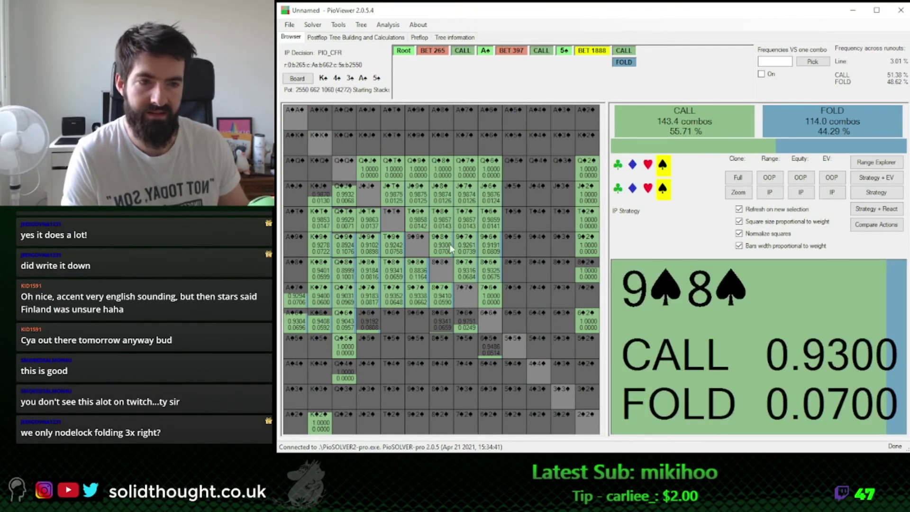
left_click(663, 164)
left_click(662, 188)
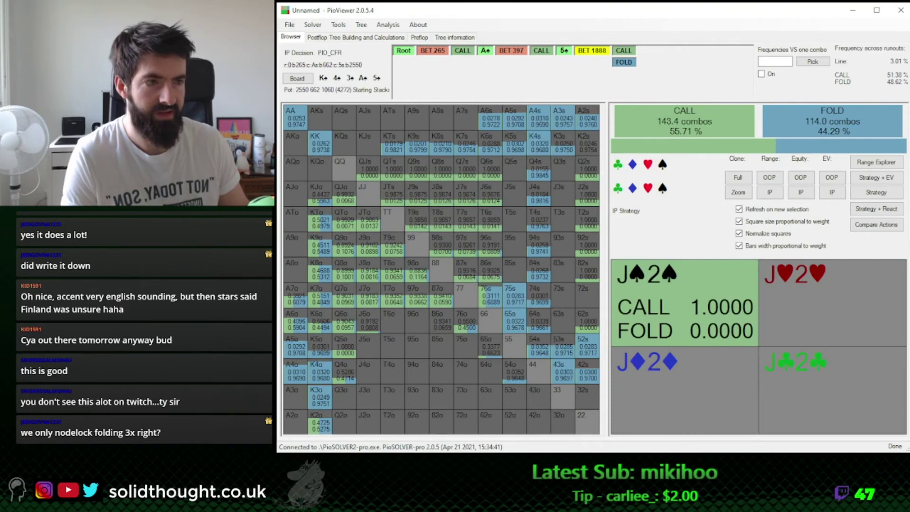
left_click_drag(909, 12, 909, 58)
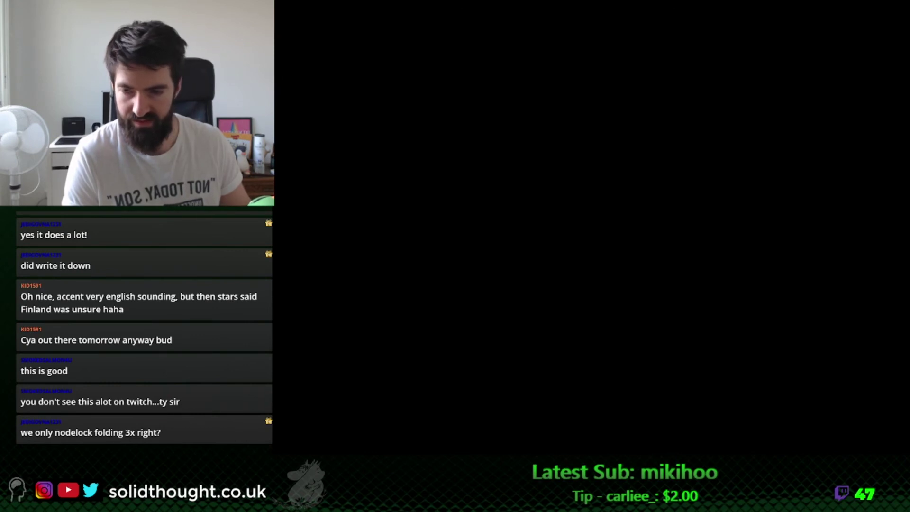
key("alt+Tab")
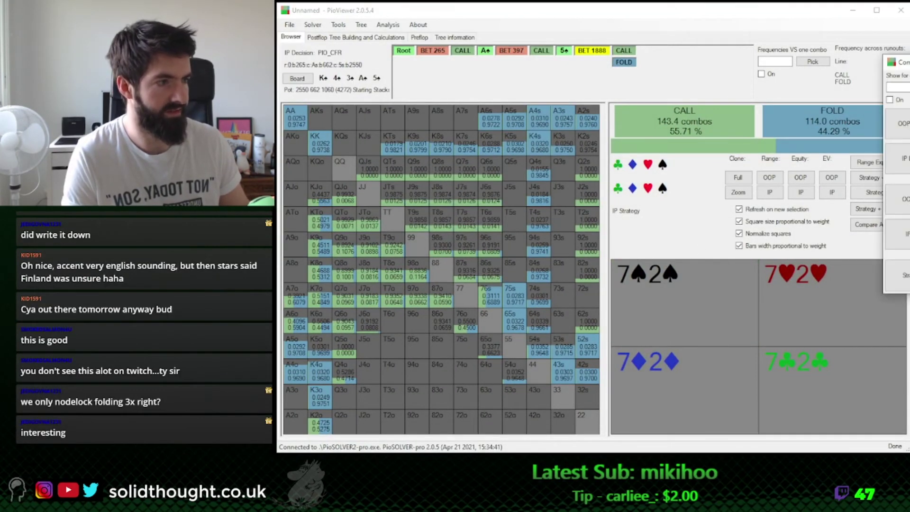
left_click(696, 215)
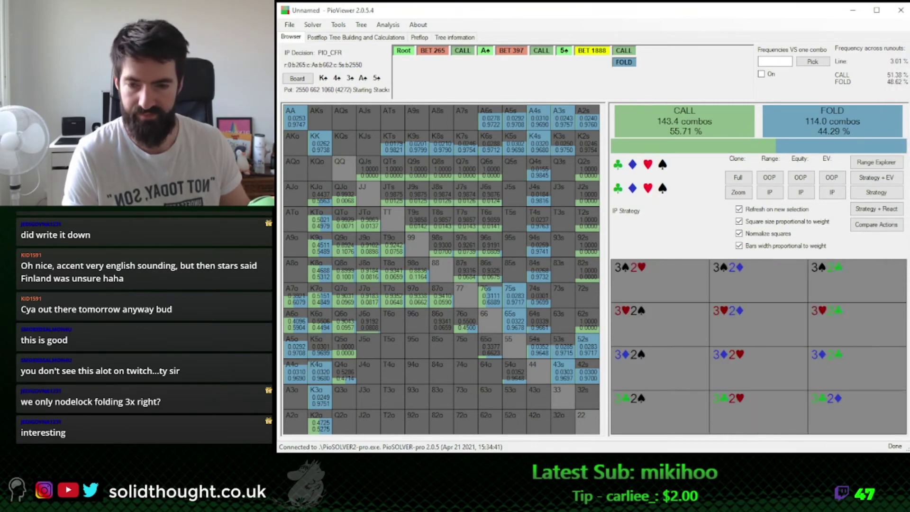
mouse_move(909, 34)
left_mouse_down()
mouse_move(630, 49)
mouse_move(909, 49)
left_mouse_up()
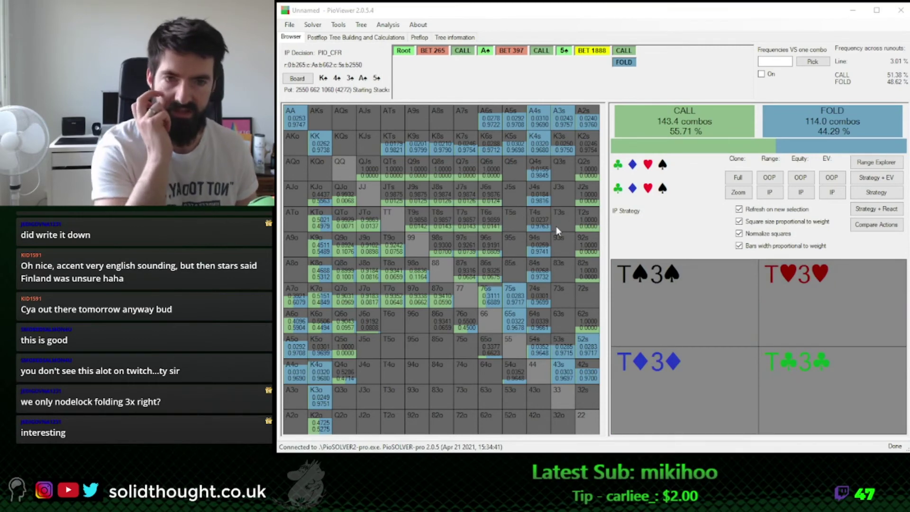
Return to IP's locked strategy against the 397 turn bet and move the hand replayer out of the way
left_click(511, 50)
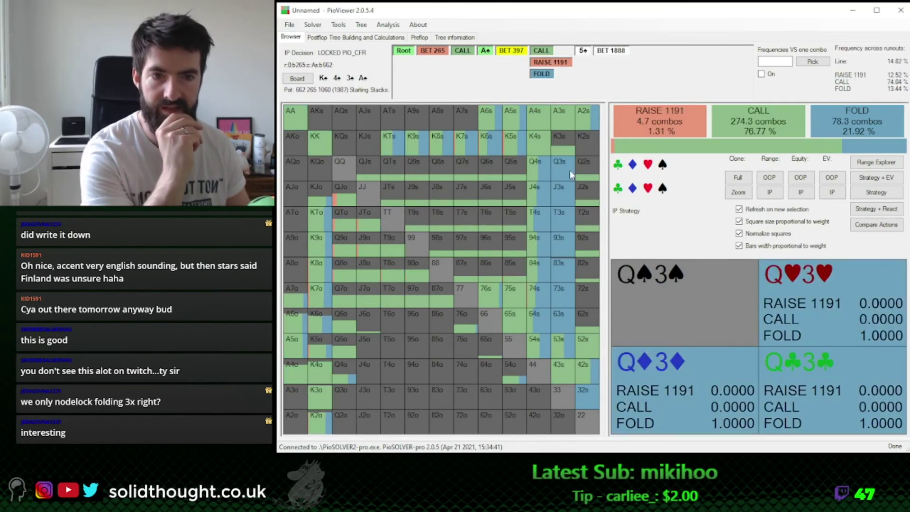
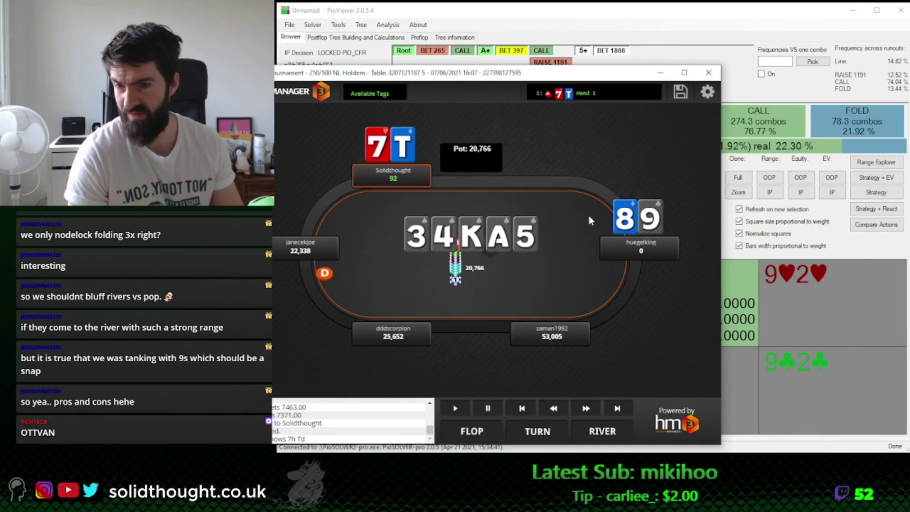
left_click_drag(520, 73, 909, 50)
left_click(642, 57)
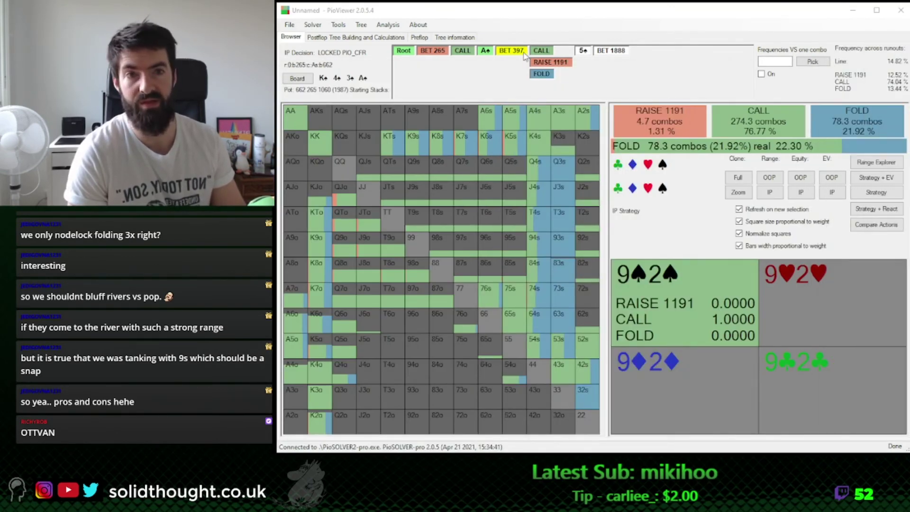
Go through the turn call and 5♠ river to the 1888 bet and check IP's calls with each spade card filter
left_click(539, 53)
left_click(620, 85)
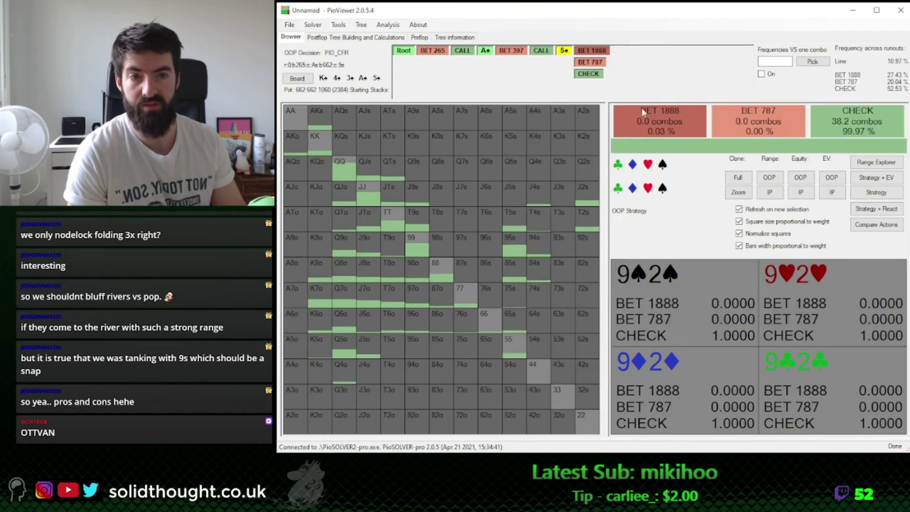
left_click(591, 50)
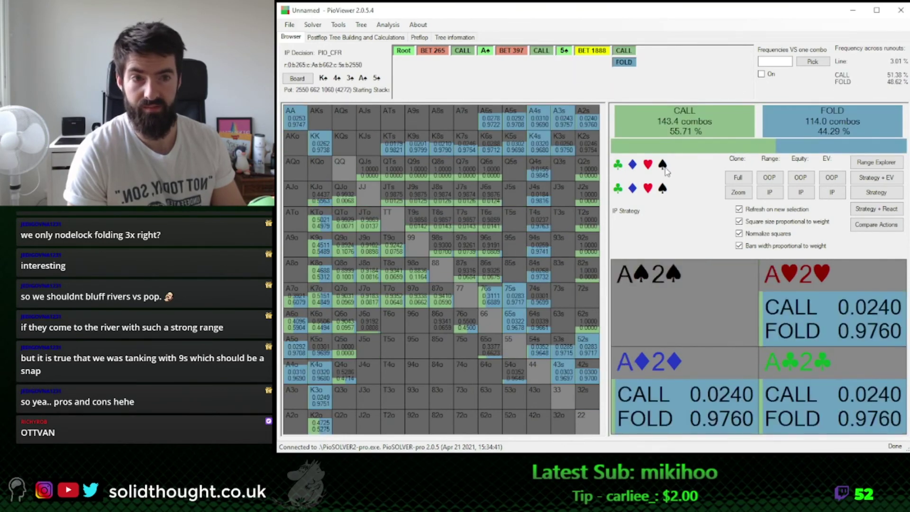
left_click(663, 166)
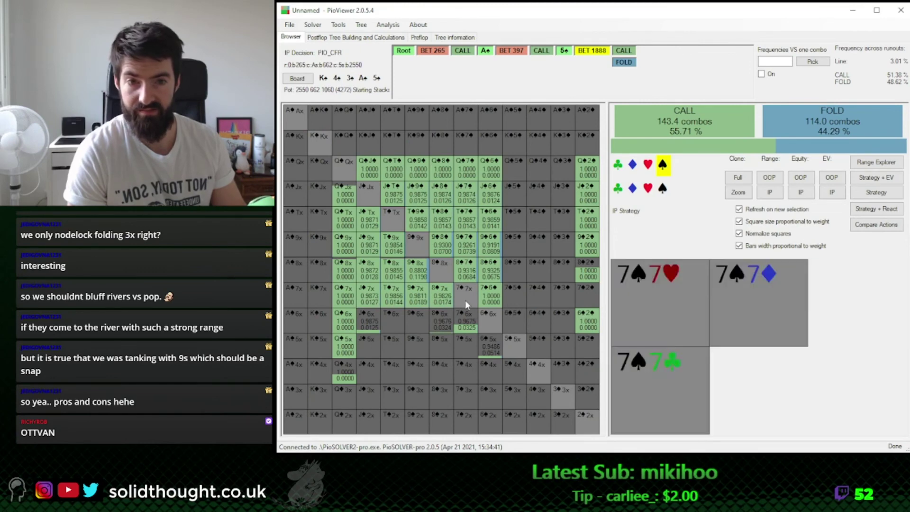
left_click(664, 173)
left_click(663, 185)
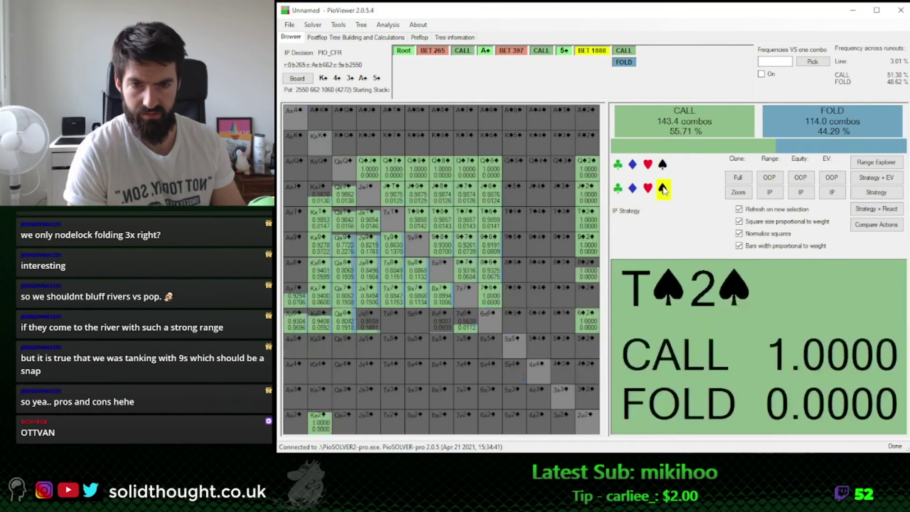
left_click(663, 185)
Node-lock IP's response to the 1888 river bet so every 7s combo folds 100%, then lock all hands and save
left_click(361, 24)
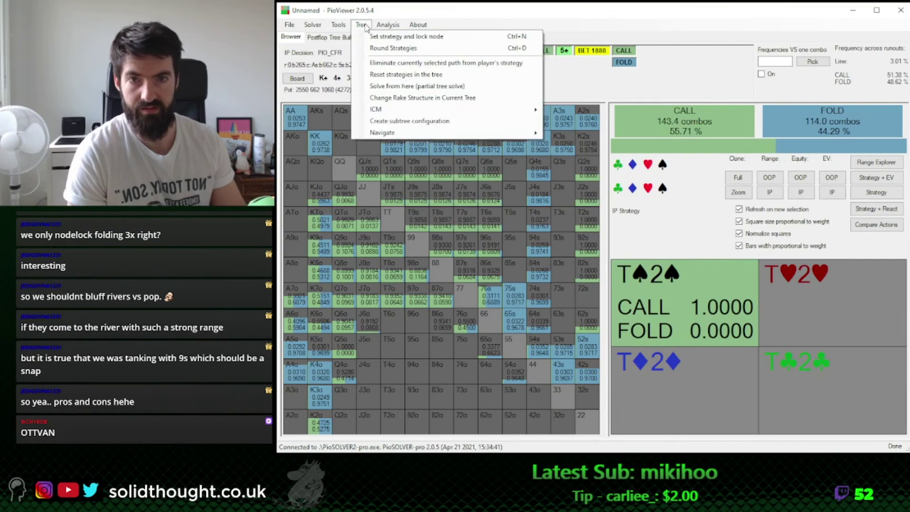
left_click(384, 37)
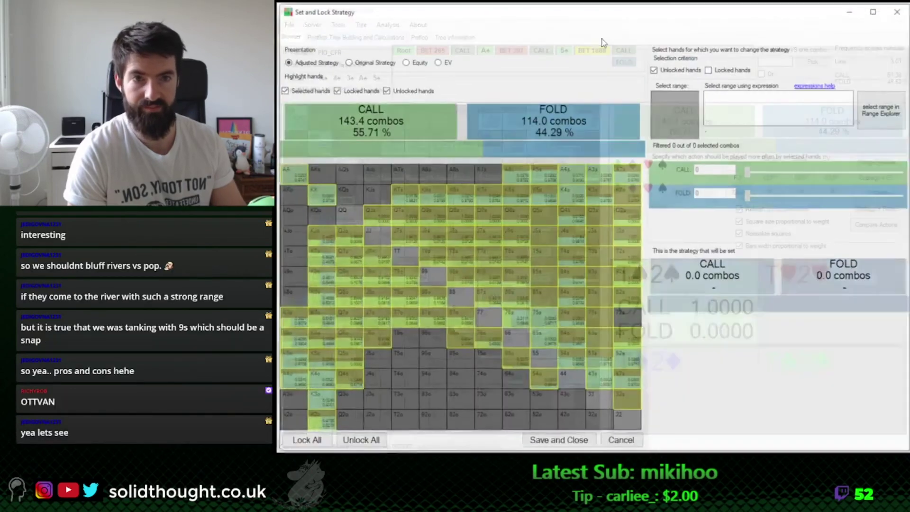
left_click(675, 101)
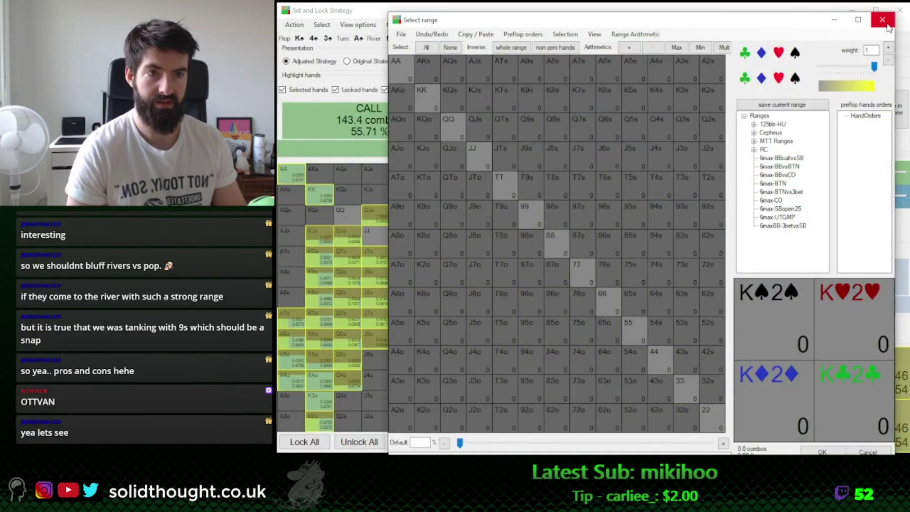
left_click(882, 20)
left_click(753, 98)
type("7s")
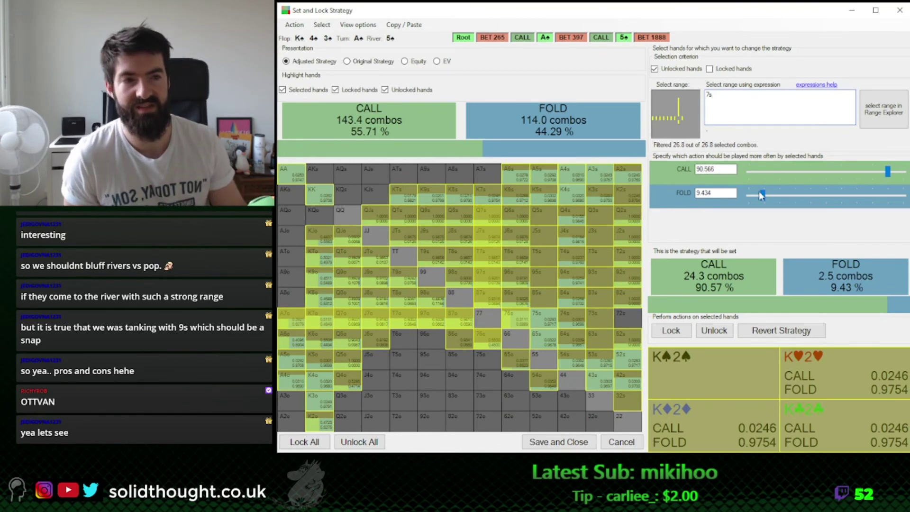
left_click_drag(761, 195, 903, 195)
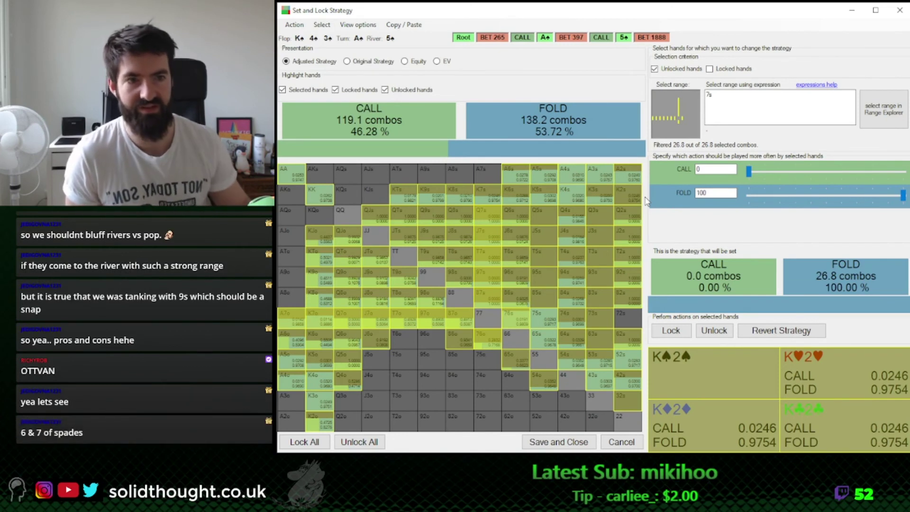
left_click(671, 331)
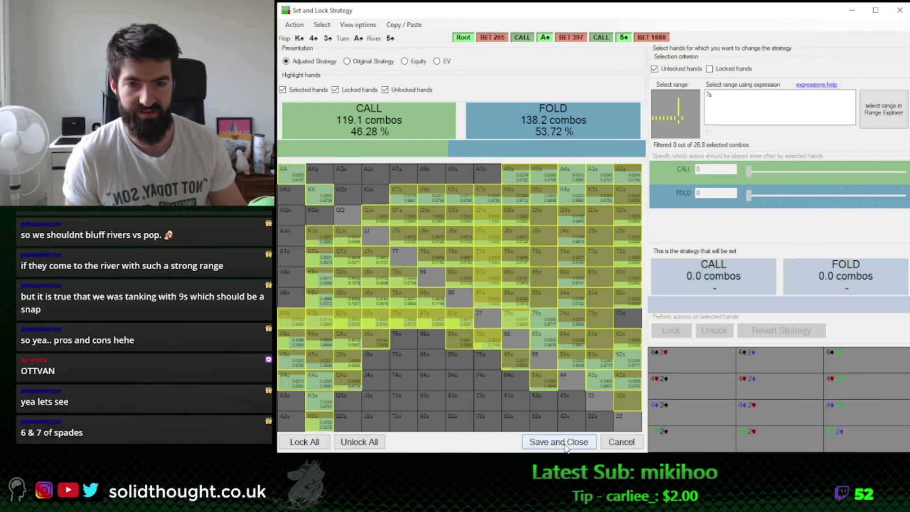
left_click(315, 442)
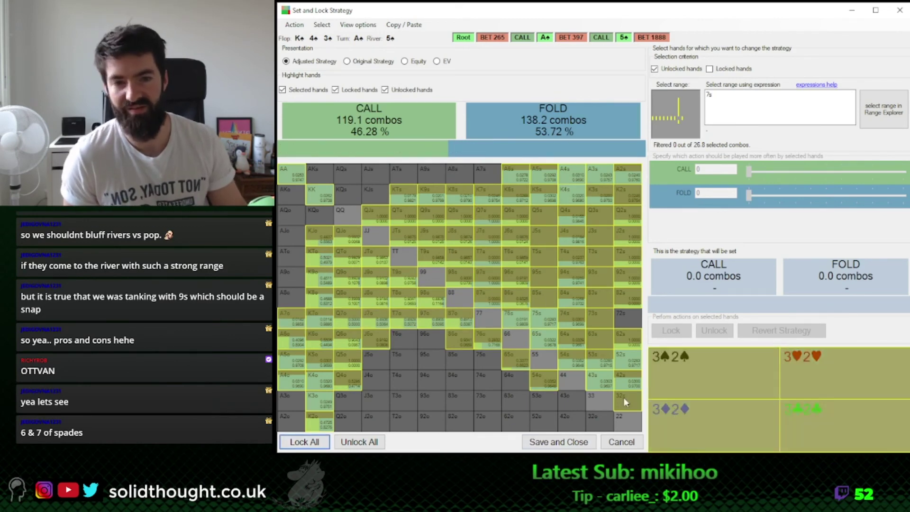
left_click(558, 442)
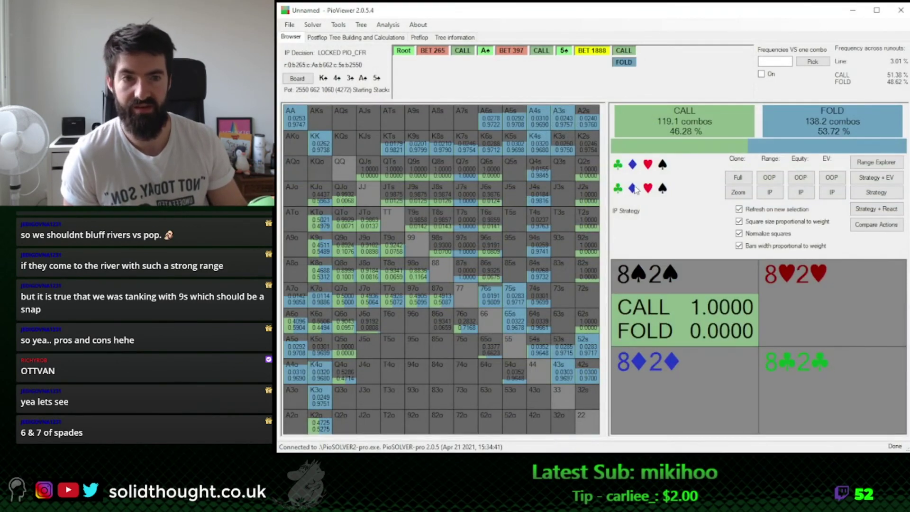
Filter IP's locked response to combos with spades on either card, check the seven-of-spades hands, and clear the filters
left_click(662, 164)
left_click(662, 189)
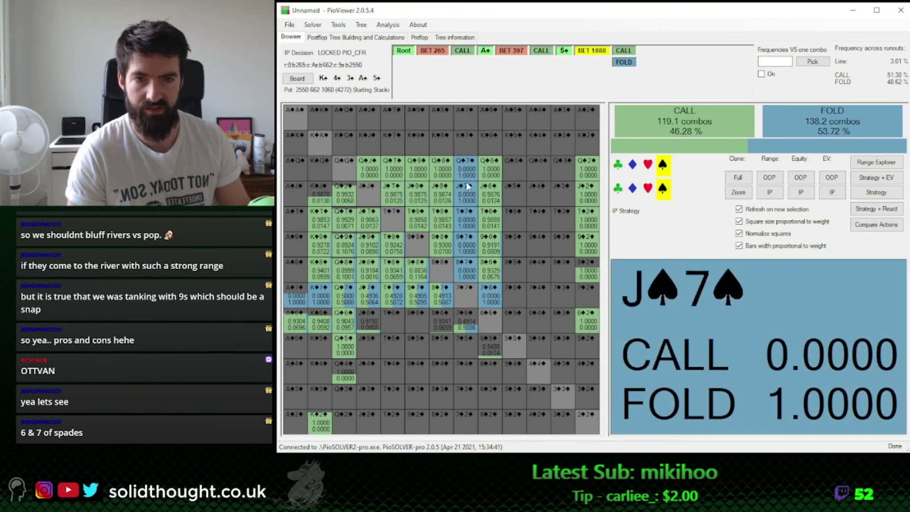
left_click(663, 164)
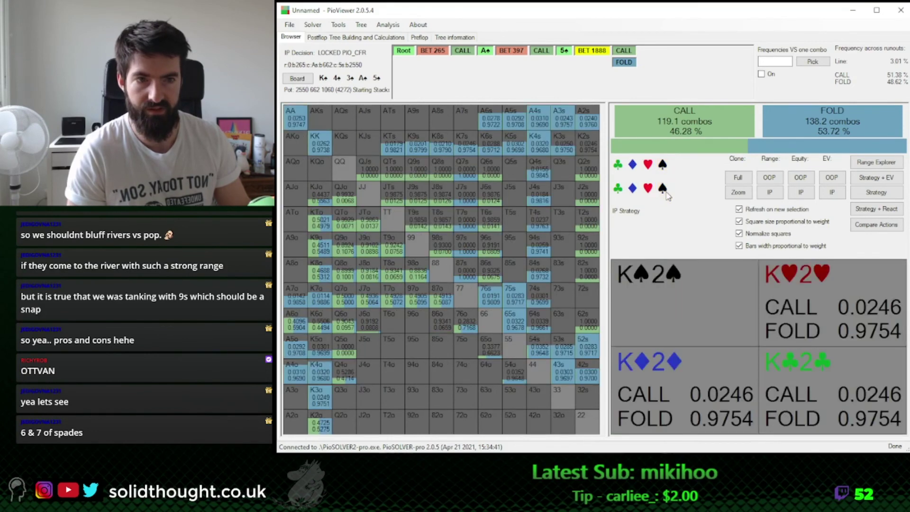
Reopen the node lock for IP's response to the 1888 bet and select the all-spade combos A7 through 87
left_click(361, 25)
left_click(403, 37)
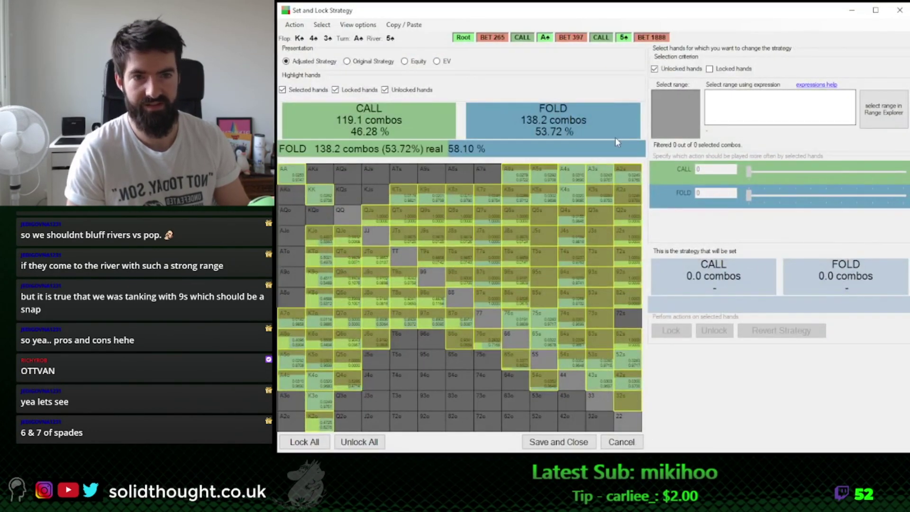
left_click(673, 105)
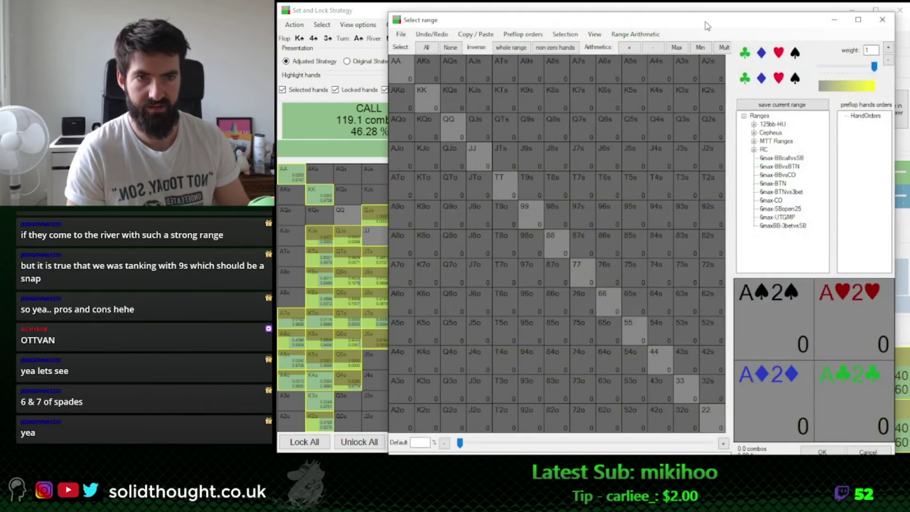
left_click(794, 53)
left_click(795, 78)
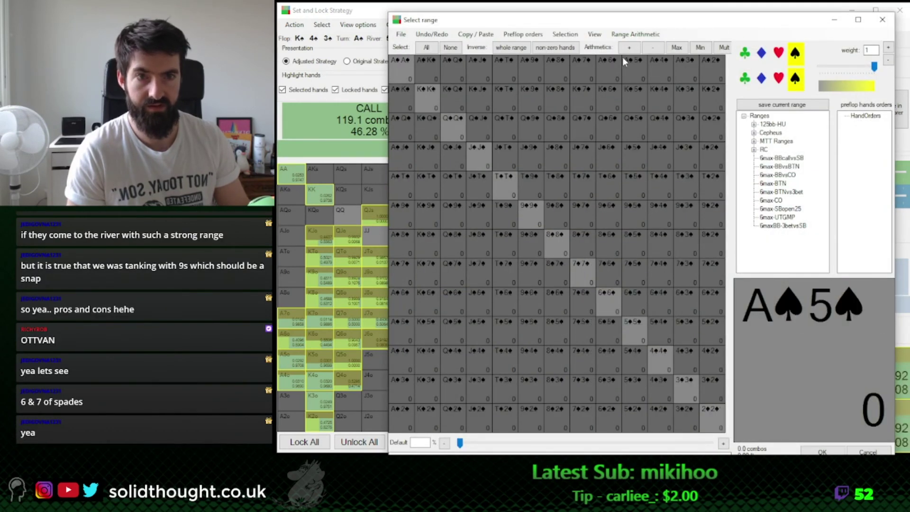
left_click_drag(586, 122, 588, 239)
left_click_drag(589, 126, 583, 97)
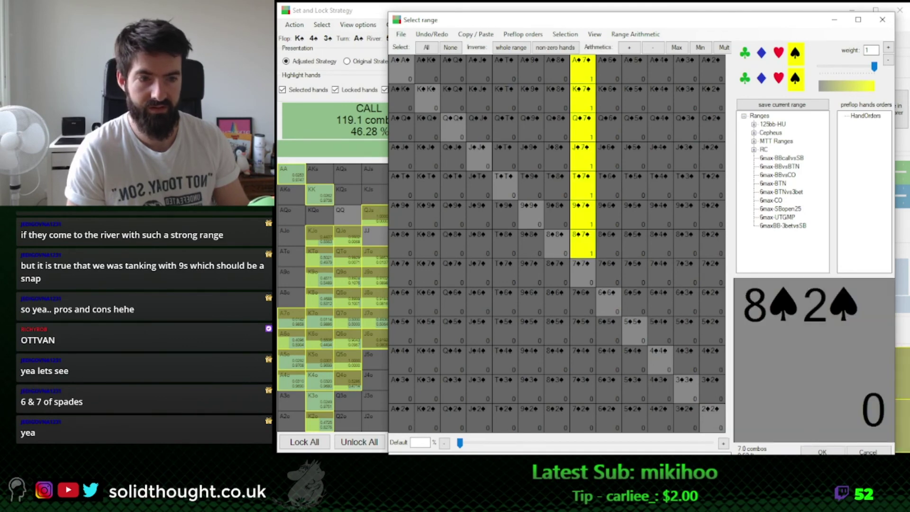
left_click(822, 451)
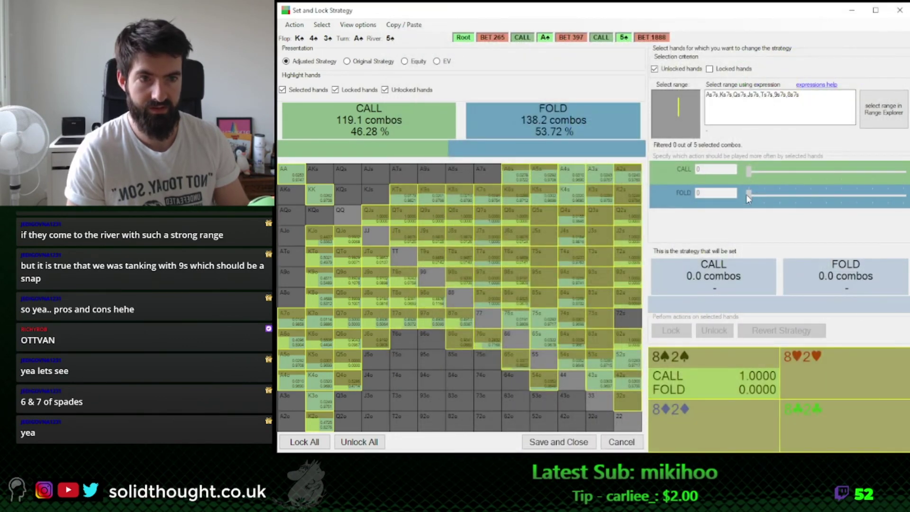
Unlock all hands, set the selected spade flushes to call 100%, lock all hands again and save
left_click(364, 442)
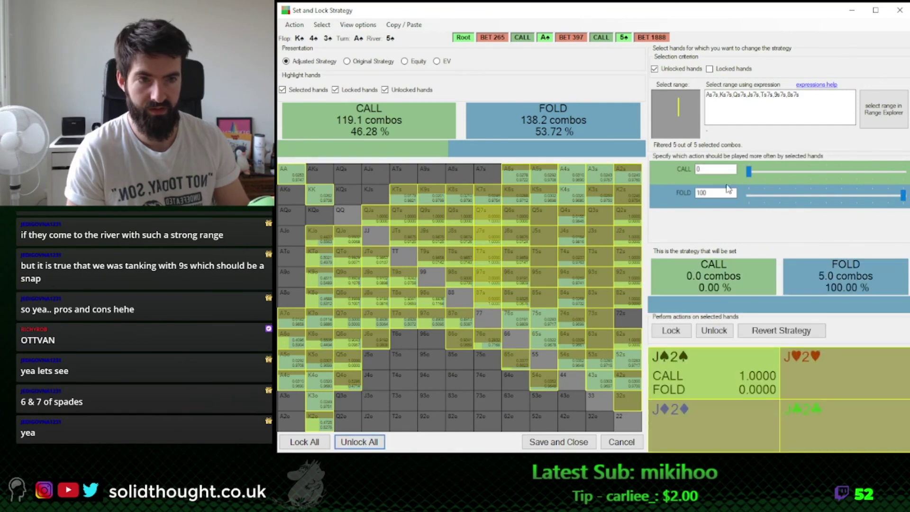
left_click_drag(749, 172, 903, 171)
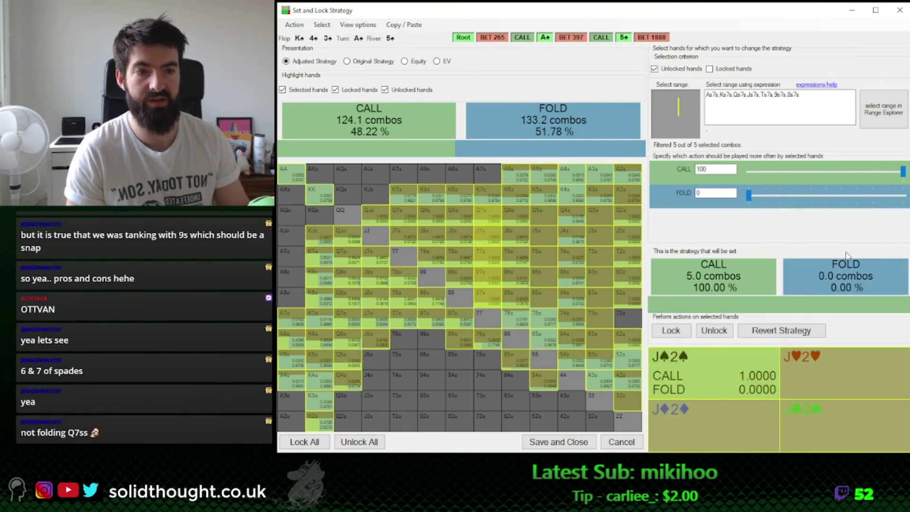
left_click(670, 331)
left_click(303, 441)
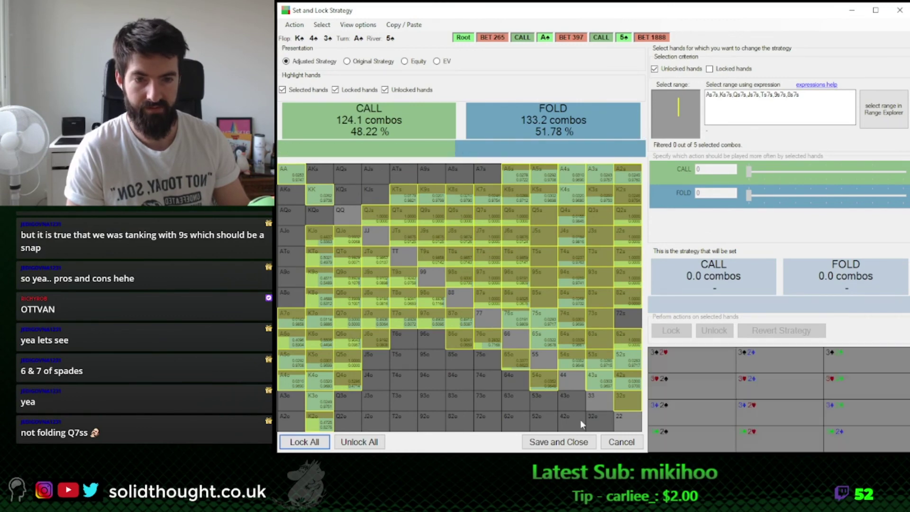
left_click(558, 441)
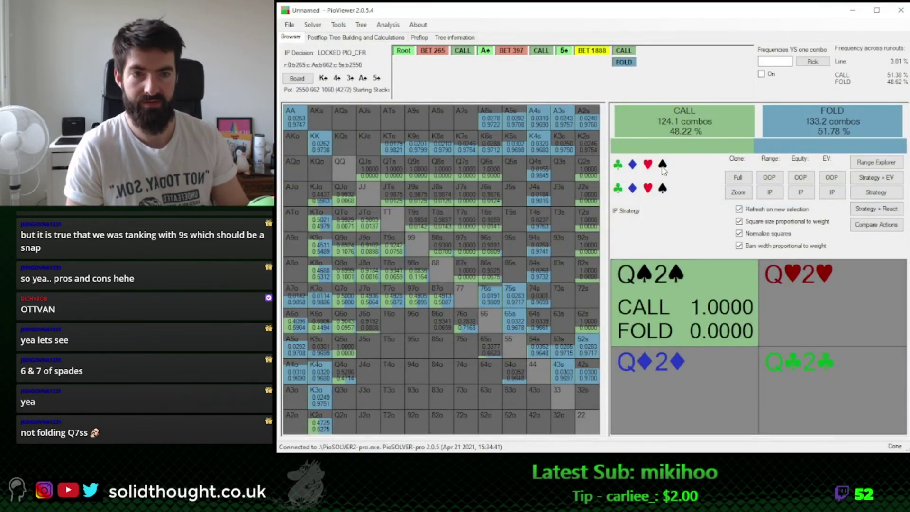
Check the adjusted Q7 calls and folds with both spade card filters on, and clear the filters
left_click(662, 164)
left_click(662, 189)
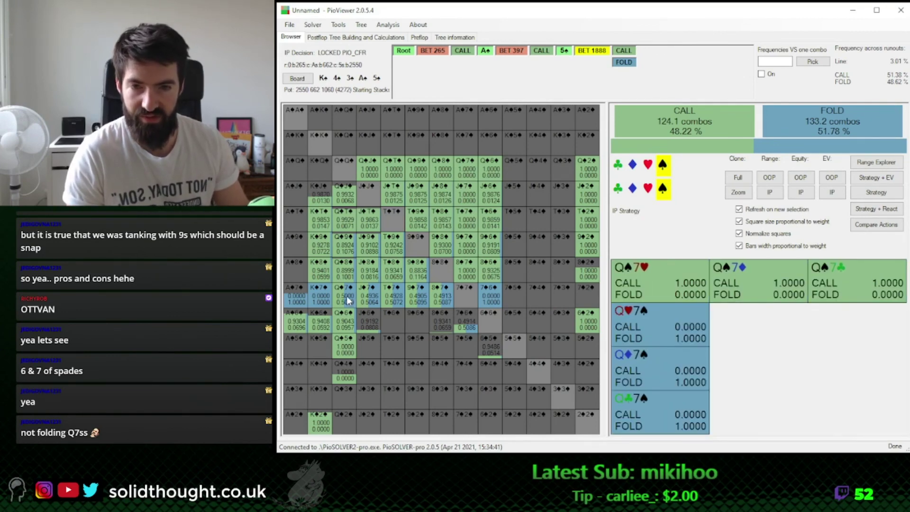
left_click(668, 176)
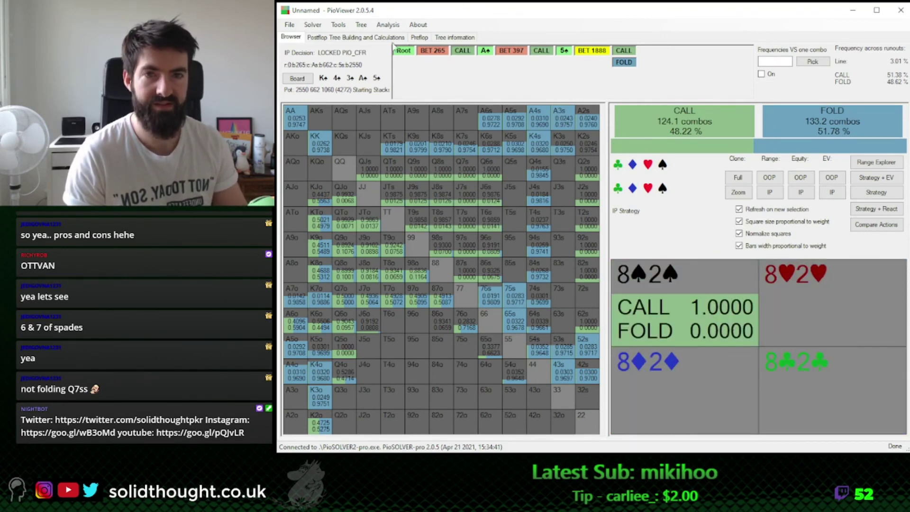
Re-solve the node-locked tree to an accuracy of .1 % of the pot
left_click(361, 38)
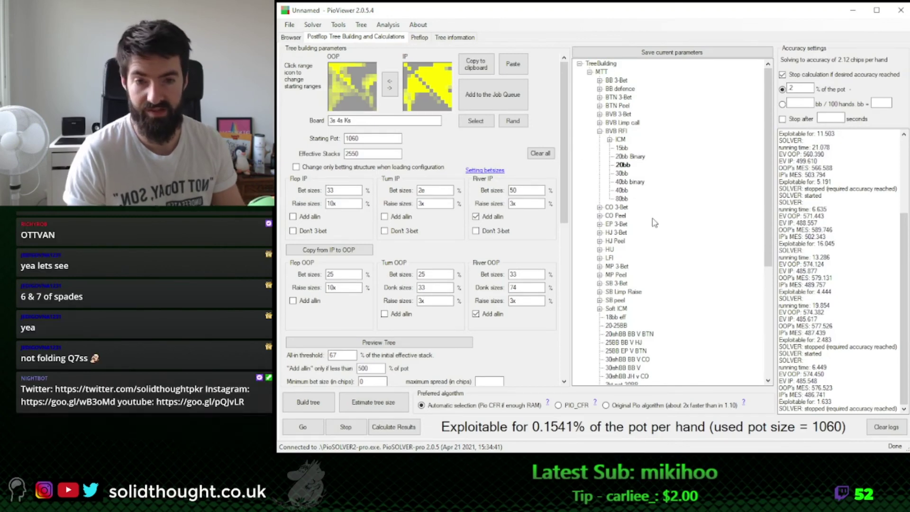
left_click(291, 37)
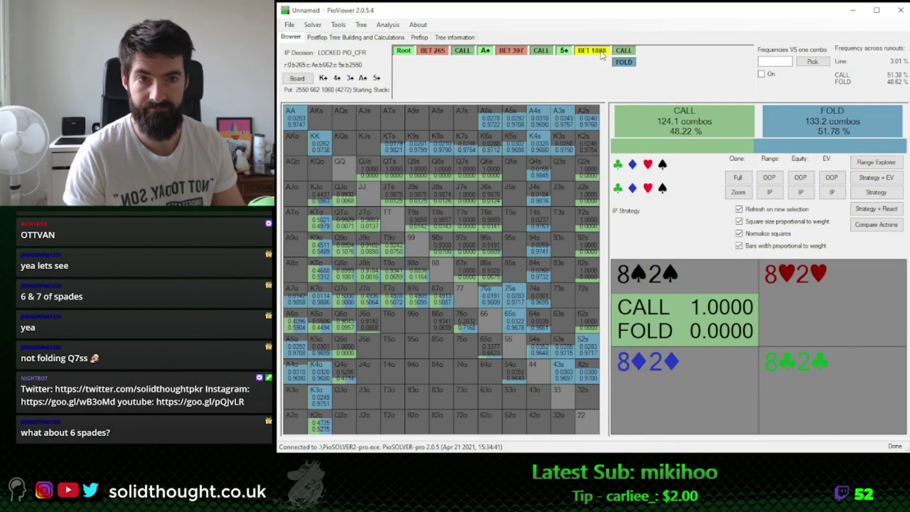
left_click(352, 39)
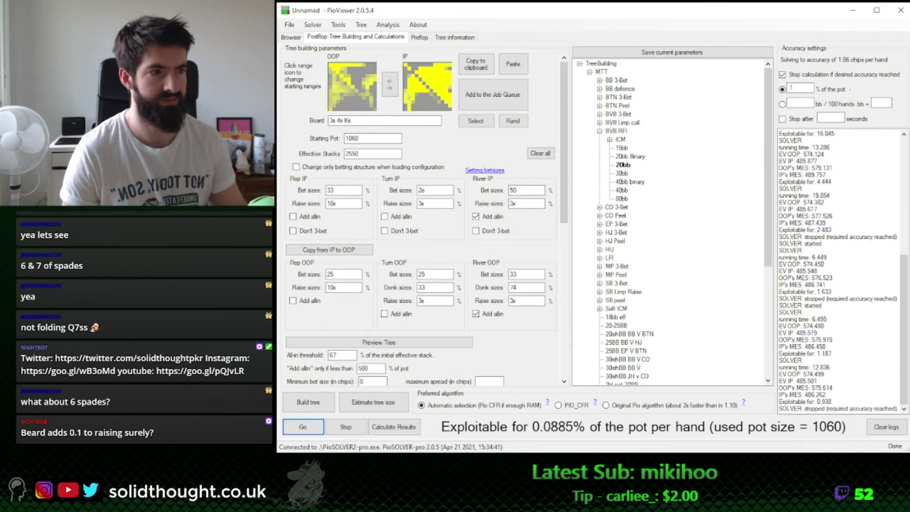
Bring the hand replayer into view to review the showdown hand and move it out of the way
left_click_drag(909, 40, 350, 58)
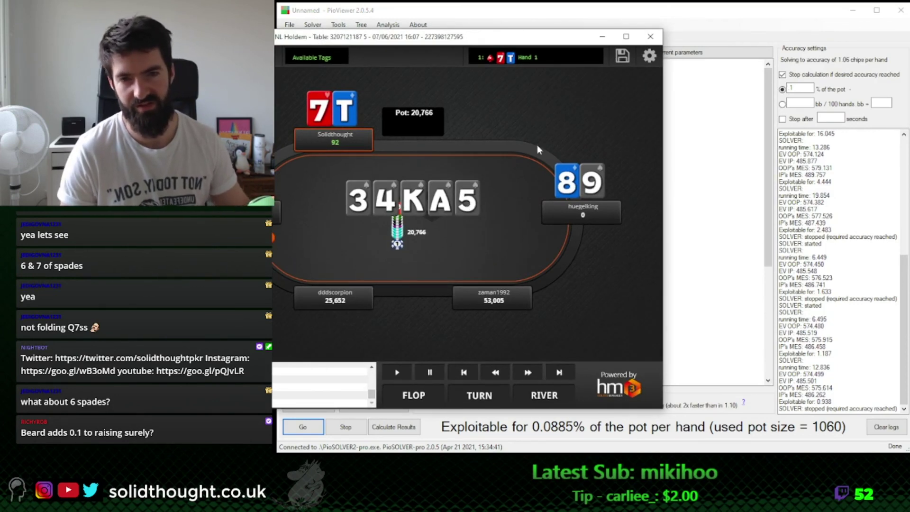
left_click_drag(501, 41, 909, 62)
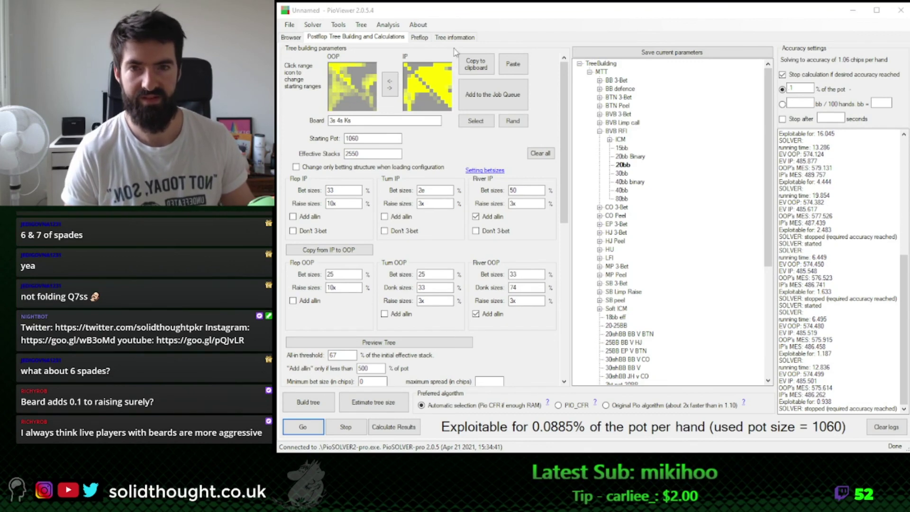
Go to OOP's decision on the 5♠ river, compare the action EVs, and return to the plain strategy view
left_click(291, 38)
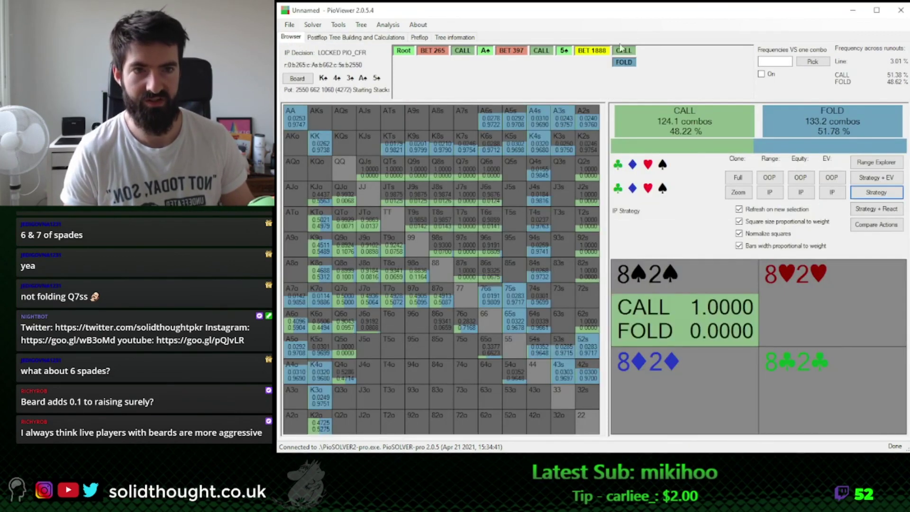
left_click(564, 51)
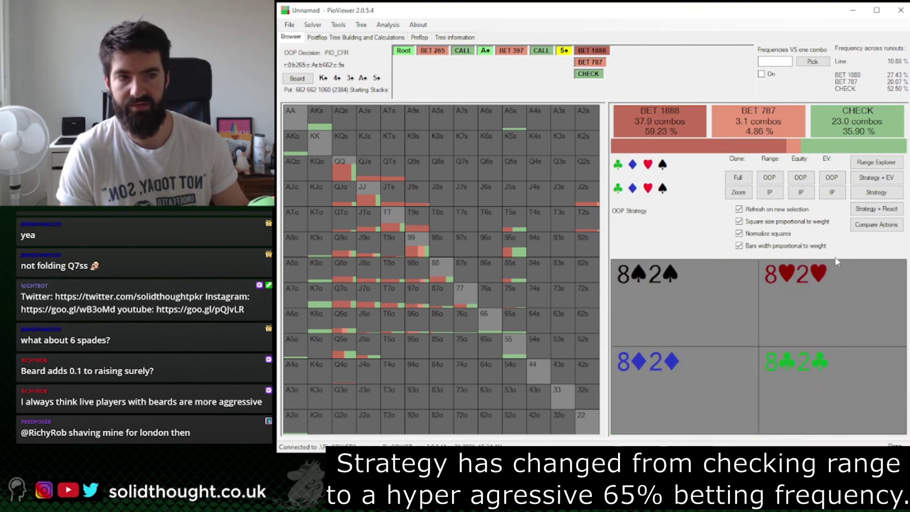
left_click(889, 226)
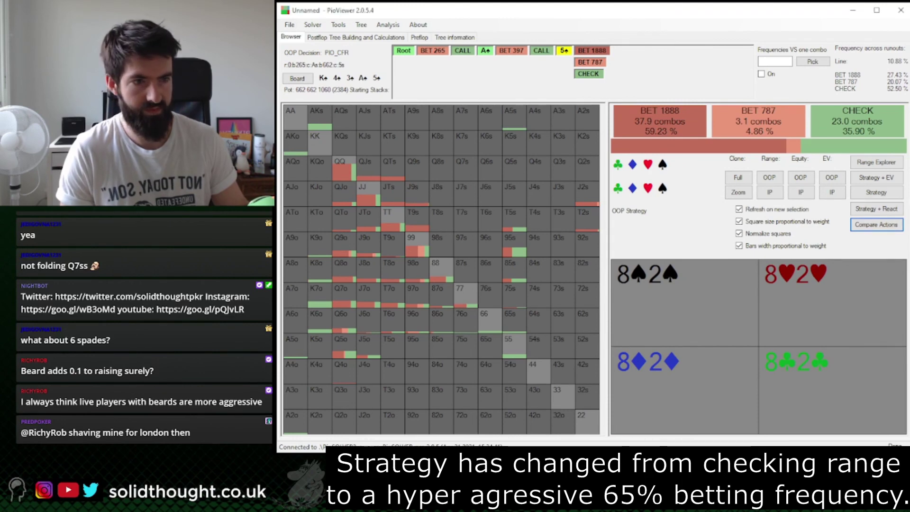
left_click(883, 181)
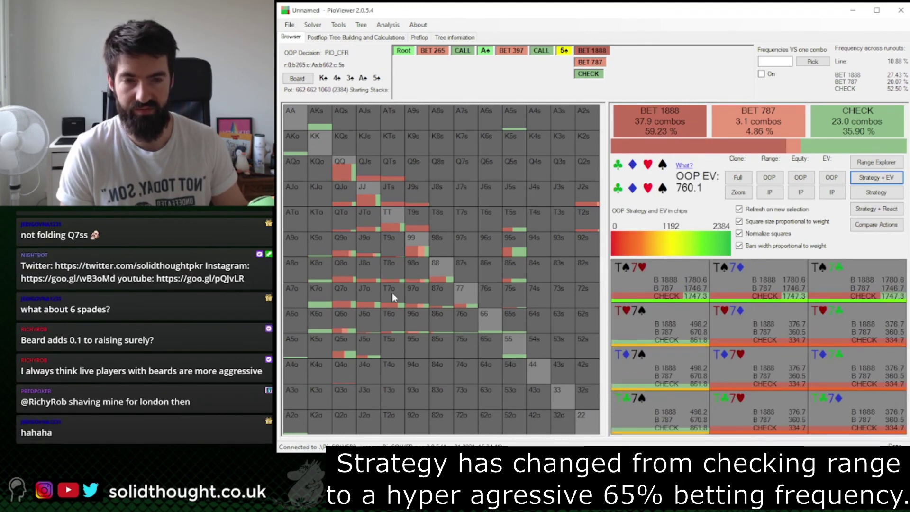
left_click(881, 194)
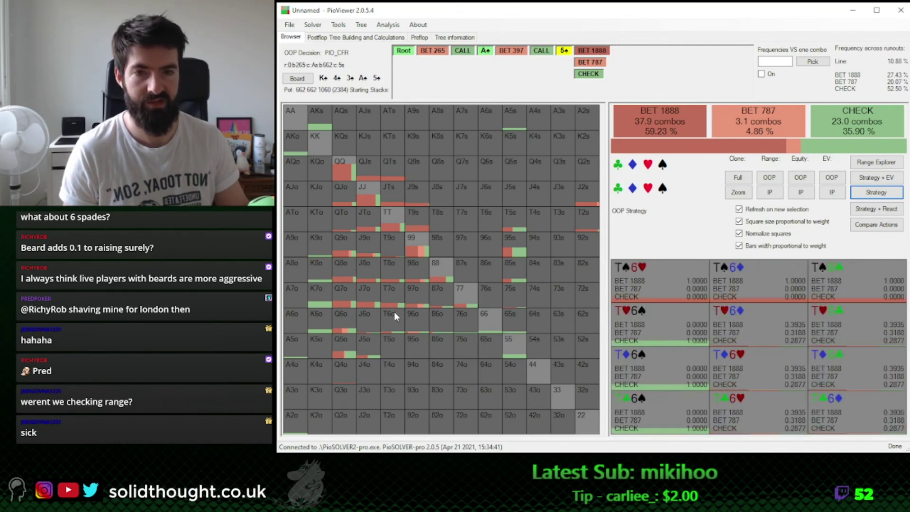
Exclude spades on both cards to view OOP's river strategy without a spade, and clear the filters
left_click(662, 164)
left_click(663, 189)
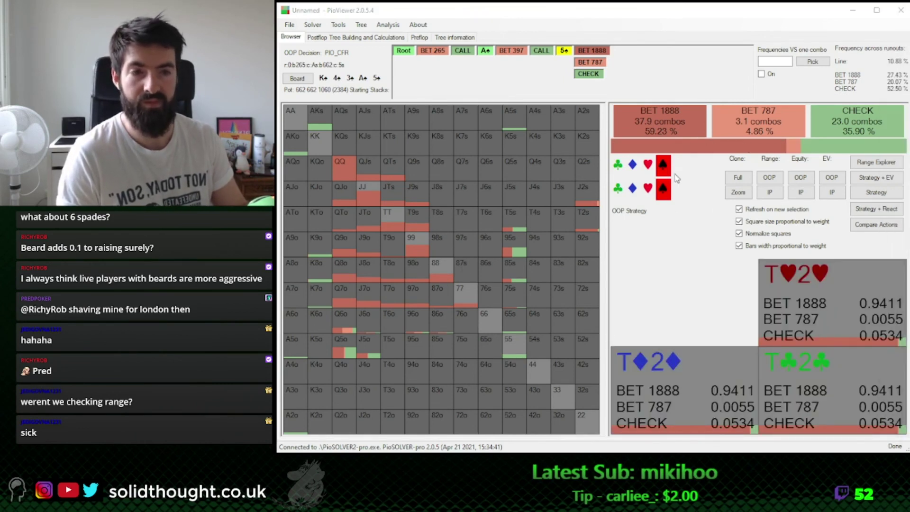
left_click(662, 166)
left_click(662, 189)
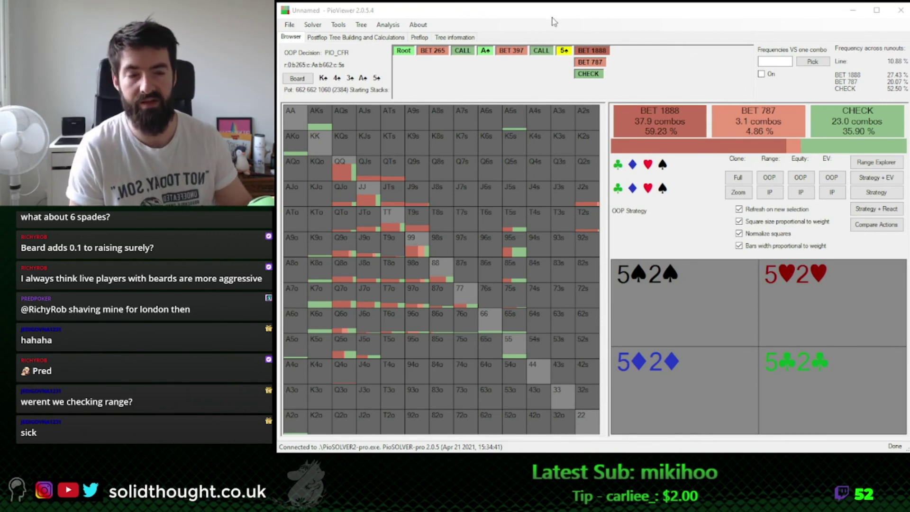
Inspect OOP's 5♠ river betting frequencies for individual combos such as 87o, T8o and 92s
mouse_move(882, 135)
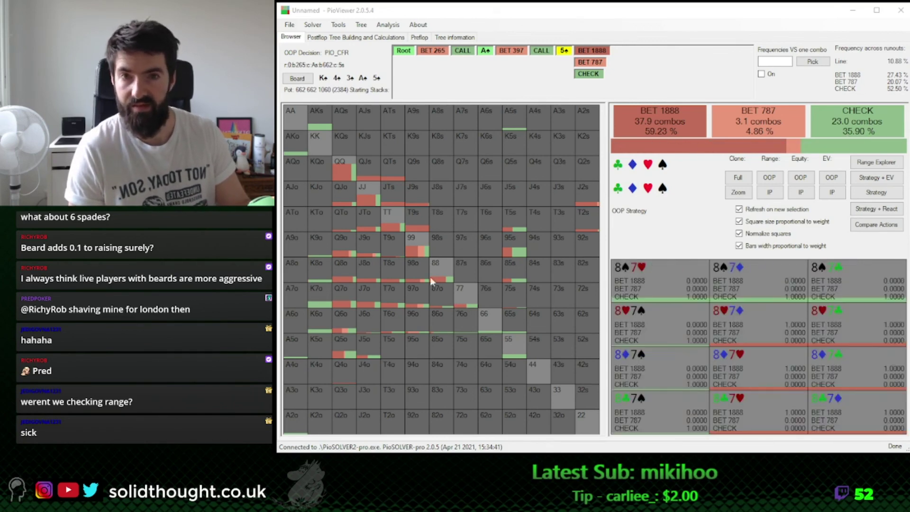
mouse_move(371, 279)
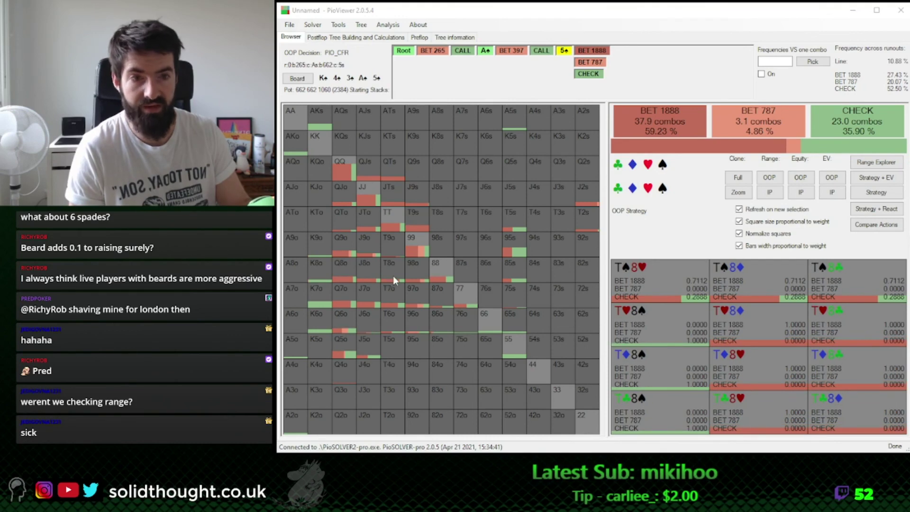
mouse_move(513, 266)
mouse_move(575, 243)
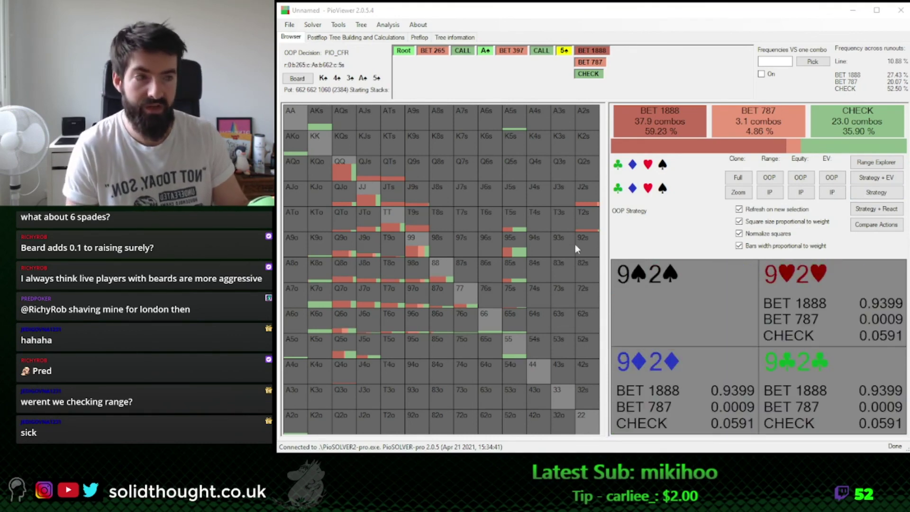